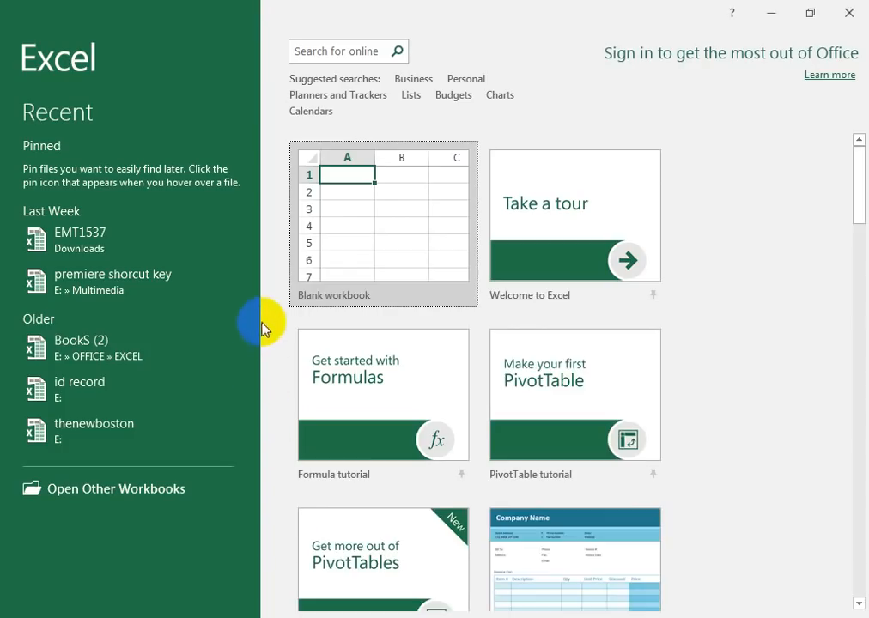
Create a blank workbook and set the worksheet zoom to 250%.
{"action": "left_click", "coordinate": [315, 268]}
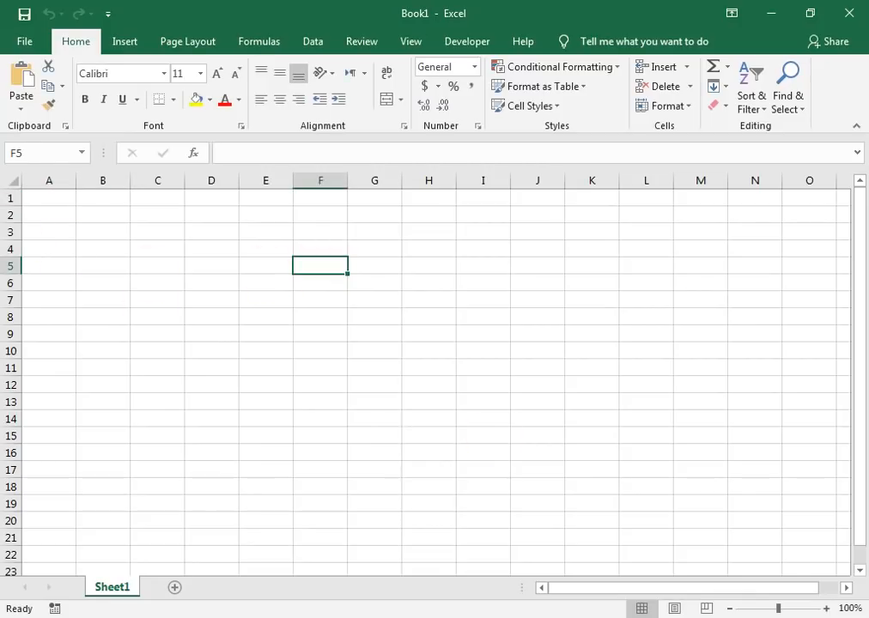
{"action": "left_click_drag", "start_coordinate": [777, 609], "coordinate": [798, 605]}
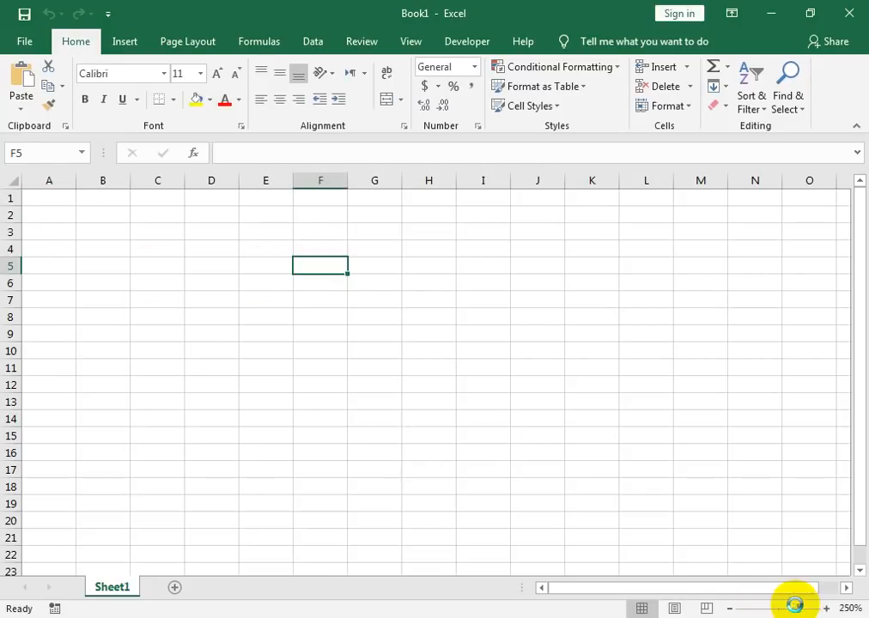
{"action": "left_click", "coordinate": [257, 287]}
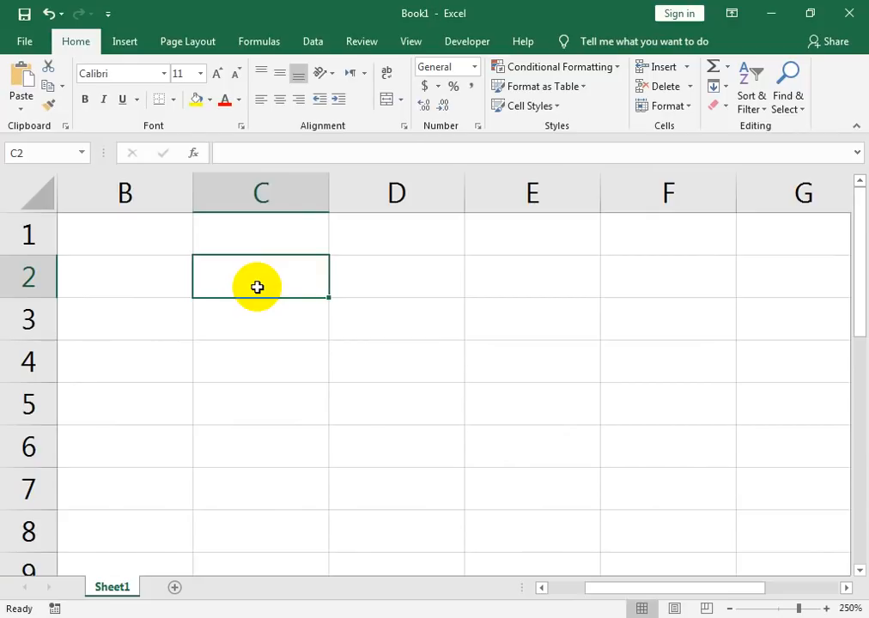
{"action": "type", "text": "1"}
{"action": "key", "text": "ctrl+Return"}
{"action": "key", "text": "Delete"}
Enter the label PARTNER 1 in cell B2.
{"action": "key", "text": "Left"}
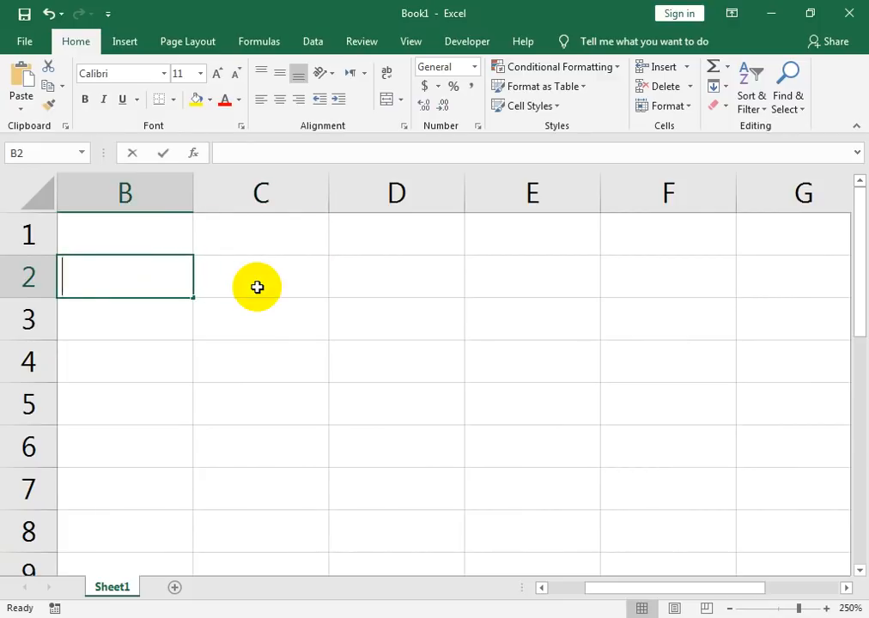
{"action": "type", "text": "PART"}
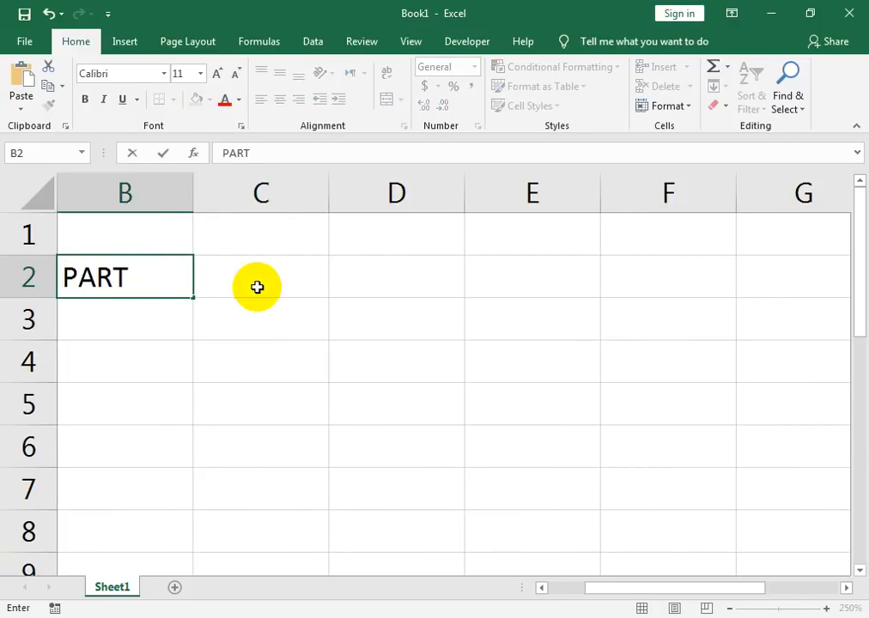
{"action": "type", "text": "NER 1"}
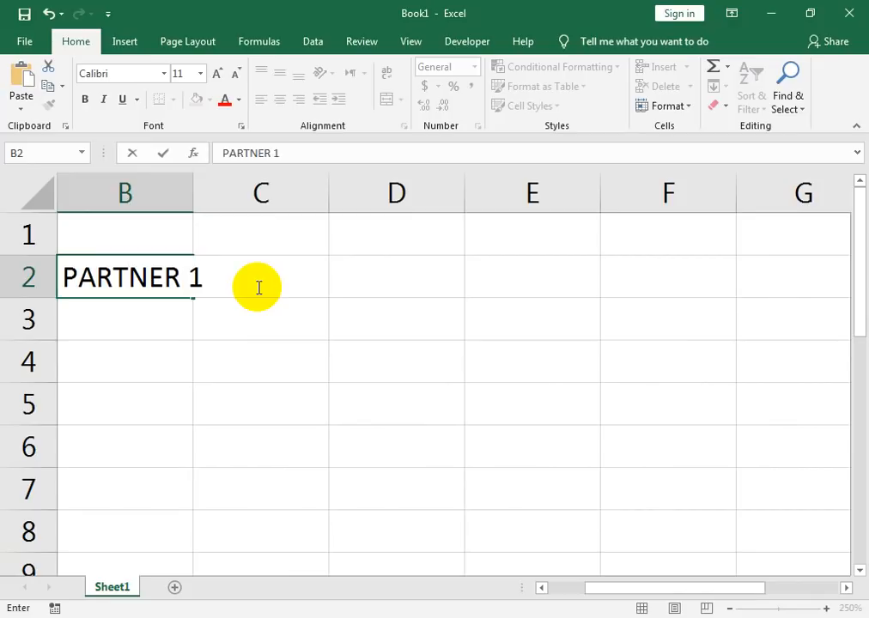
{"action": "key", "text": "Return"}
{"action": "key", "text": "Return"}
Fill the partner label series from B2 down to PARTNER 3 in B4 and auto-fit column B.
{"action": "left_click", "coordinate": [191, 290]}
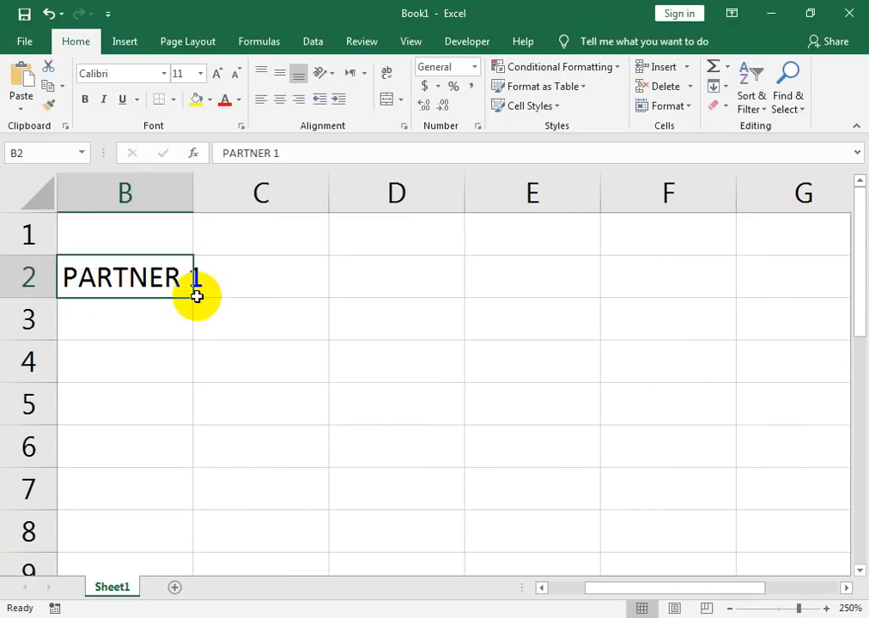
{"action": "left_click_drag", "start_coordinate": [195, 294], "coordinate": [174, 395]}
{"action": "double_click", "coordinate": [195, 205]}
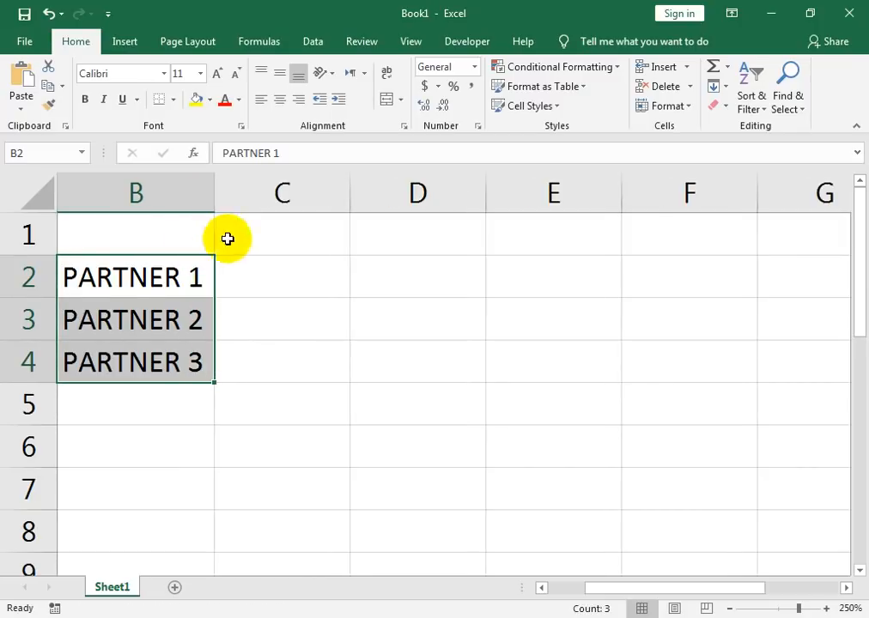
Enter the partner amounts 5000, 3000 and 2000 in cells C2 to C4.
{"action": "left_click", "coordinate": [250, 271]}
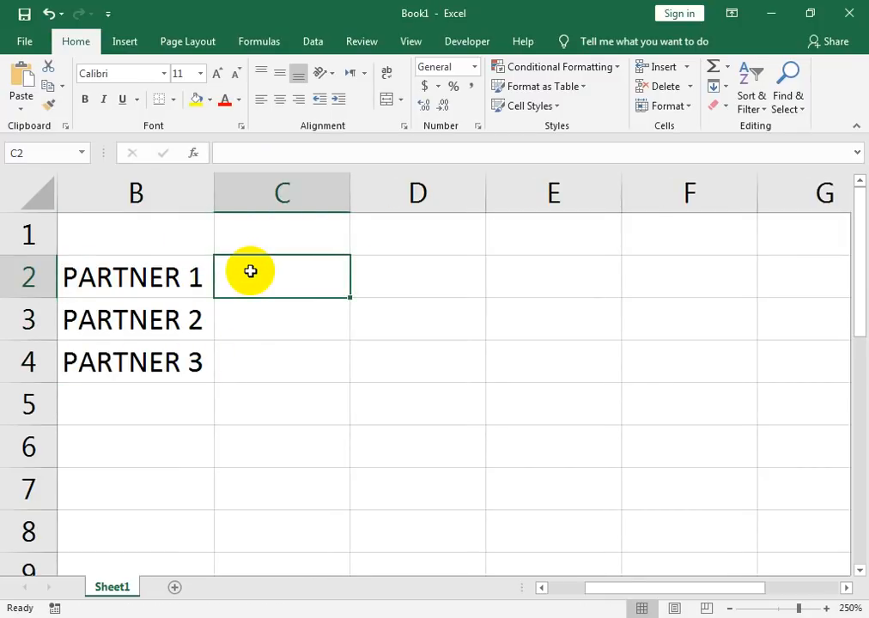
{"action": "type", "text": "5000"}
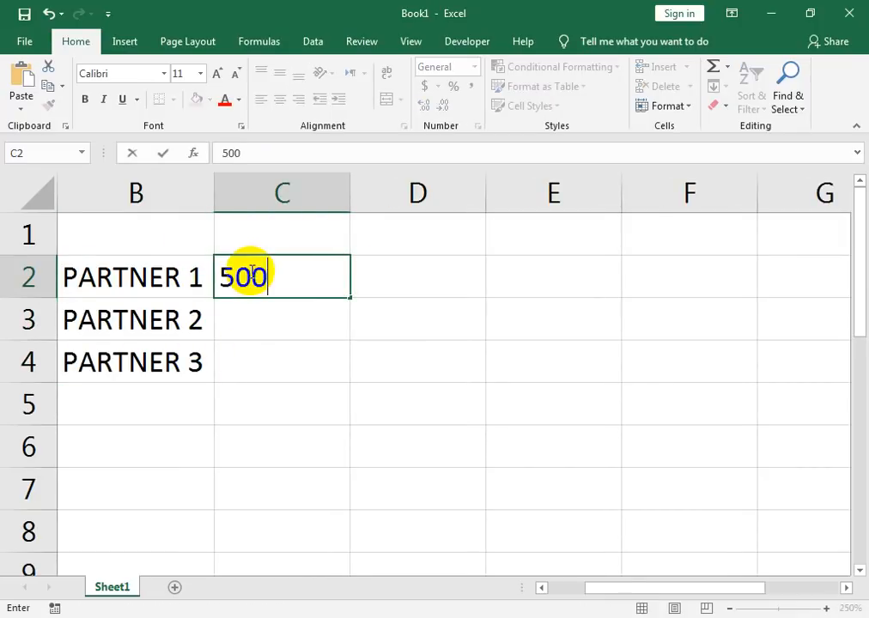
{"action": "key", "text": "Return"}
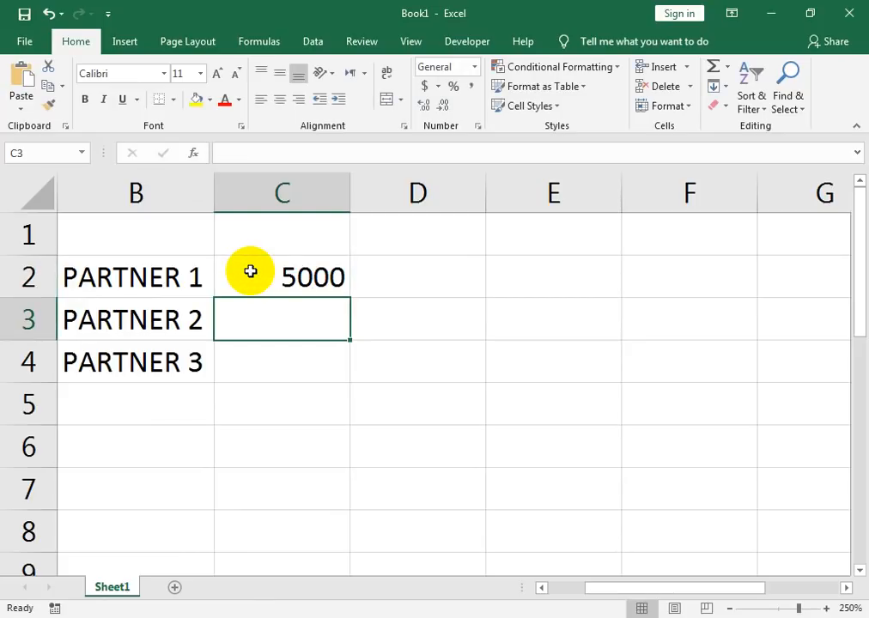
{"action": "type", "text": "3000"}
{"action": "key", "text": "Return"}
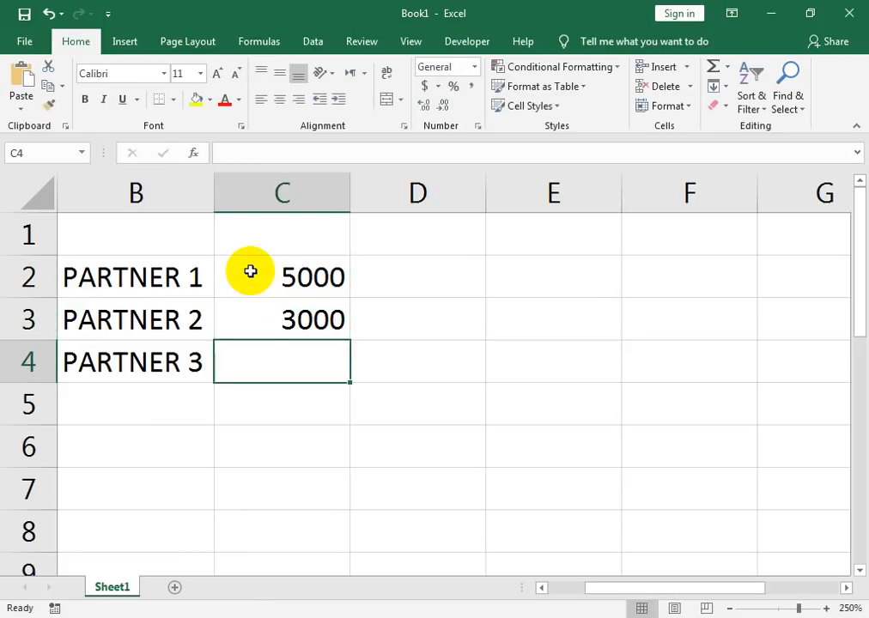
{"action": "type", "text": "2000"}
{"action": "key", "text": "Return"}
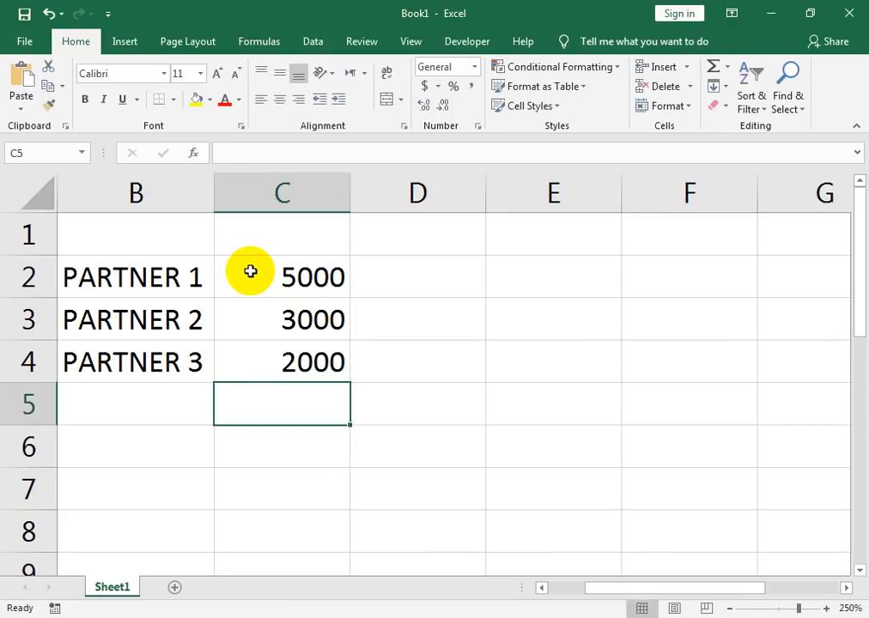
Add a TOTAL label in B5 and sum the partner amounts C2:C4 in C5.
{"action": "key", "text": "Left"}
{"action": "type", "text": "TTAL"}
{"action": "key", "text": "BackSpace"}
{"action": "key", "text": "BackSpace"}
{"action": "key", "text": "BackSpace"}
{"action": "type", "text": "OTLA"}
{"action": "key", "text": "BackSpace"}
{"action": "key", "text": "BackSpace"}
{"action": "type", "text": "AL"}
{"action": "key", "text": "Tab"}
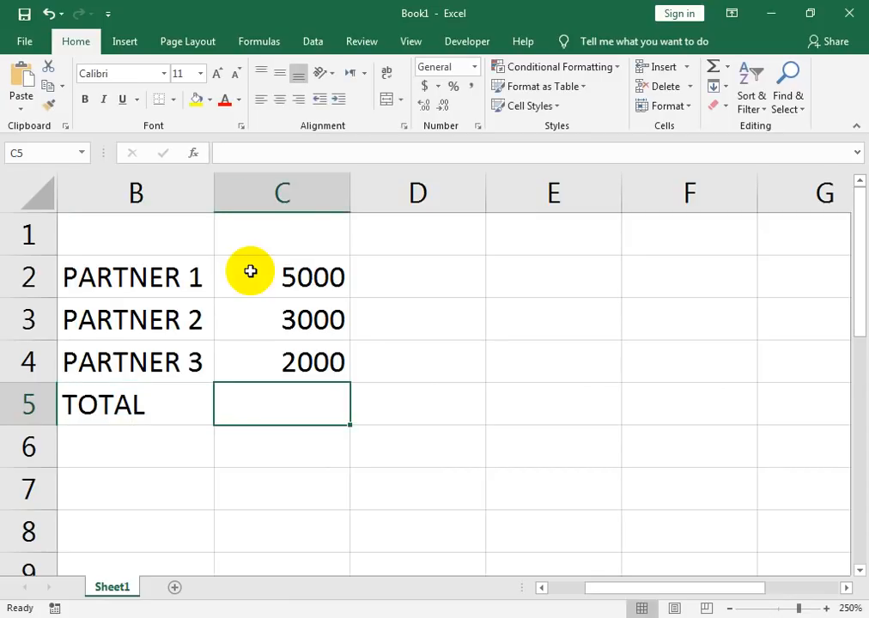
{"action": "key", "text": "alt+equal"}
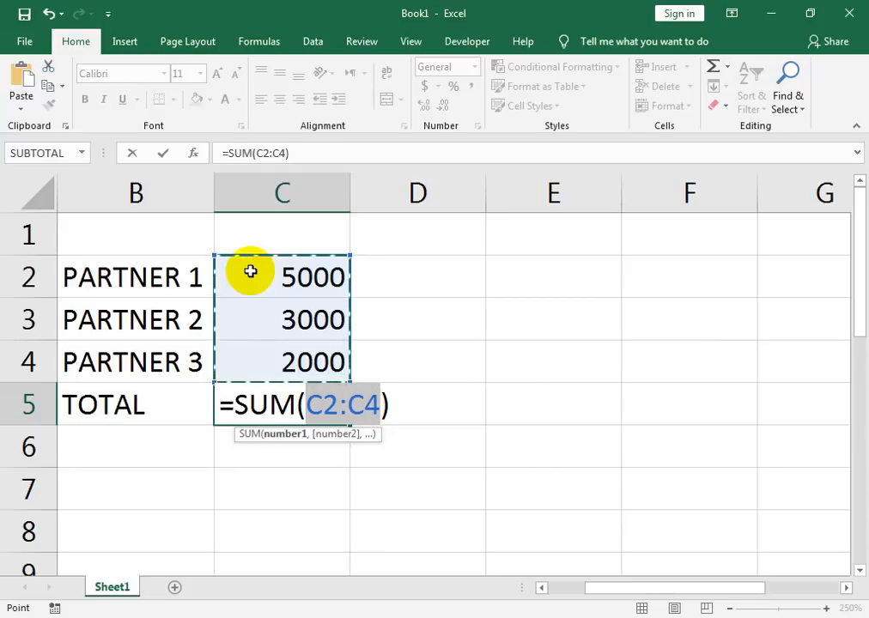
{"action": "key", "text": "Return"}
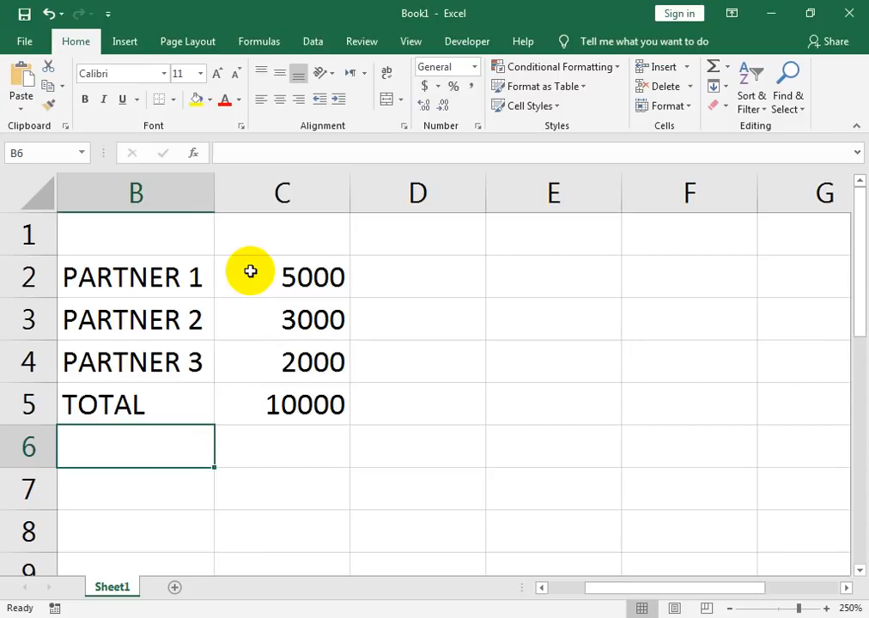
Add a PROFIT row with the label in B6 and the value 17000 in C6.
{"action": "type", "text": "P"}
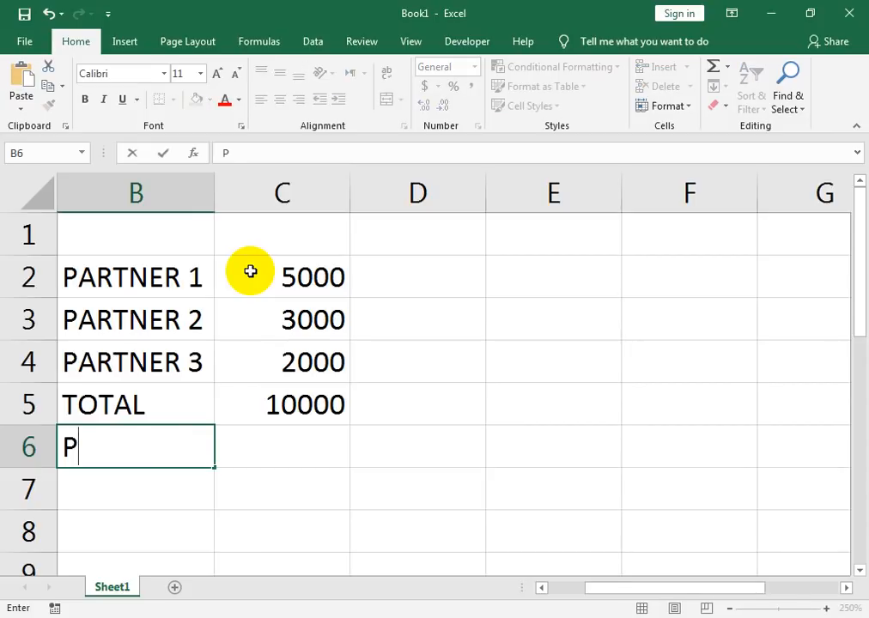
{"action": "type", "text": "ROFIT"}
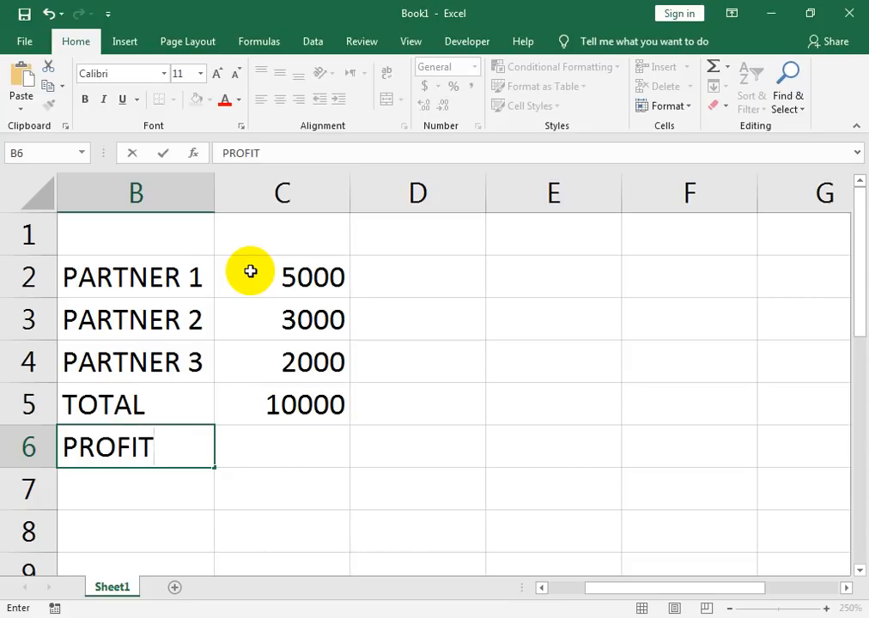
{"action": "key", "text": "ctrl+Return"}
{"action": "key", "text": "Right"}
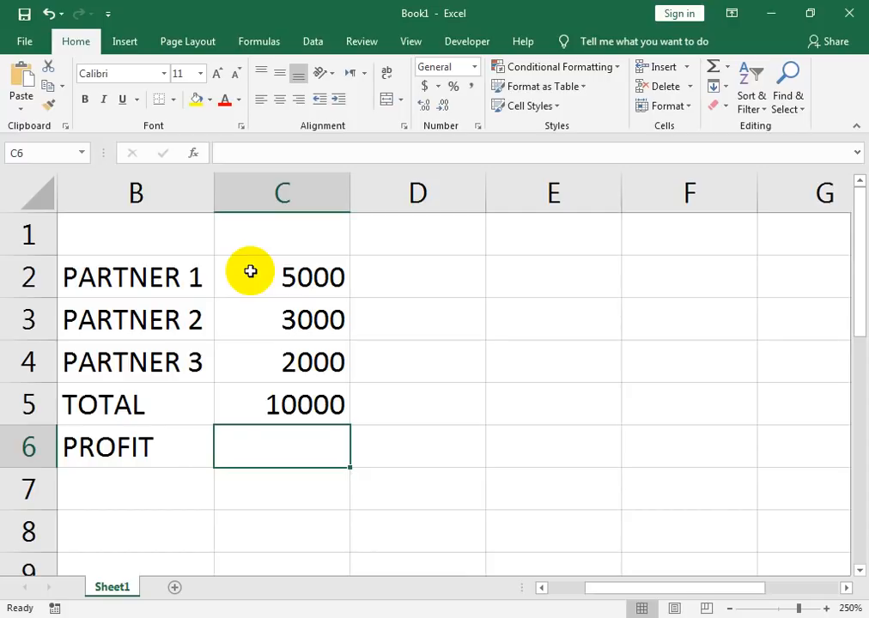
{"action": "type", "text": "17000"}
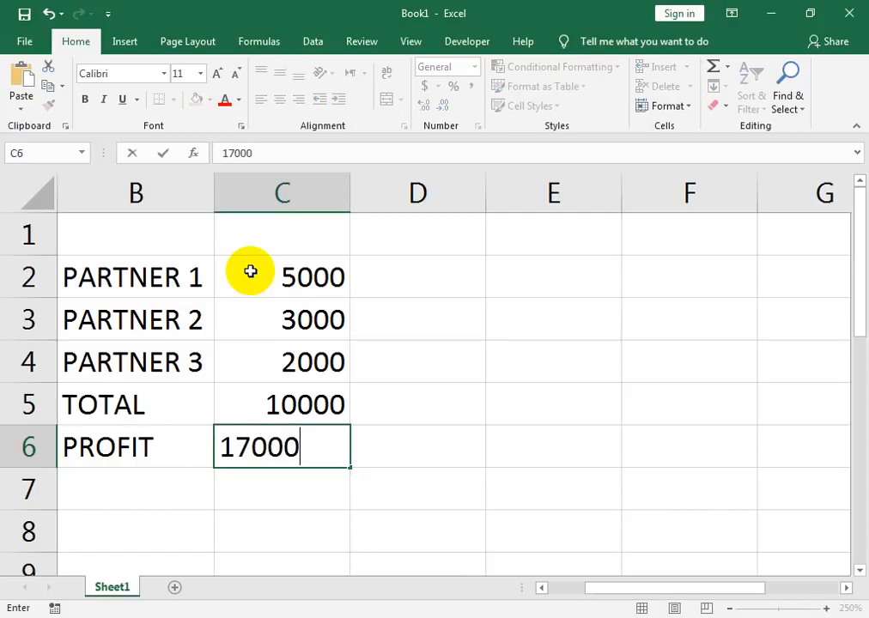
{"action": "key", "text": "Return"}
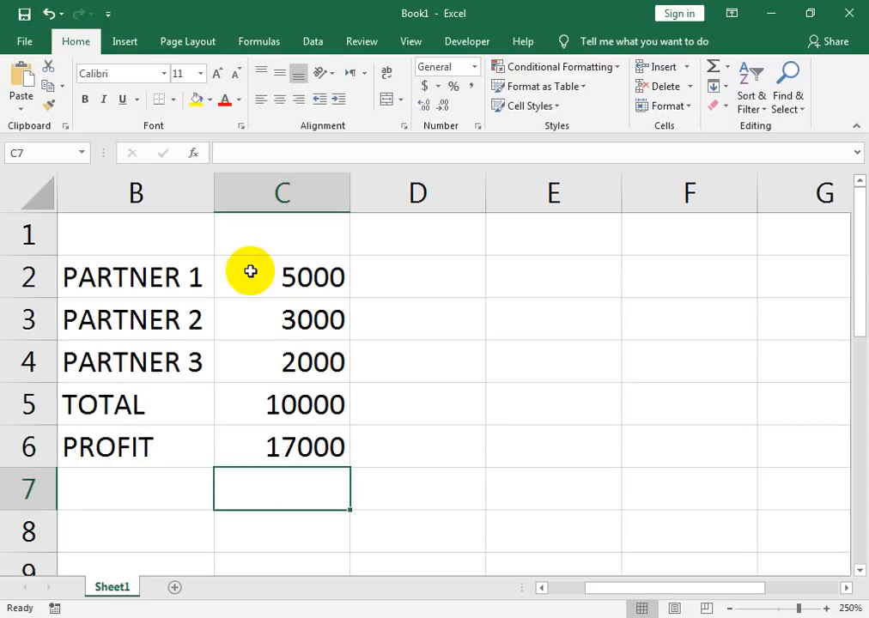
Enter the label DISTRIBUTE AMOUNT in B7 and widen column B to fit it.
{"action": "key", "text": "Left"}
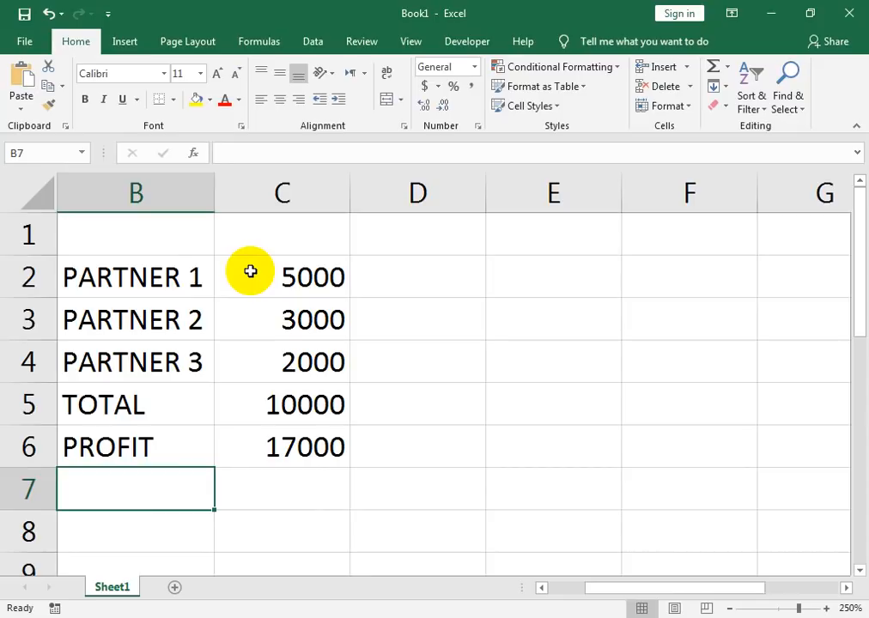
{"action": "type", "text": "DISTRIBUTE A"}
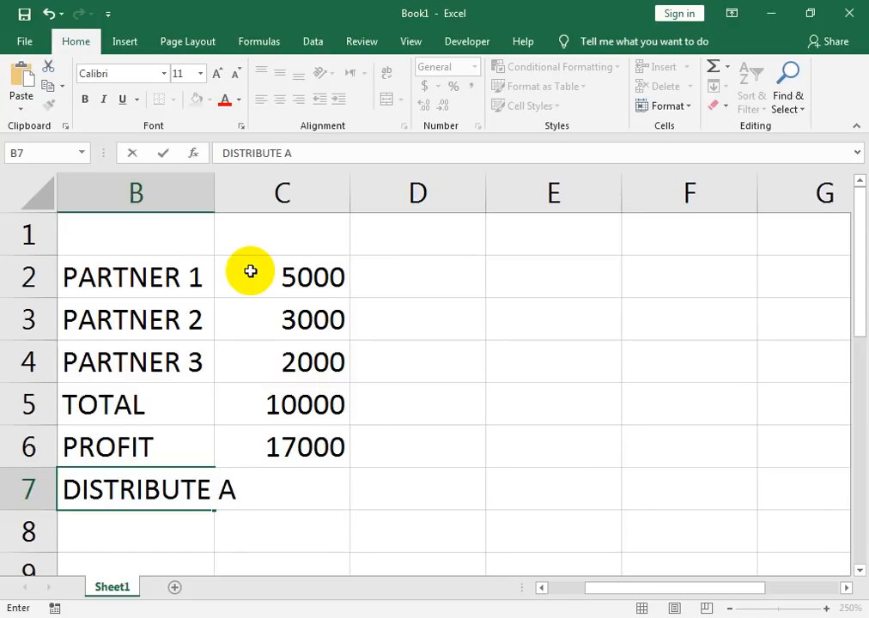
{"action": "type", "text": "MOUNT"}
{"action": "key", "text": "Tab"}
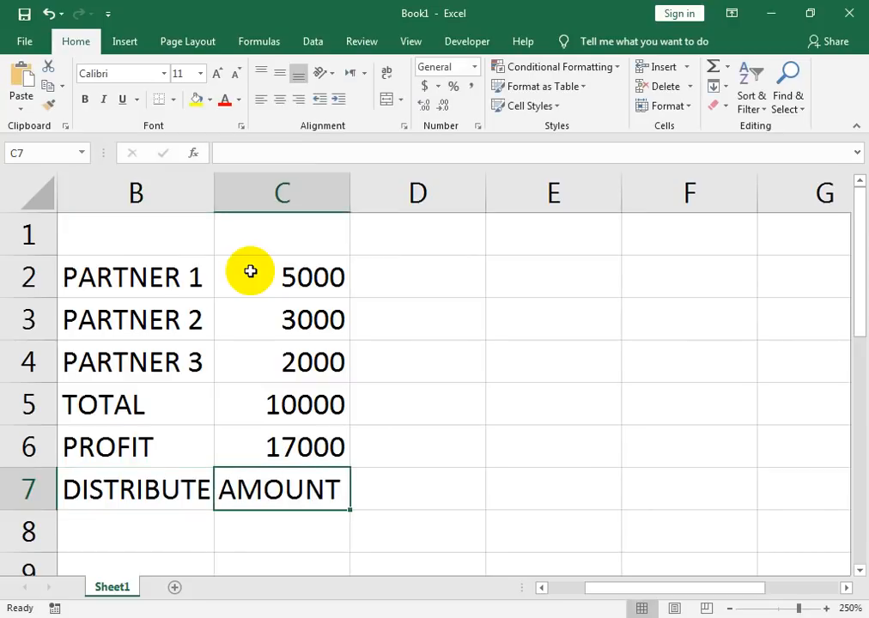
{"action": "left_click_drag", "start_coordinate": [216, 190], "coordinate": [317, 196]}
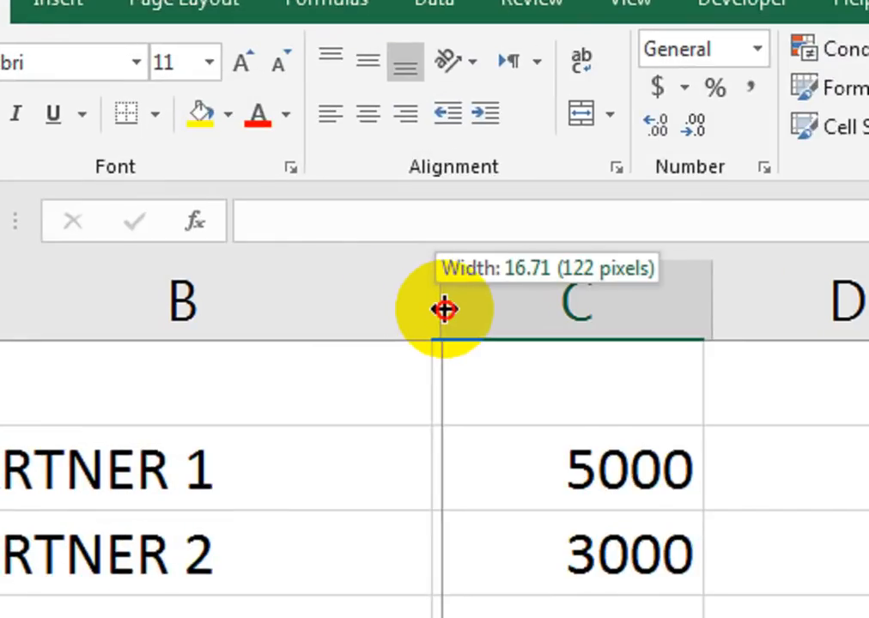
{"action": "left_click_drag", "start_coordinate": [444, 309], "coordinate": [444, 309]}
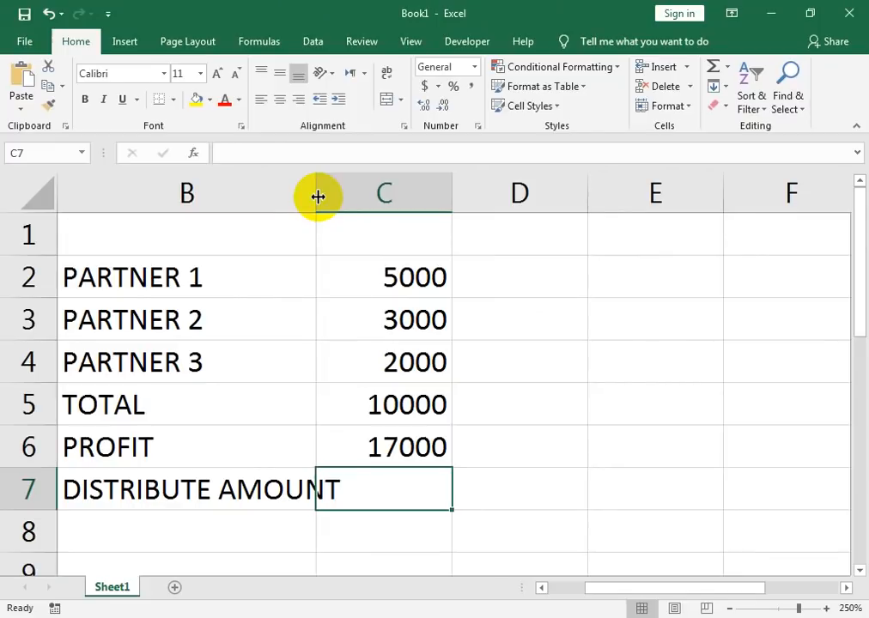
{"action": "double_click", "coordinate": [444, 309]}
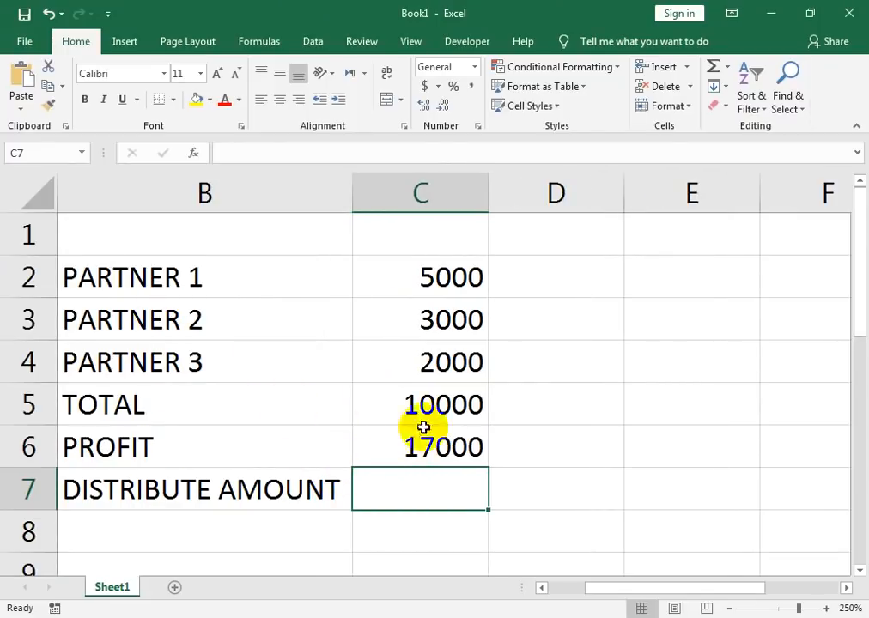
Examine the contents of the total cell C5 and the profit cell C6.
{"action": "double_click", "coordinate": [442, 403]}
{"action": "key", "text": "Return"}
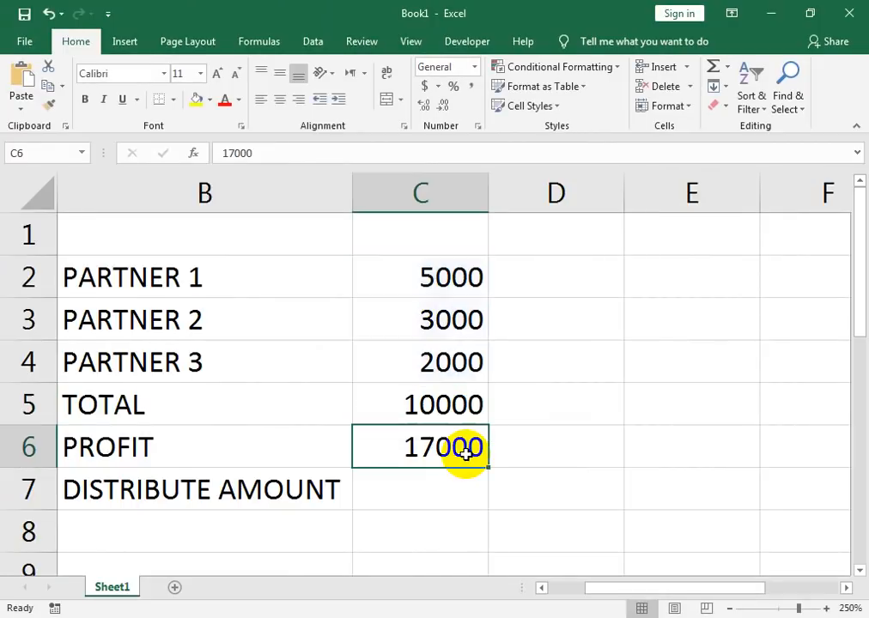
{"action": "double_click", "coordinate": [406, 448]}
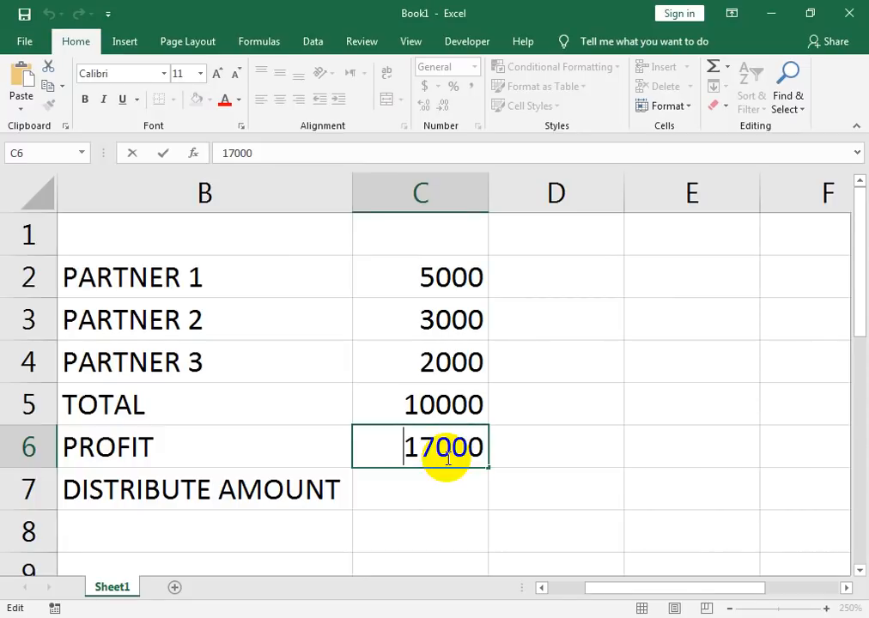
{"action": "left_click", "coordinate": [430, 485]}
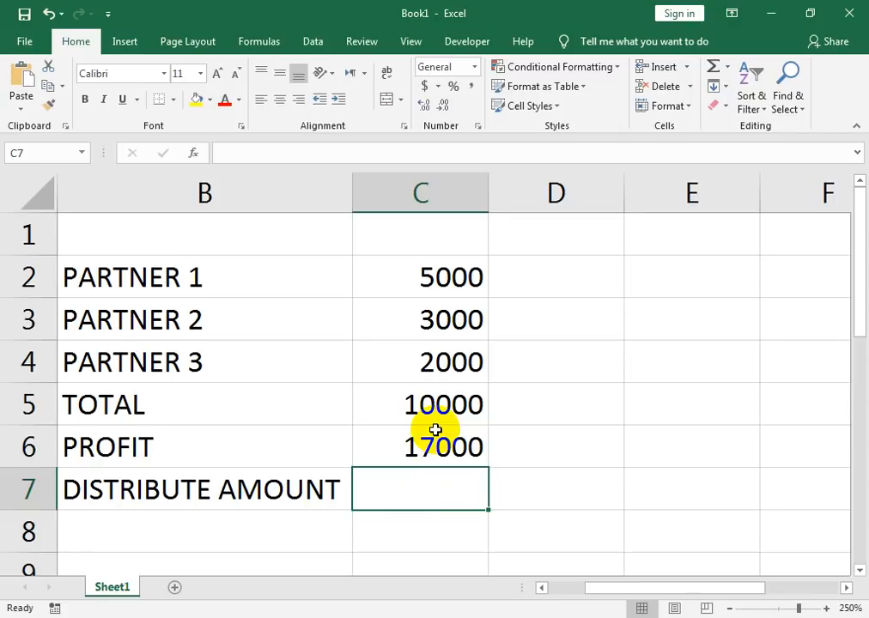
Change the label in B6 to TOTAL AMOUNT.
{"action": "key", "text": "Left"}
{"action": "key", "text": "Up"}
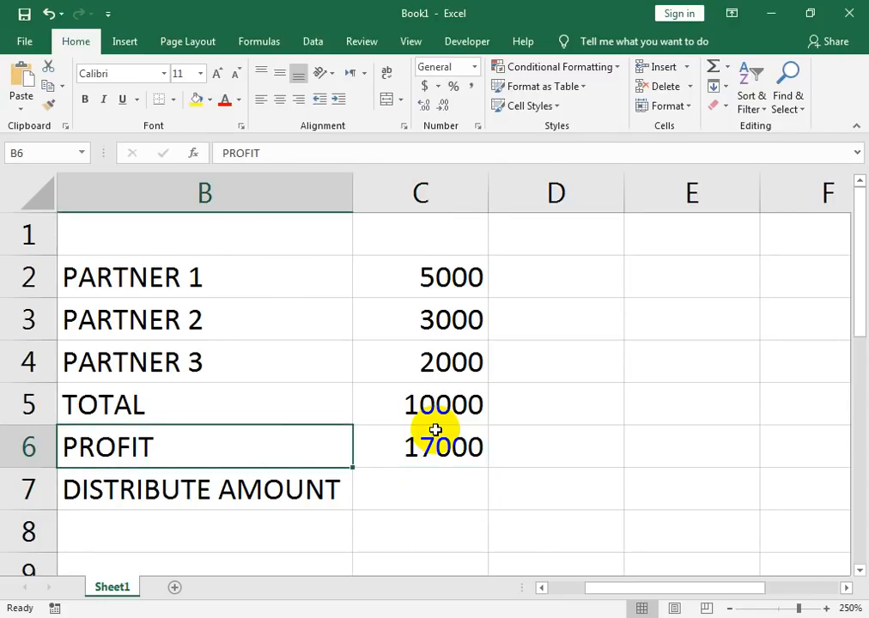
{"action": "type", "text": "TO"}
{"action": "key", "text": "Tab"}
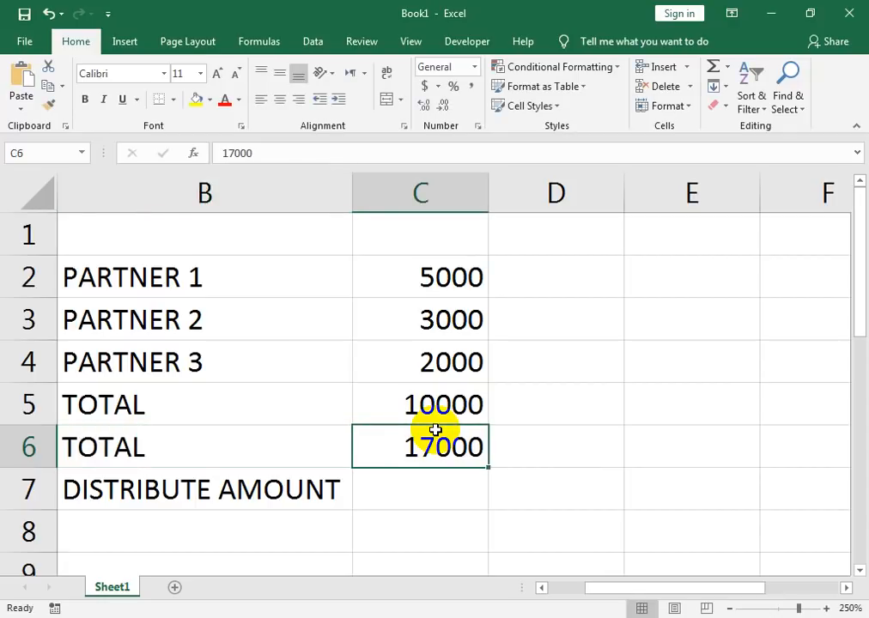
{"action": "key", "text": "Left"}
{"action": "key", "text": "F2"}
{"action": "type", "text": "AMOUNT"}
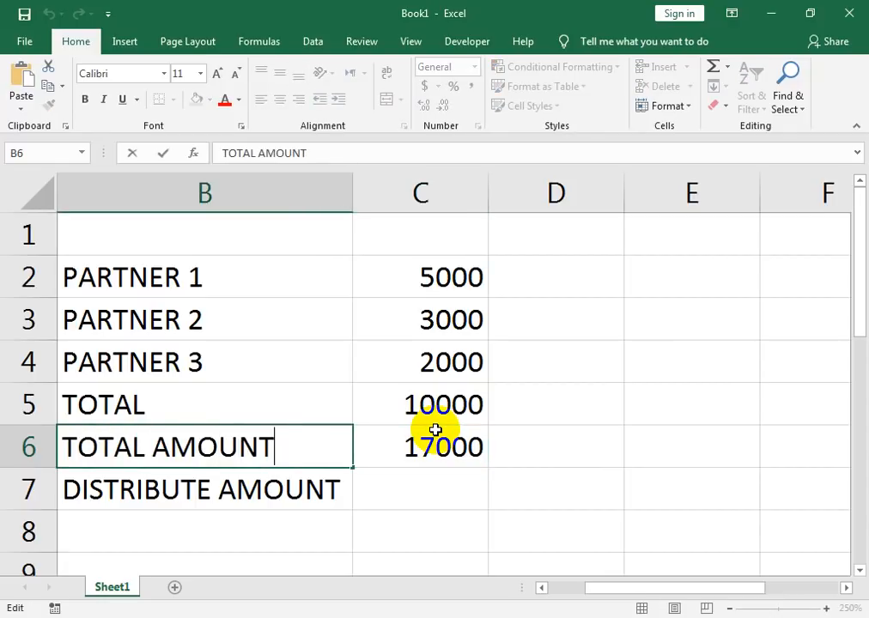
{"action": "key", "text": "ctrl+Return"}
Change the label in B5 to TOTAL INVEST.
{"action": "key", "text": "Up"}
{"action": "key", "text": "Right"}
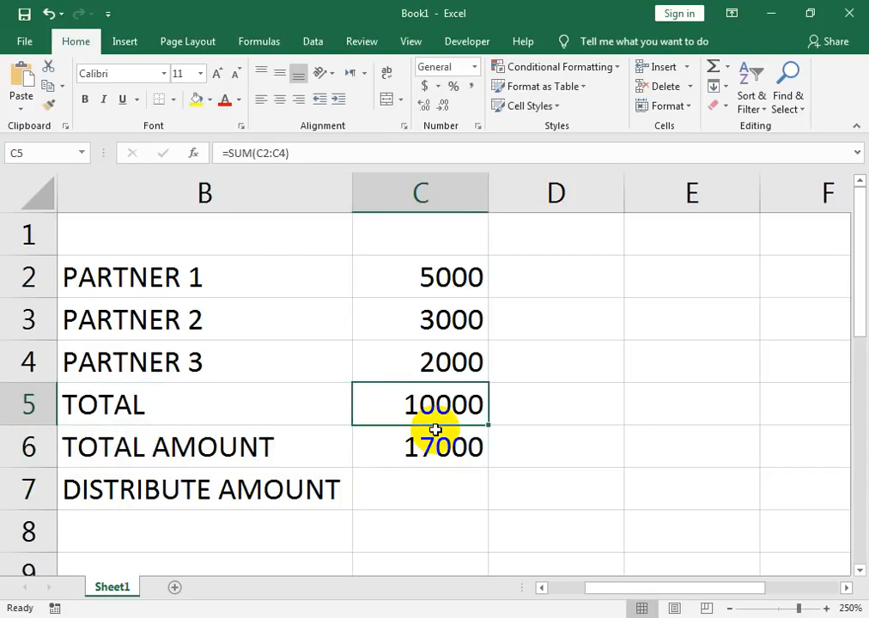
{"action": "key", "text": "Left"}
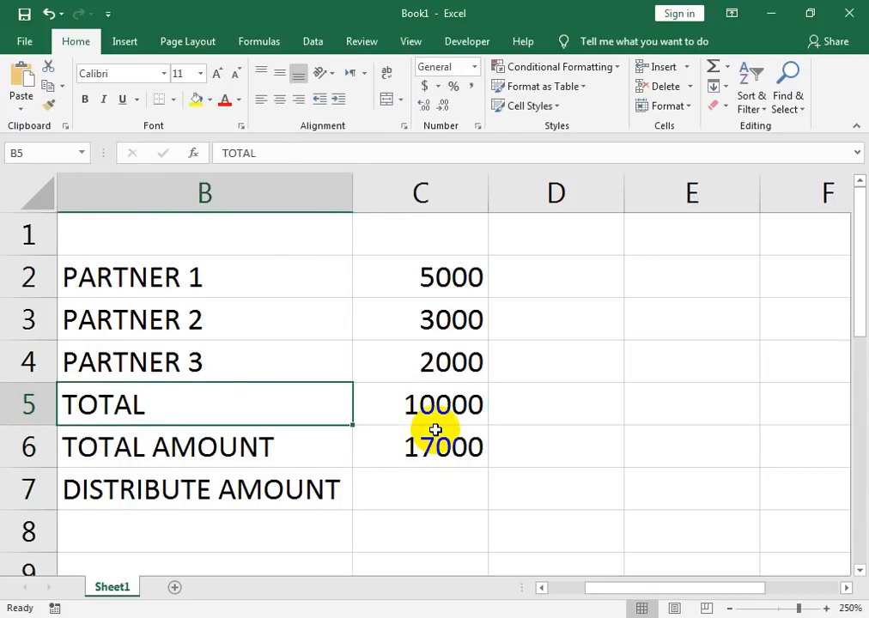
{"action": "key", "text": "BackSpace"}
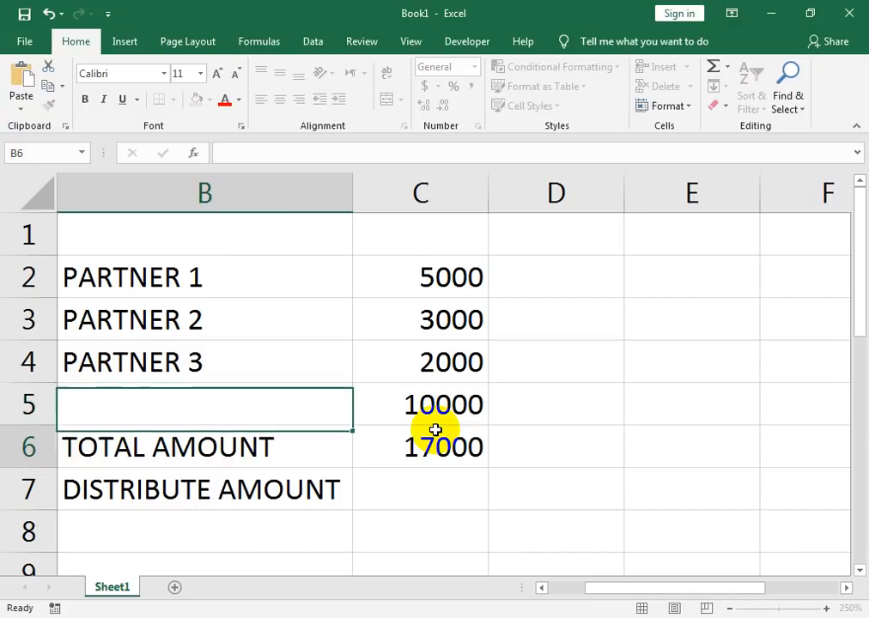
{"action": "key", "text": "ctrl+z"}
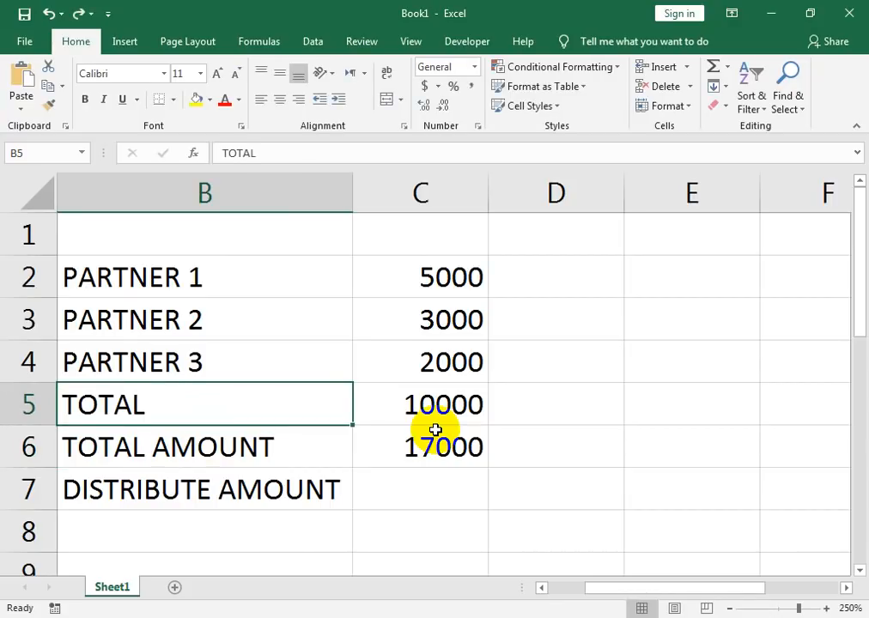
{"action": "key", "text": "F2"}
{"action": "type", "text": "INC"}
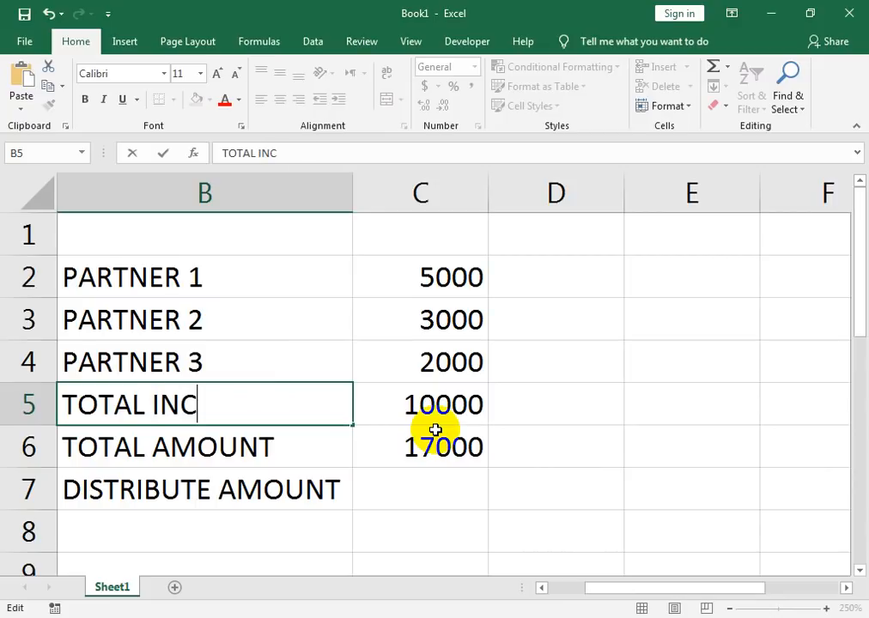
{"action": "key", "text": "BackSpace"}
{"action": "type", "text": "VEST"}
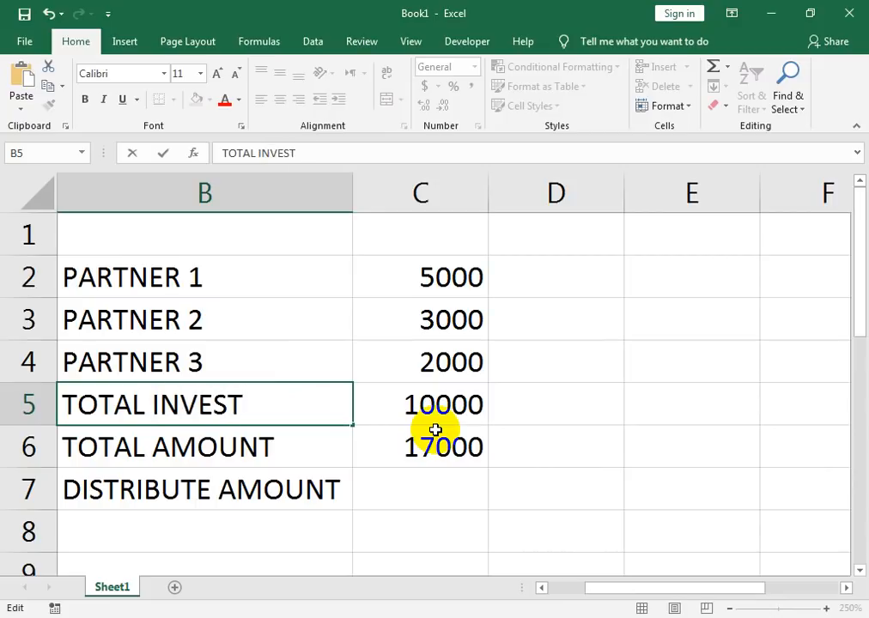
{"action": "key", "text": "Return"}
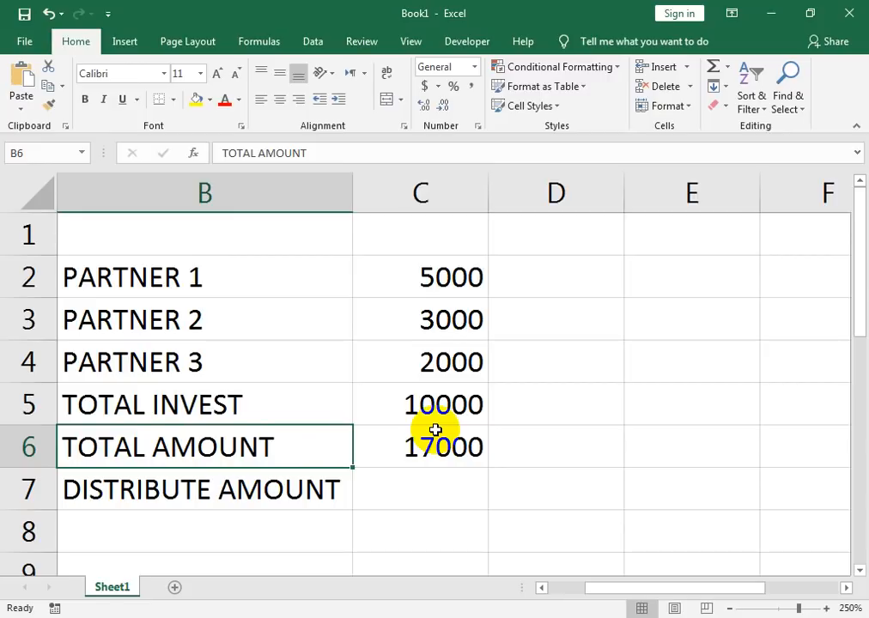
Calculate the distribute amount in C7 by subtracting the total invest from the total amount with =C6-C5.
{"action": "key", "text": "Down"}
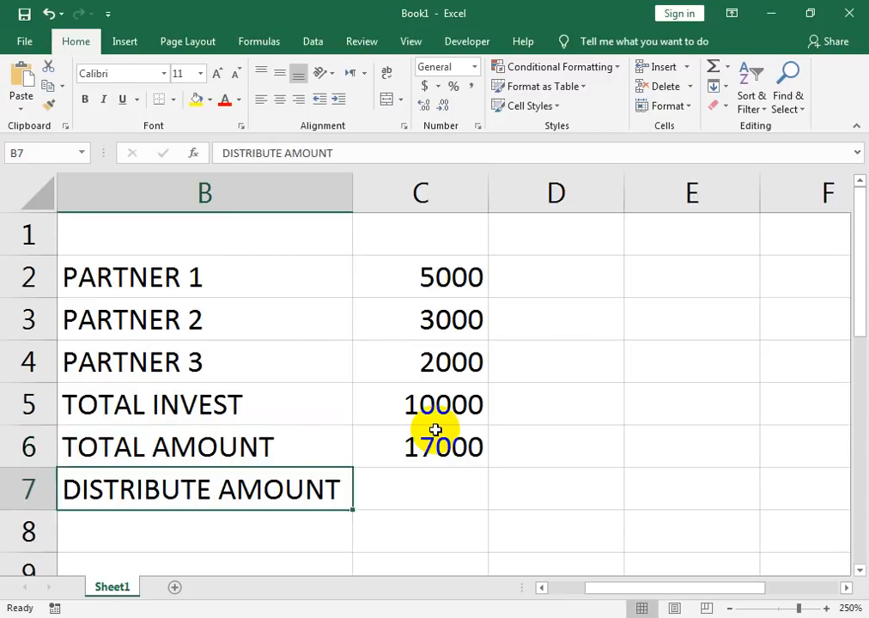
{"action": "key", "text": "Right"}
{"action": "type", "text": "="}
{"action": "key", "text": "Up"}
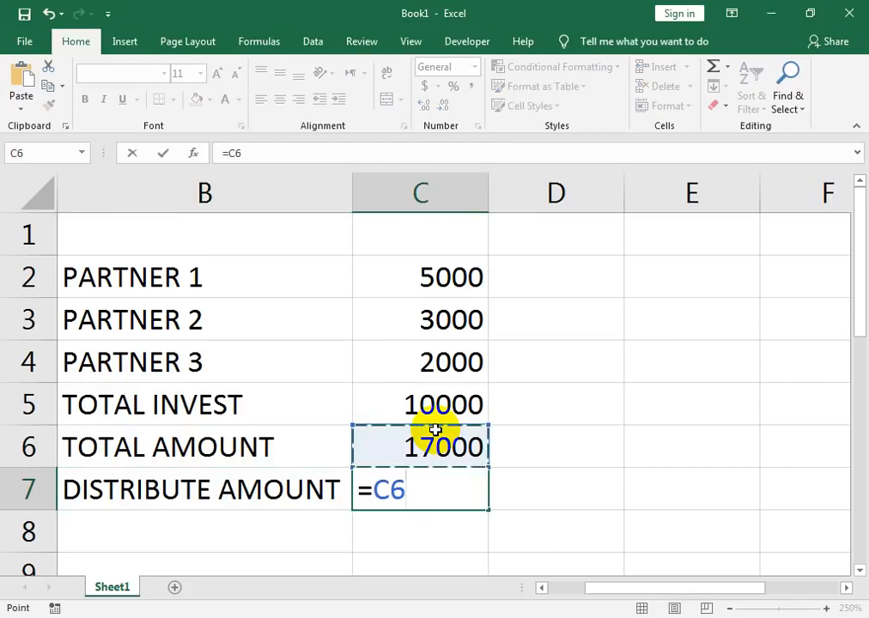
{"action": "type", "text": "-"}
{"action": "key", "text": "Up"}
{"action": "key", "text": "Up"}
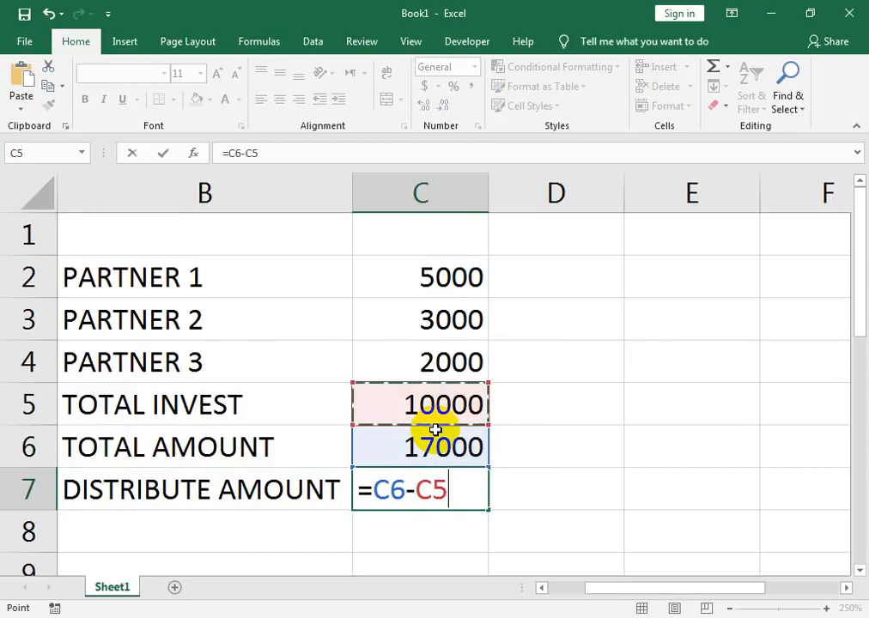
{"action": "key", "text": "Return"}
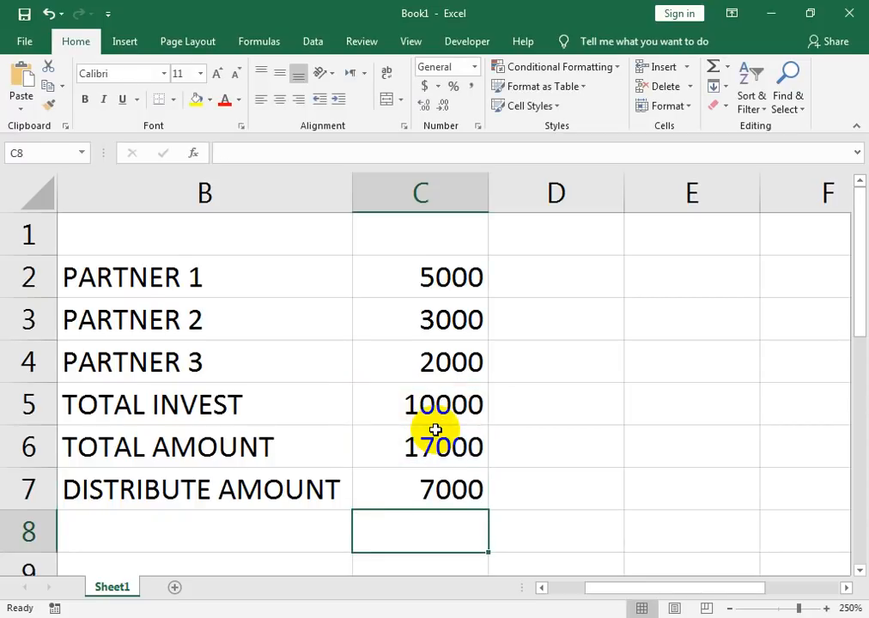
Examine the partners' investments and the total and distribute amounts in column C.
{"action": "key", "text": "Left"}
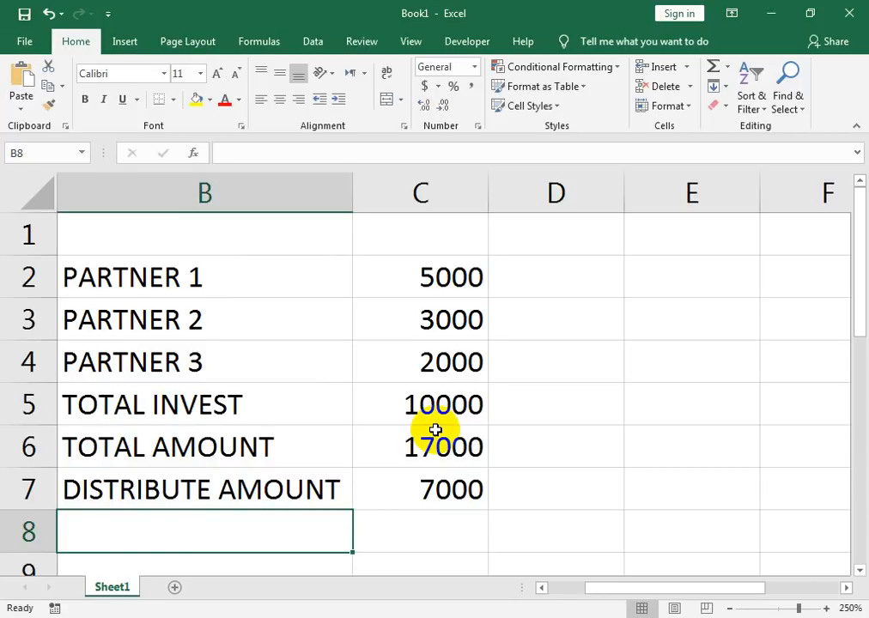
{"action": "key", "text": "Right"}
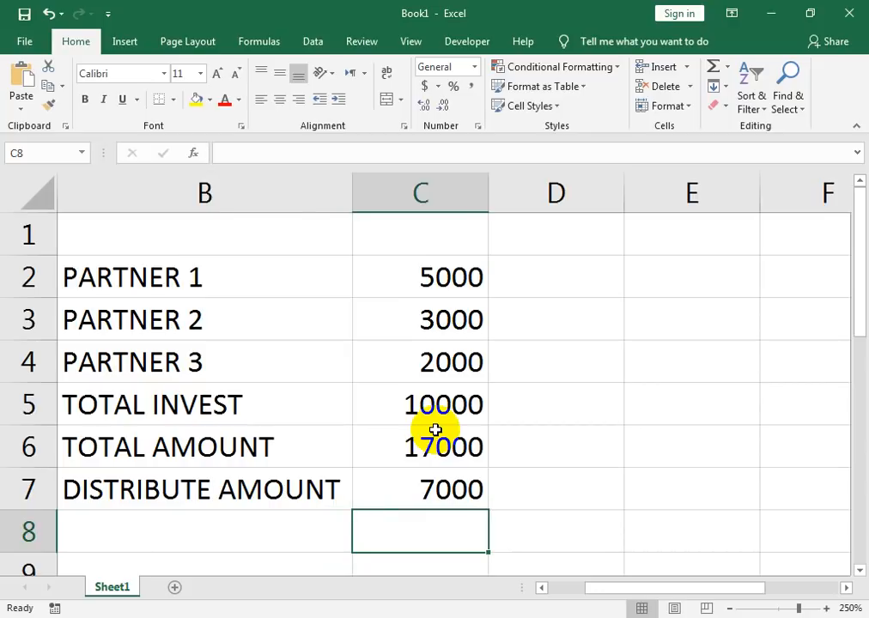
{"action": "key", "text": "Up"}
{"action": "key", "text": "Up"}
{"action": "key", "text": "Up"}
{"action": "key", "text": "Up"}
{"action": "key", "text": "Up"}
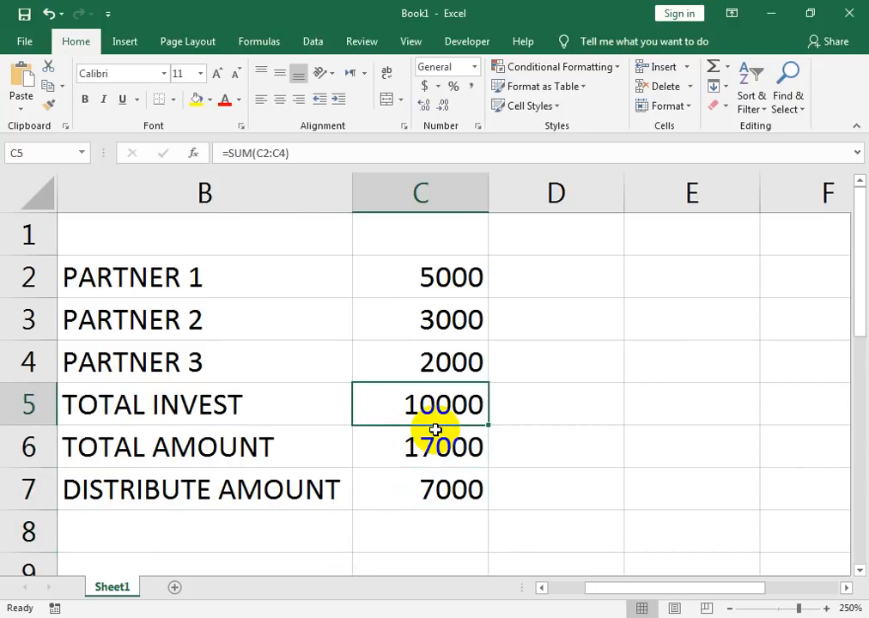
{"action": "key", "text": "Up"}
{"action": "key", "text": "Down"}
{"action": "key", "text": "Down"}
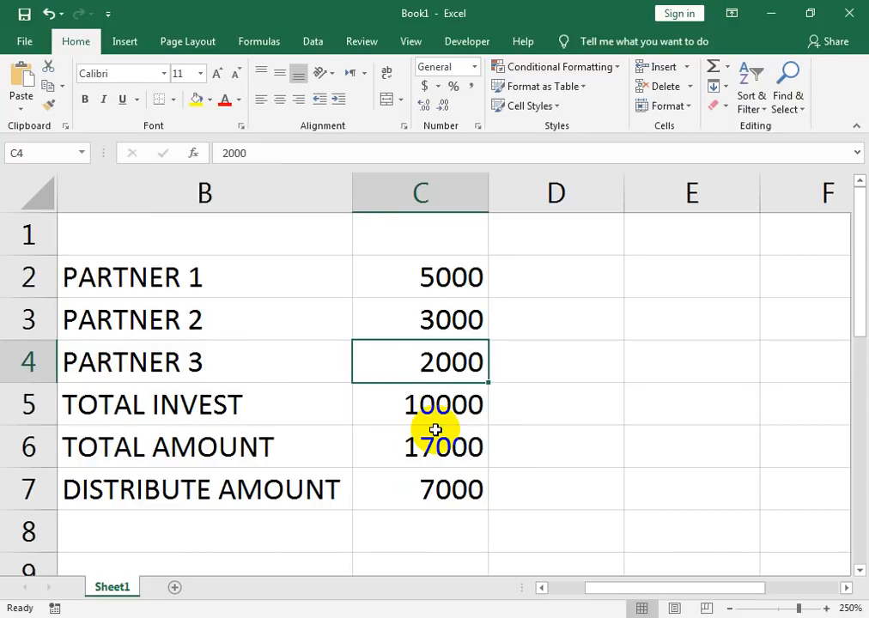
{"action": "key", "text": "Up"}
{"action": "key", "text": "Up"}
{"action": "key", "text": "Down"}
{"action": "key", "text": "Down"}
{"action": "key", "text": "Down"}
{"action": "key", "text": "Down"}
{"action": "key", "text": "Down"}
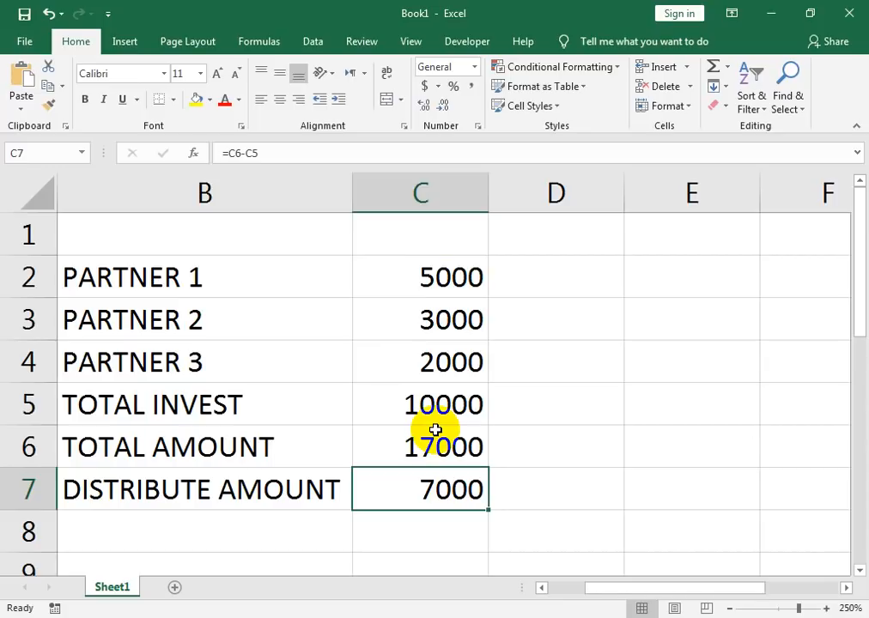
Enter a formula in D2 that divides Partner 1's investment by the total invest, =C2/C5.
{"action": "key", "text": "Right"}
{"action": "key", "text": "Up"}
{"action": "key", "text": "Up"}
{"action": "key", "text": "Up"}
{"action": "key", "text": "Up"}
{"action": "key", "text": "Up"}
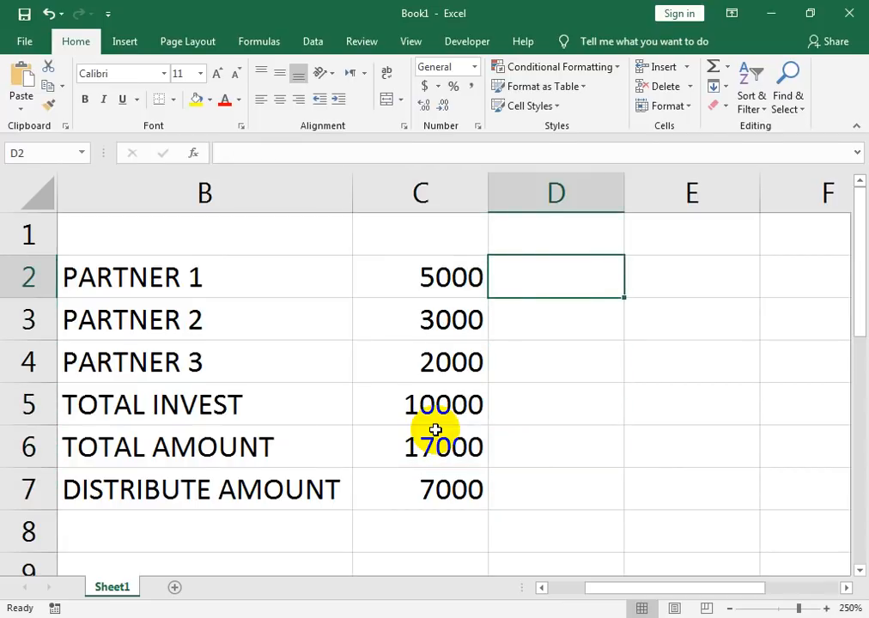
{"action": "type", "text": "="}
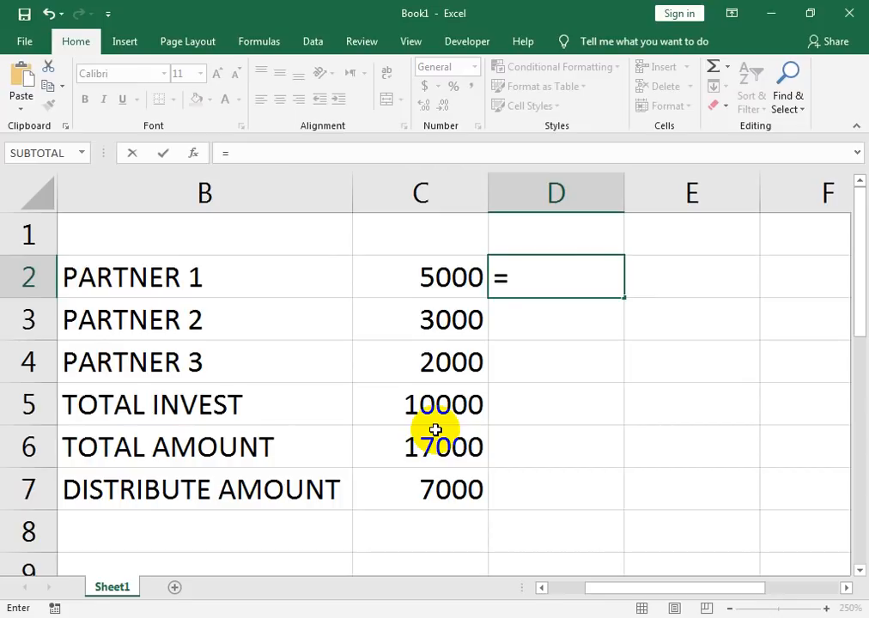
{"action": "key", "text": "Left"}
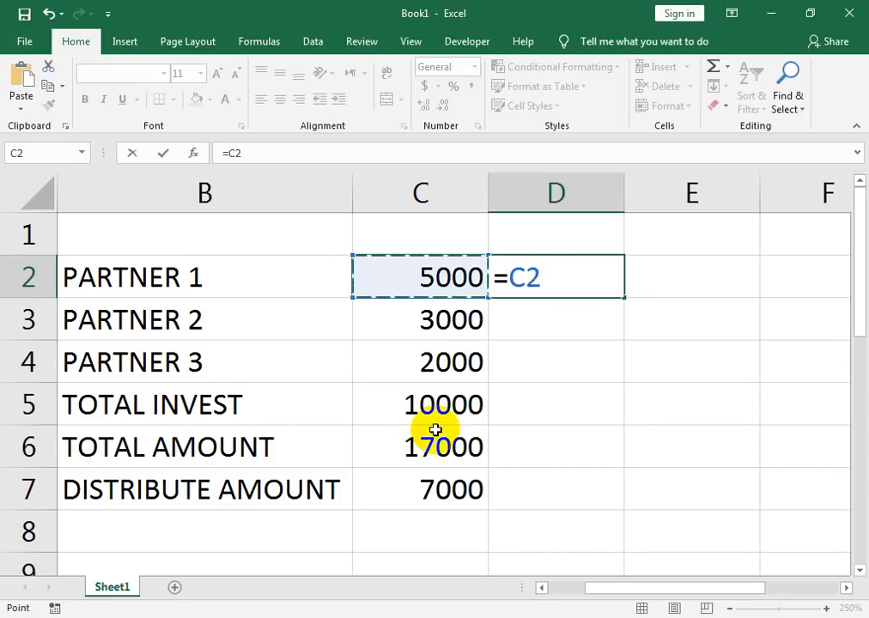
{"action": "key", "text": "Down"}
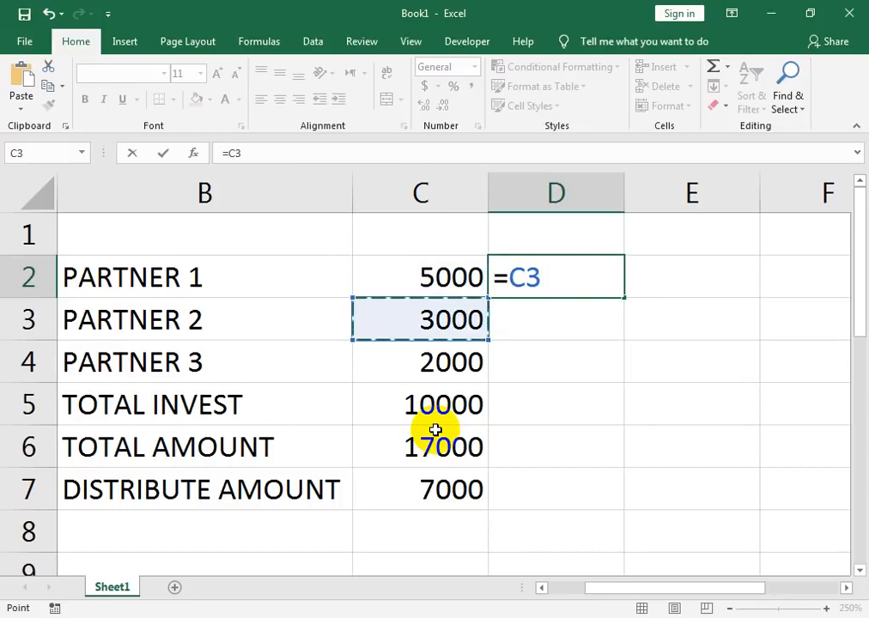
{"action": "key", "text": "Up"}
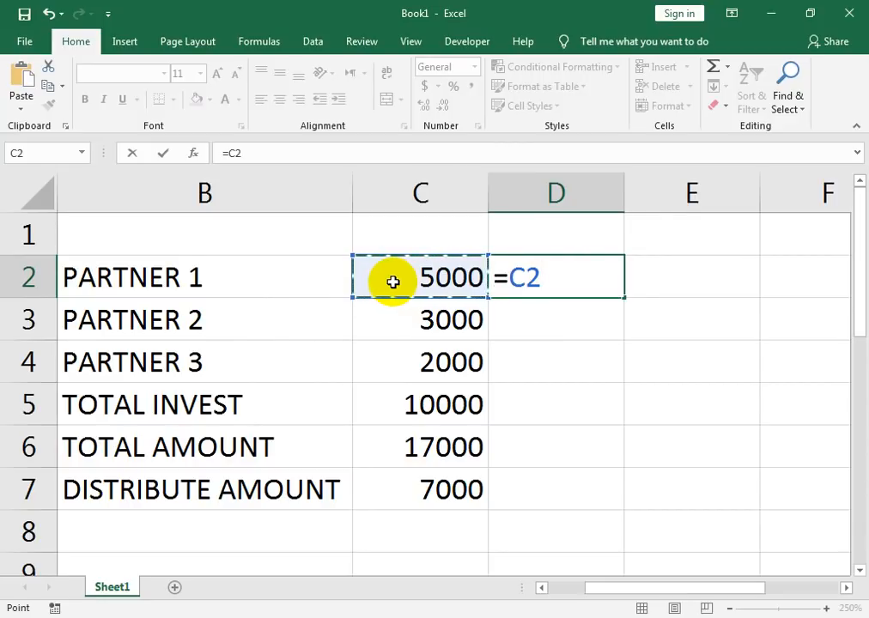
{"action": "type", "text": "/"}
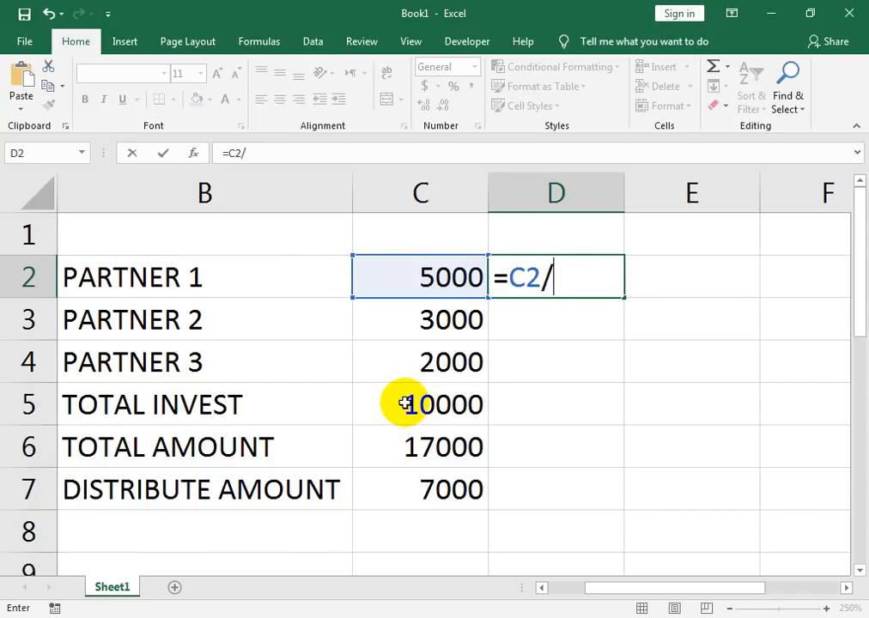
{"action": "left_click", "coordinate": [464, 411]}
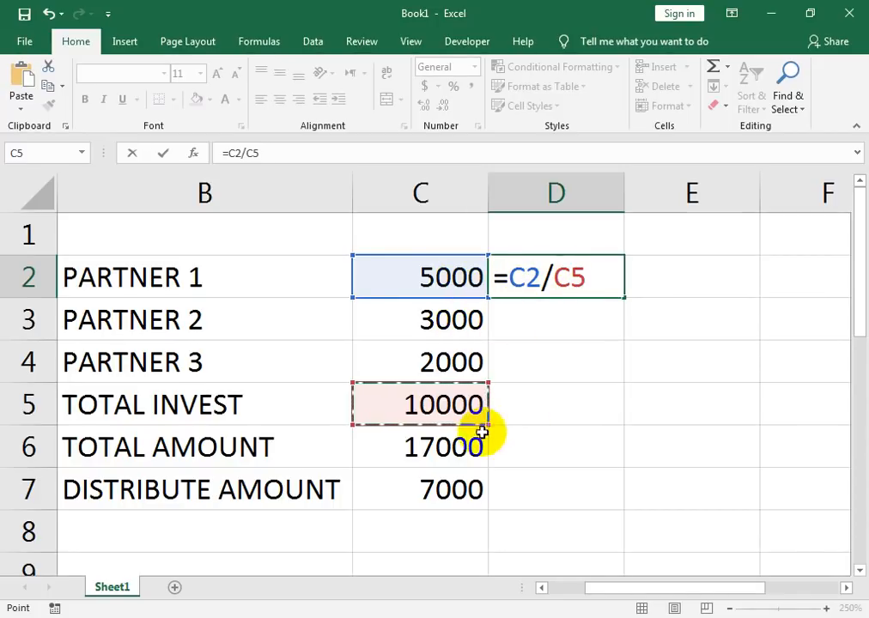
Make the total invest reference in the D2 formula absolute, giving =C2/$C$5, and commit it.
{"action": "left_click", "coordinate": [570, 273]}
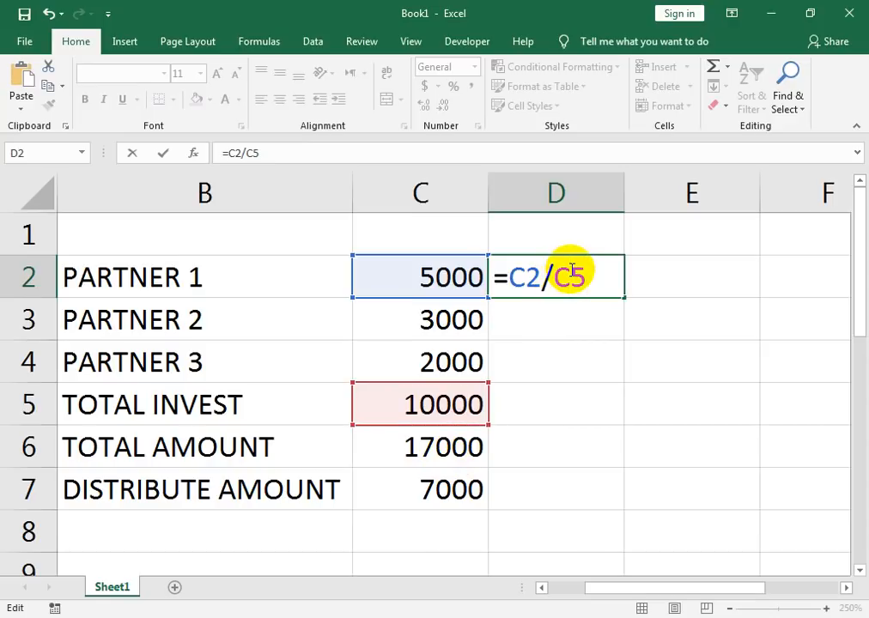
{"action": "key", "text": "F4"}
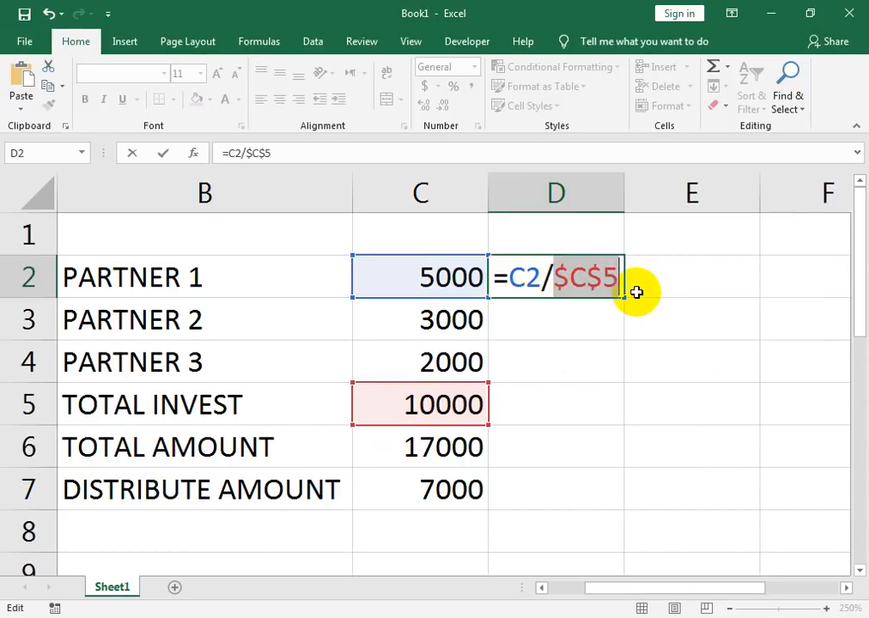
{"action": "key", "text": "Return"}
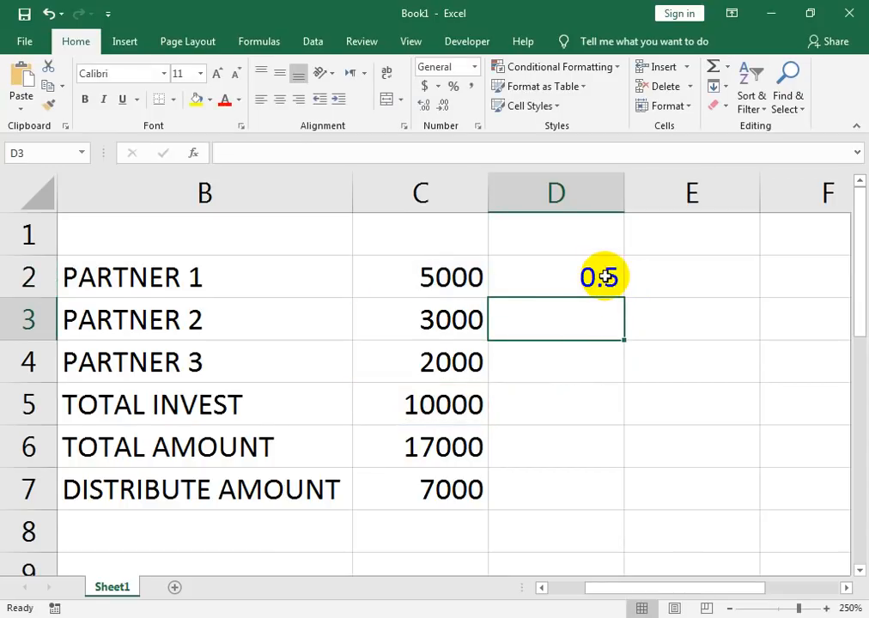
Copy the share formula from D2 down to D4 and format D2:D4 as percentages.
{"action": "left_click", "coordinate": [554, 280]}
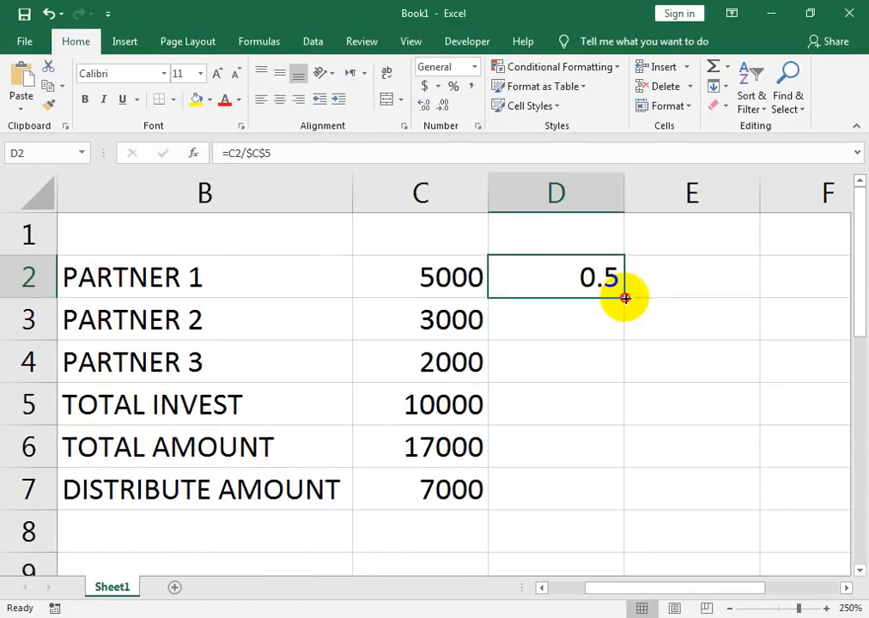
{"action": "left_click_drag", "start_coordinate": [436, 311], "coordinate": [421, 468]}
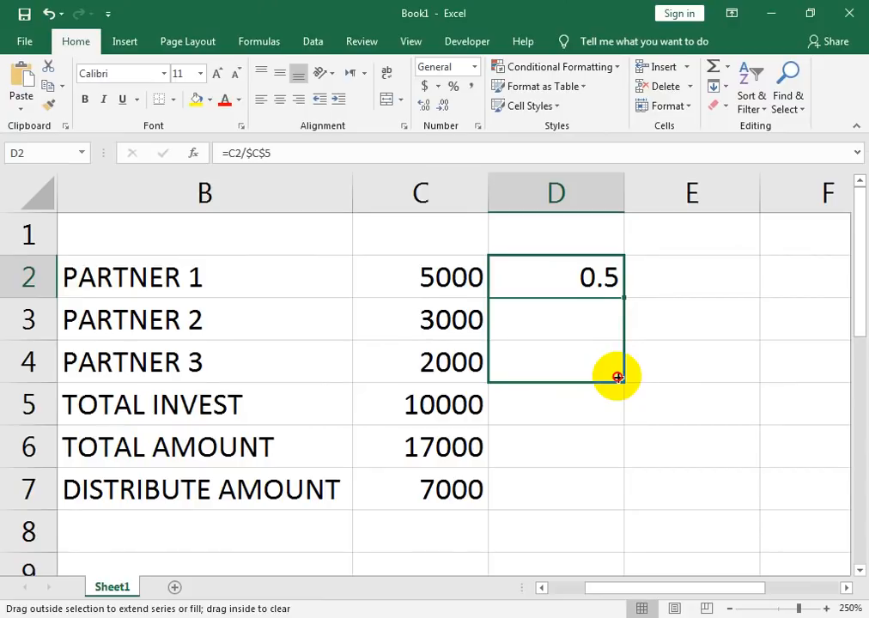
{"action": "left_click_drag", "start_coordinate": [617, 377], "coordinate": [617, 375]}
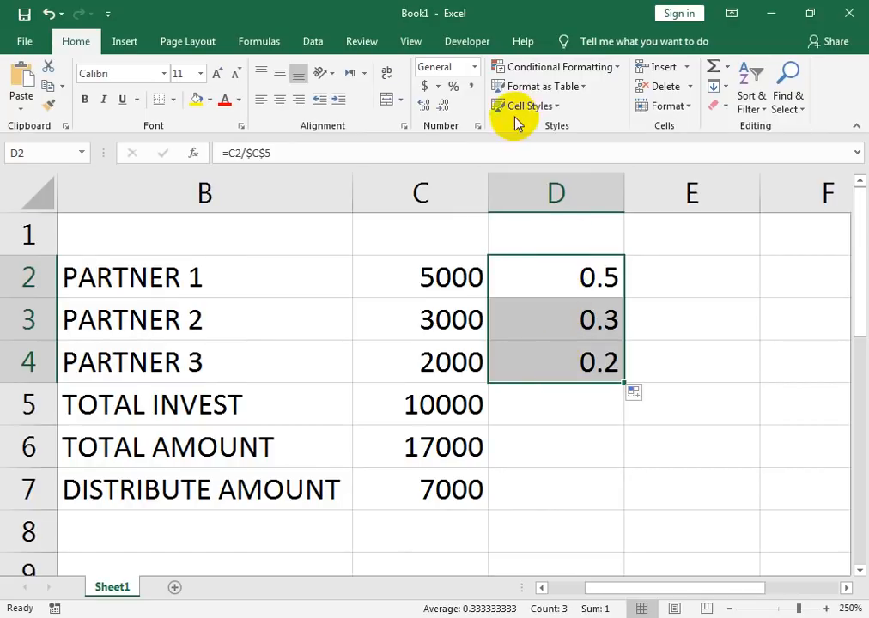
{"action": "left_click", "coordinate": [458, 88]}
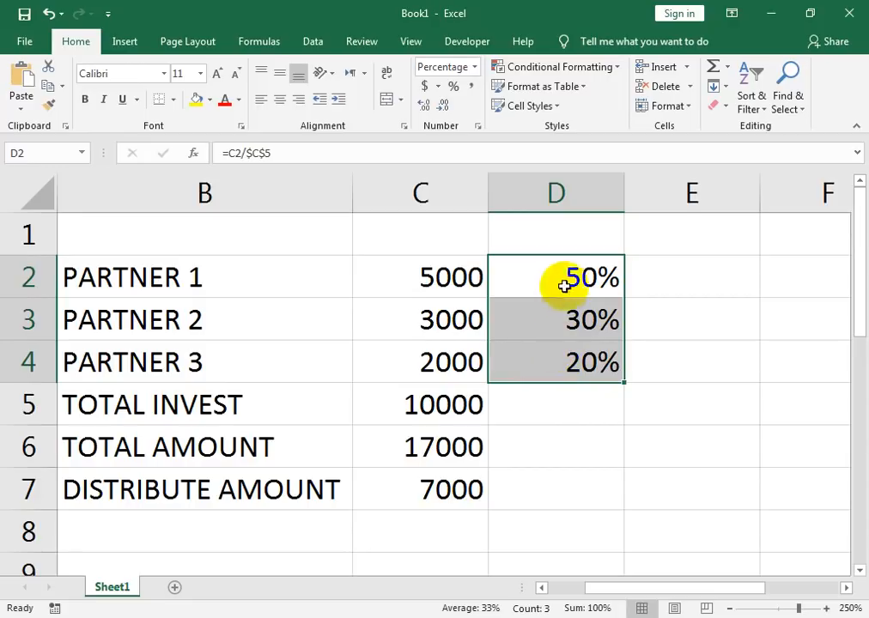
Total the partners' percentages in D5 with =SUM(D2:D4).
{"action": "left_click", "coordinate": [554, 408]}
{"action": "key", "text": "alt+equal"}
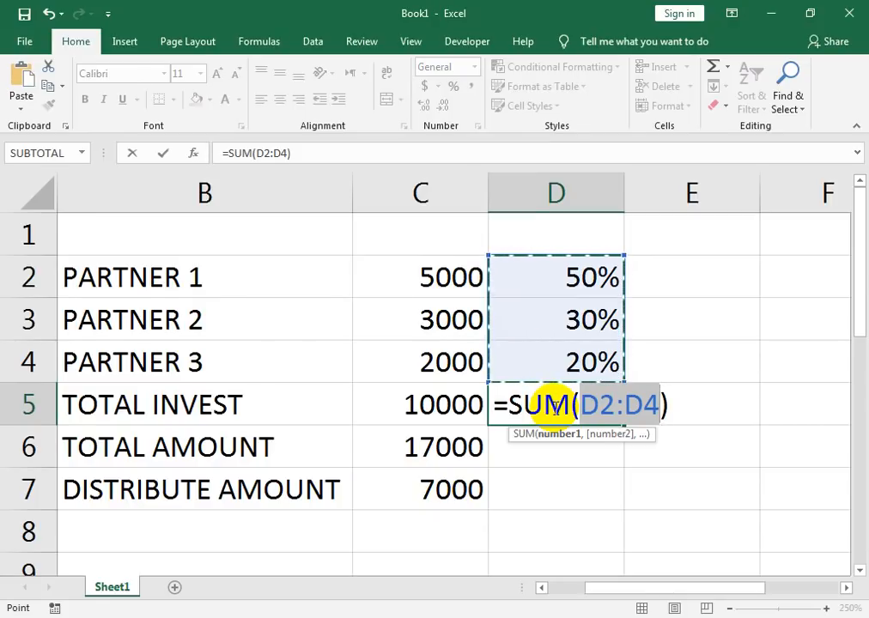
{"action": "key", "text": "Return"}
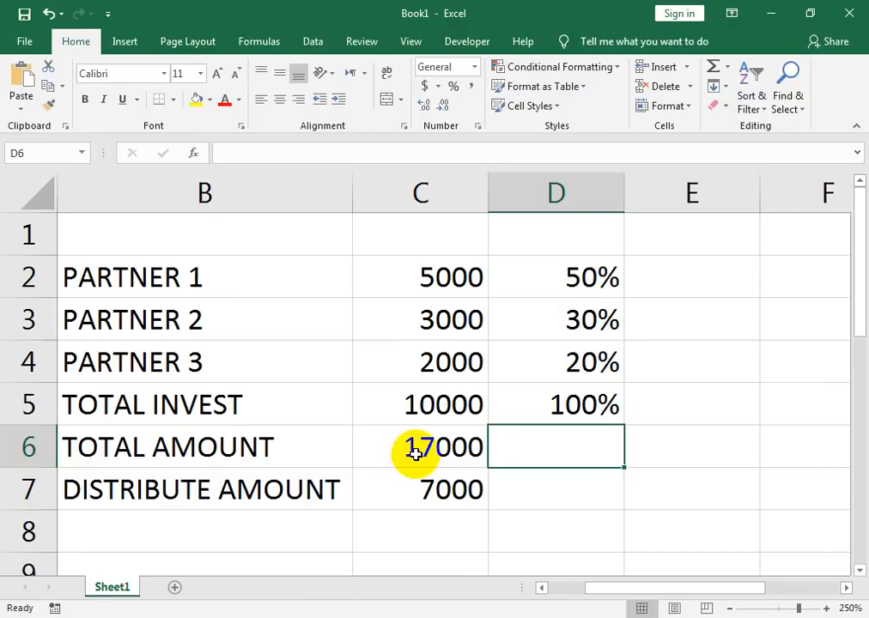
Enter a formula in E2 that multiplies the distribute amount by Partner 1's percentage, =C7*D2.
{"action": "left_click", "coordinate": [642, 287]}
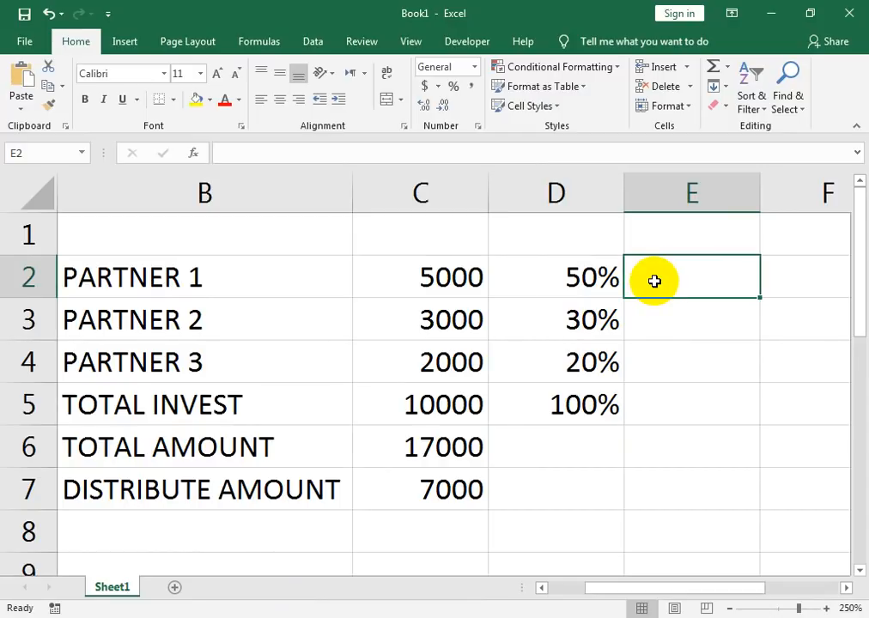
{"action": "type", "text": "="}
{"action": "key", "text": "Left"}
{"action": "key", "text": "Left"}
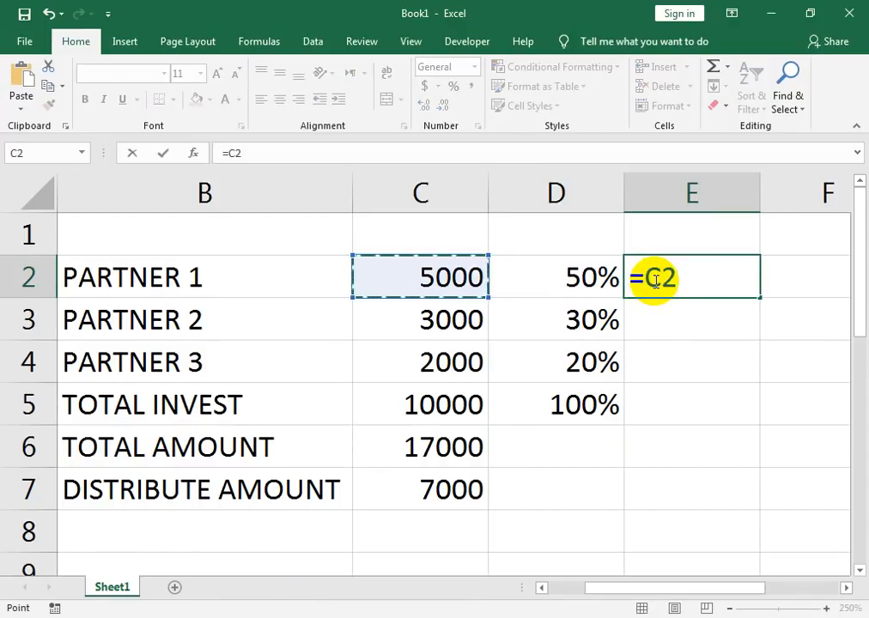
{"action": "key", "text": "Down"}
{"action": "key", "text": "Down"}
{"action": "key", "text": "Down"}
{"action": "key", "text": "Down"}
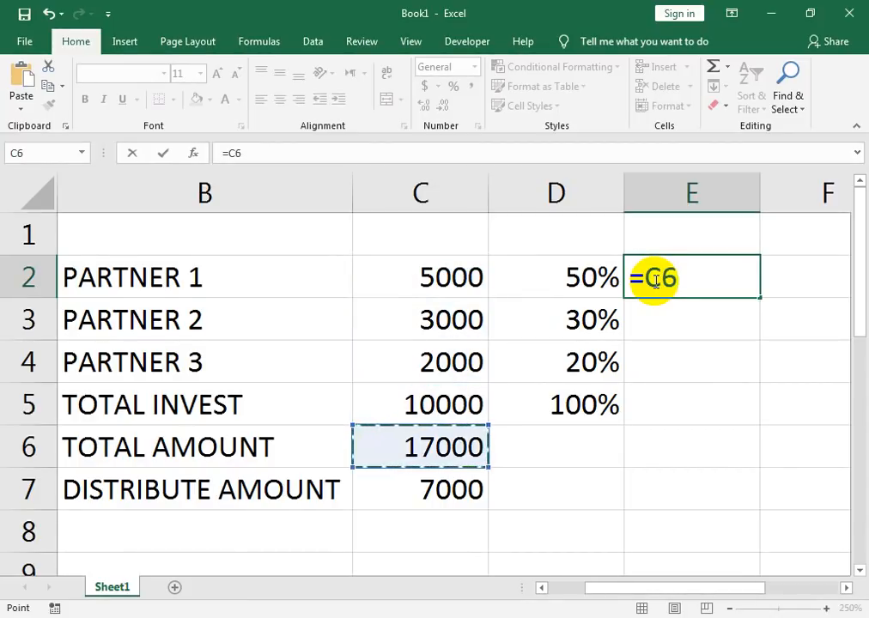
{"action": "key", "text": "Down"}
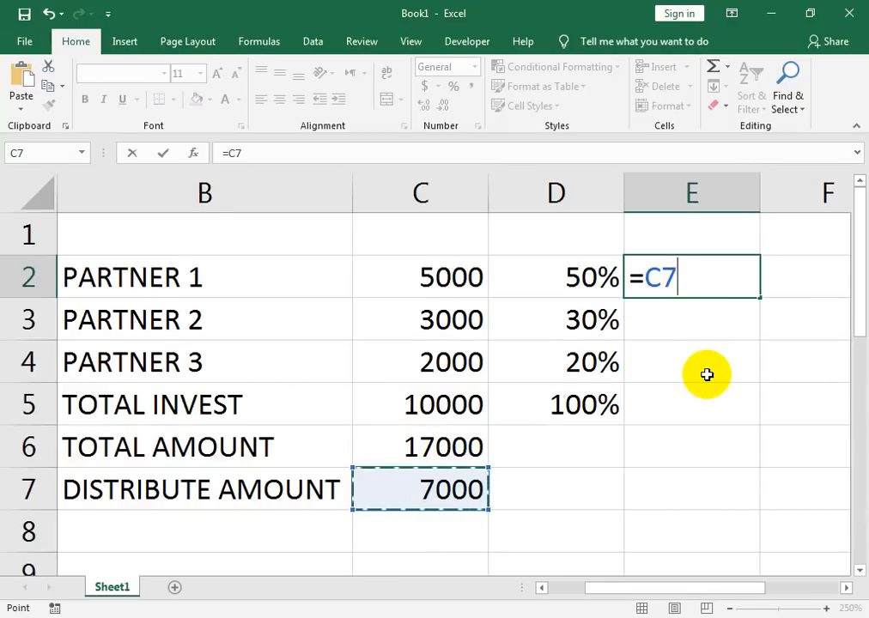
{"action": "type", "text": "*"}
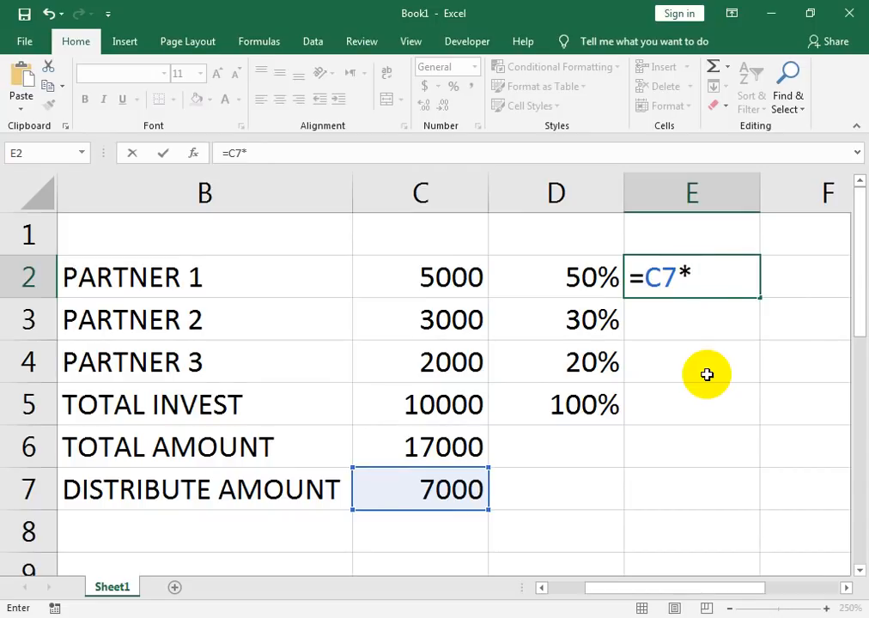
{"action": "key", "text": "Left"}
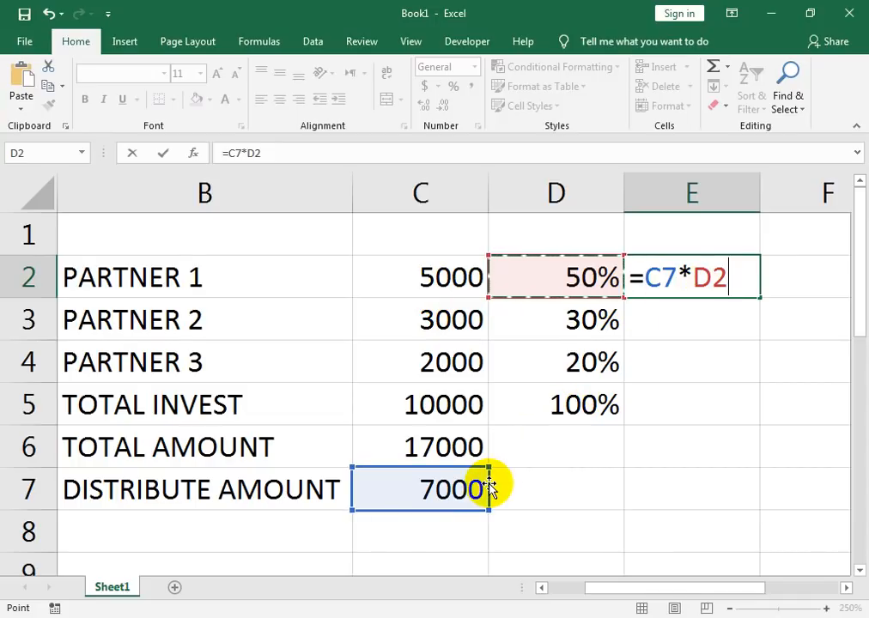
Make the distribute amount reference in the E2 formula absolute, giving =$C$7*D2, and commit it.
{"action": "left_click", "coordinate": [661, 274]}
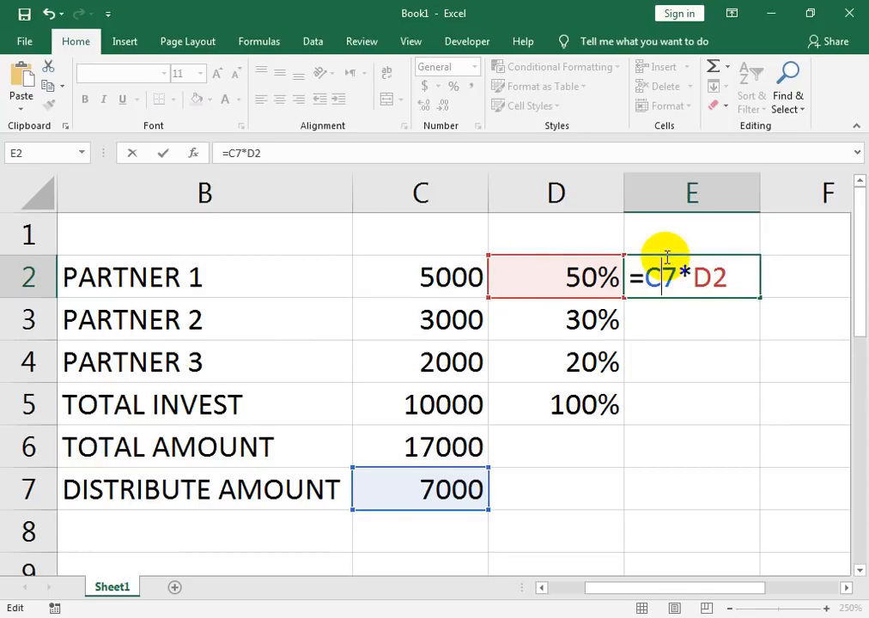
{"action": "key", "text": "F4"}
{"action": "key", "text": "Return"}
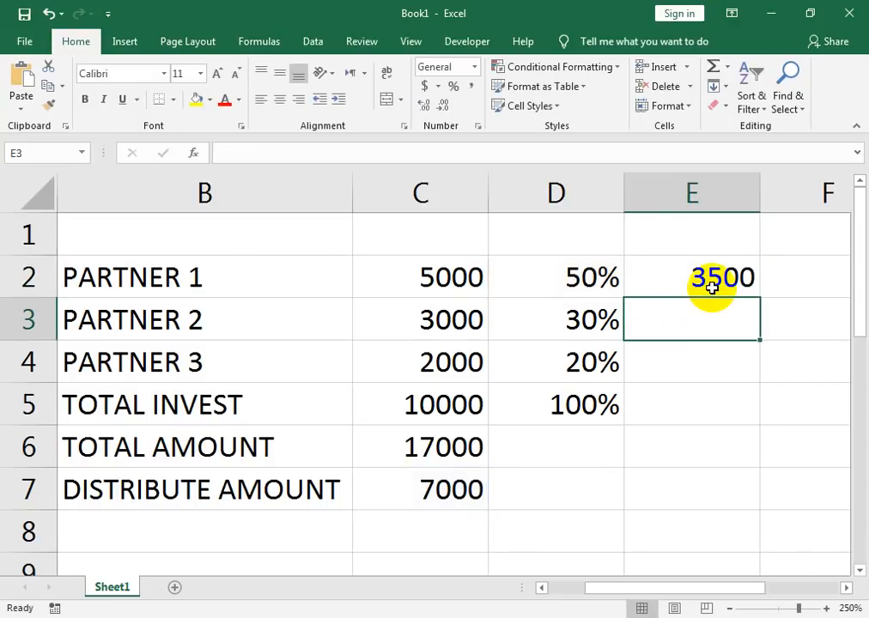
Copy the profit share formula from E2 down to E4 for Partners 2 and 3.
{"action": "left_click", "coordinate": [712, 286]}
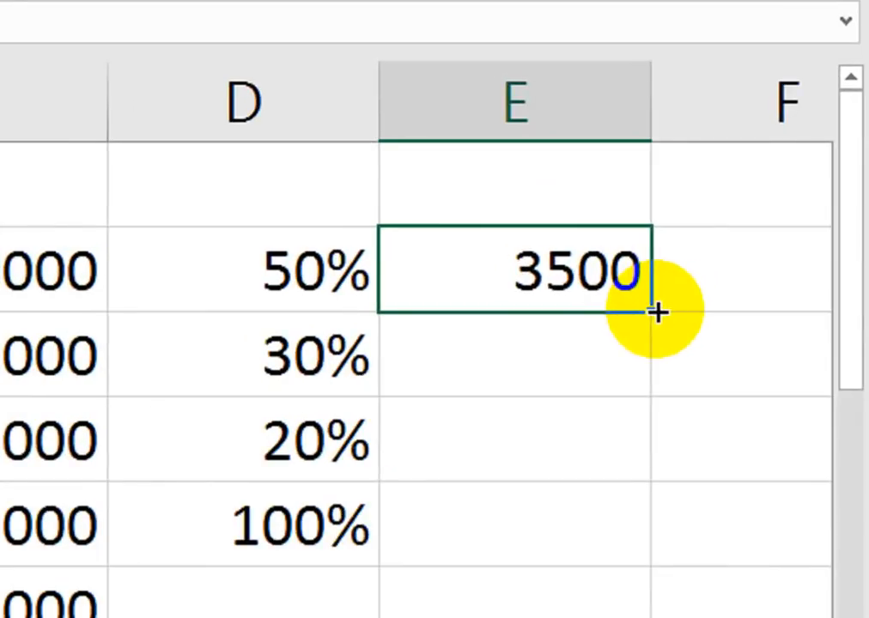
{"action": "left_click_drag", "start_coordinate": [657, 312], "coordinate": [654, 460]}
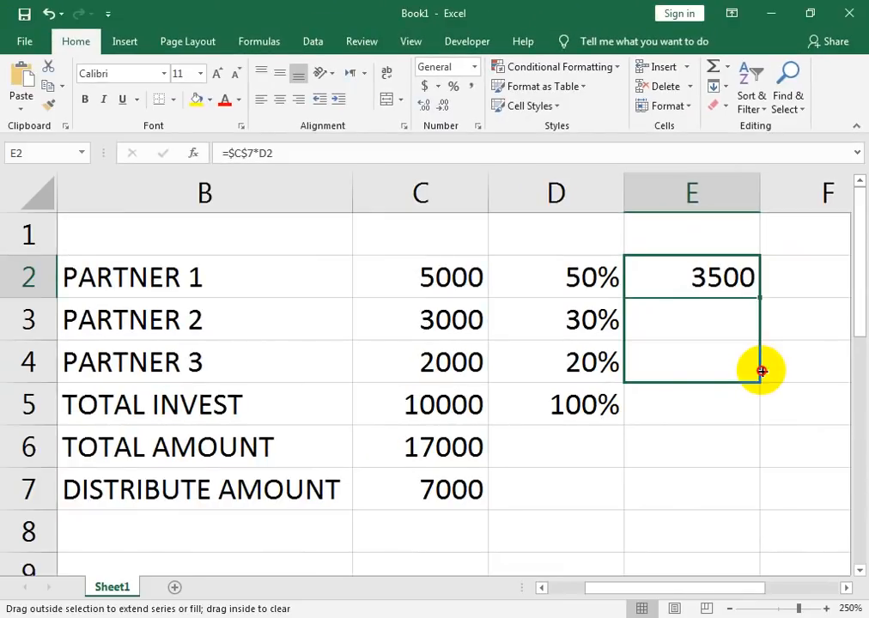
{"action": "left_click_drag", "start_coordinate": [761, 371], "coordinate": [764, 368]}
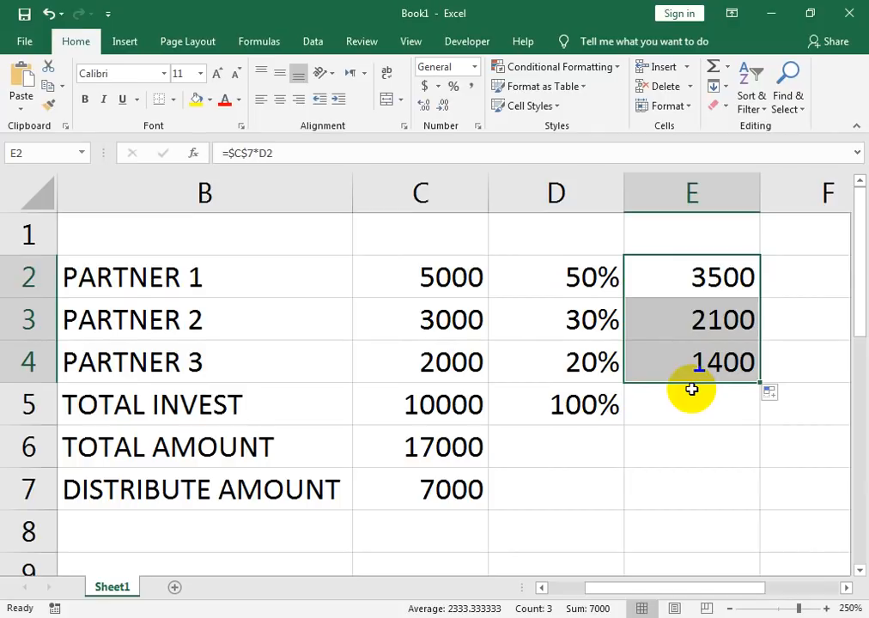
Total the partners' distributed amounts in E5 with =SUM(E2:E4).
{"action": "left_click", "coordinate": [712, 390]}
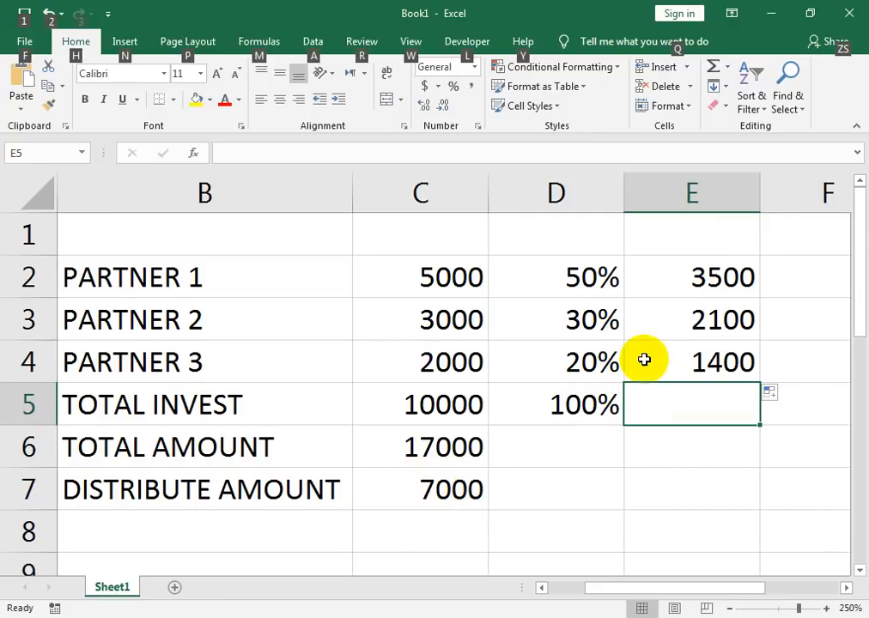
{"action": "key", "text": "alt"}
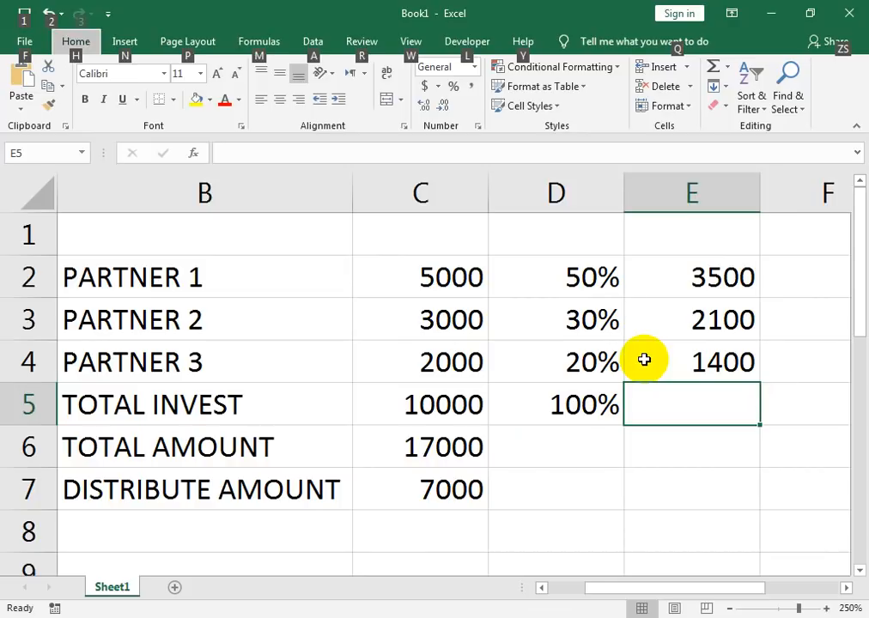
{"action": "key", "text": "alt"}
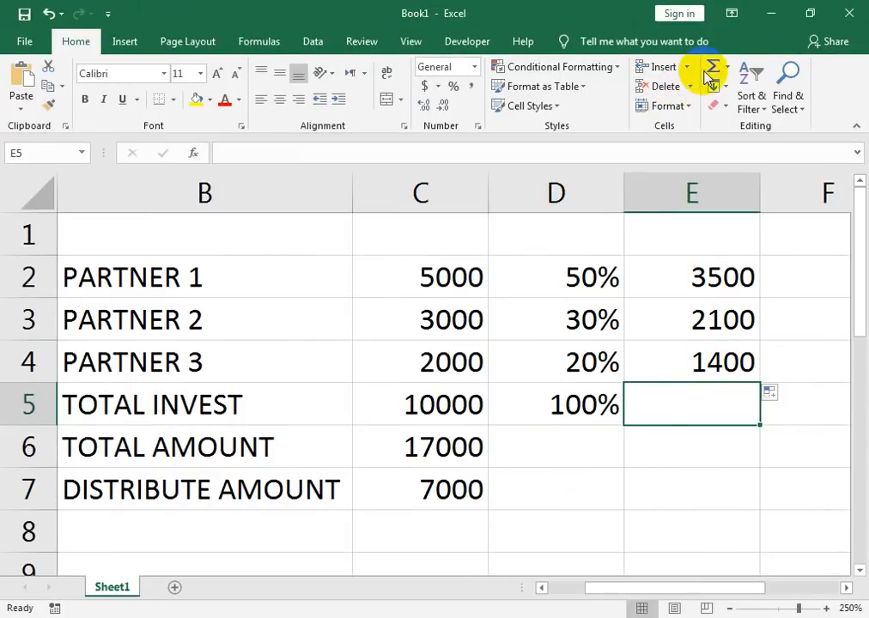
{"action": "left_click", "coordinate": [709, 69]}
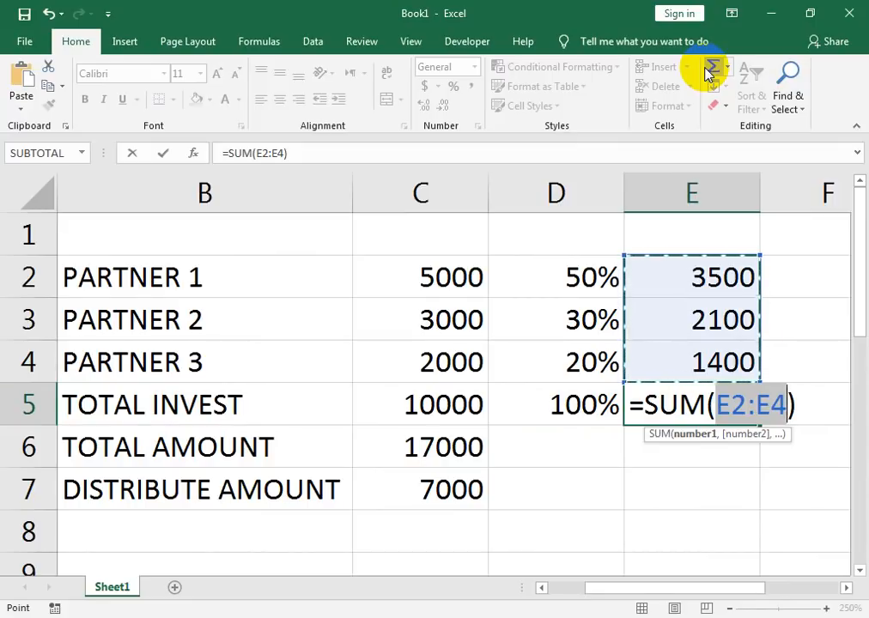
{"action": "key", "text": "Return"}
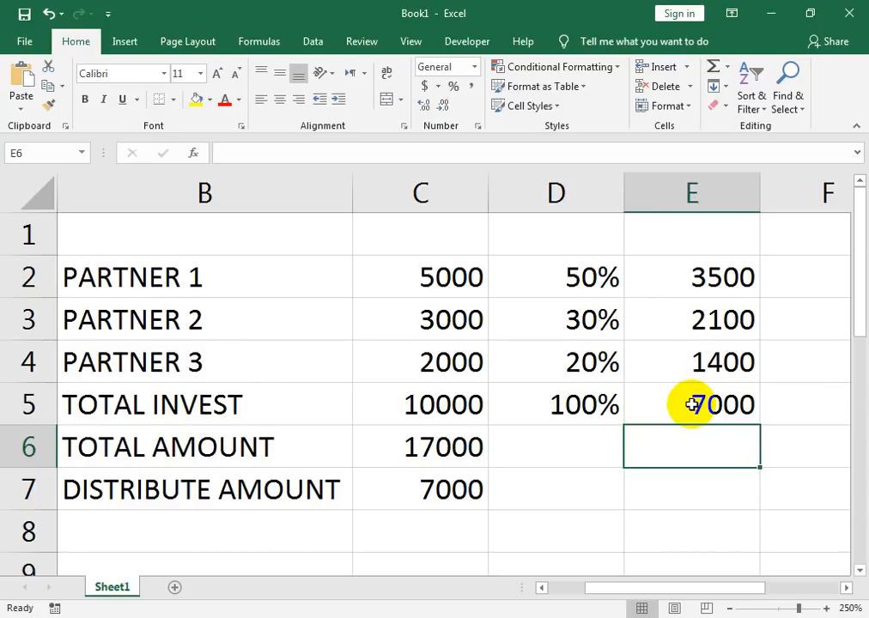
Set the investments of Partner 2 in C3 and Partner 3 in C4 to 5000 each.
{"action": "left_click", "coordinate": [403, 280]}
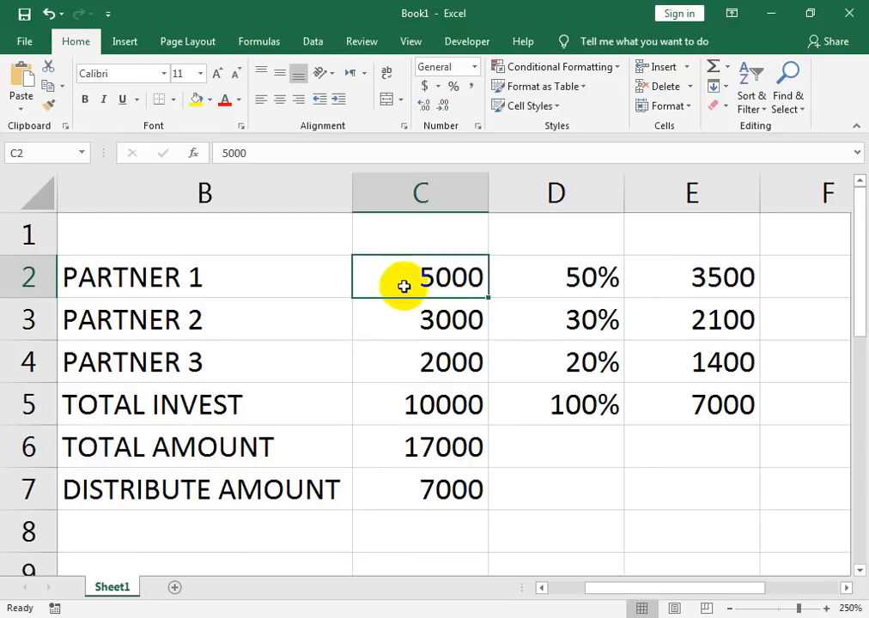
{"action": "left_click", "coordinate": [429, 317]}
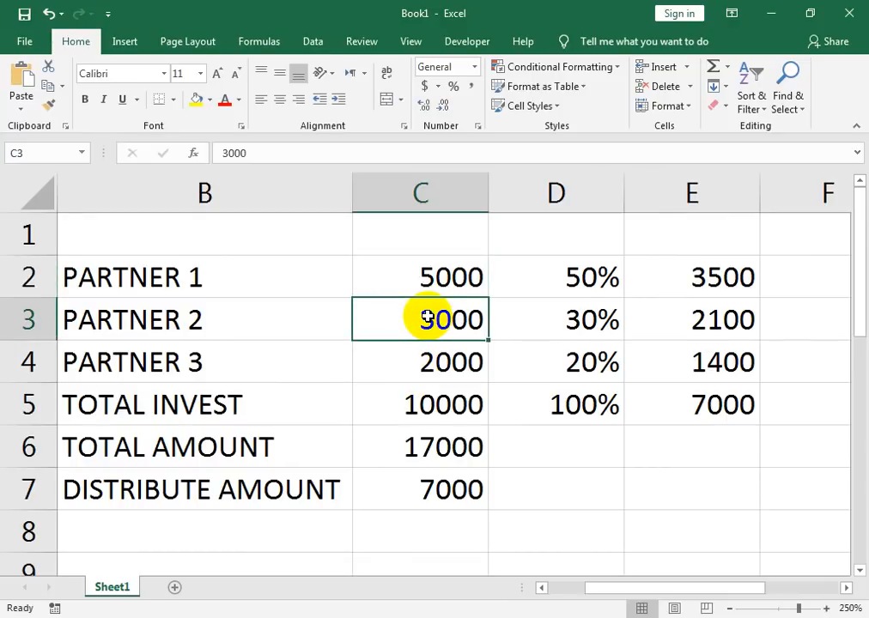
{"action": "type", "text": "5000"}
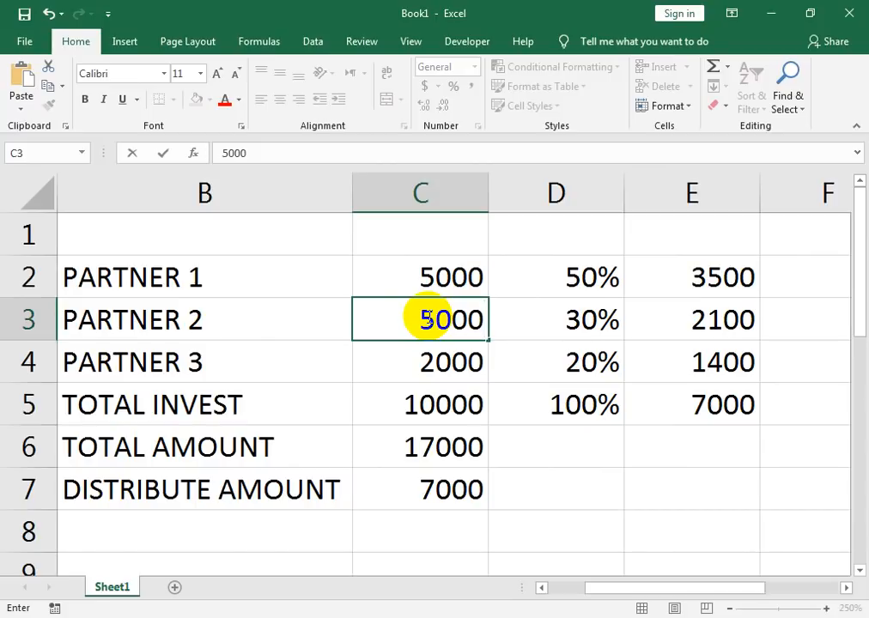
{"action": "key", "text": "Return"}
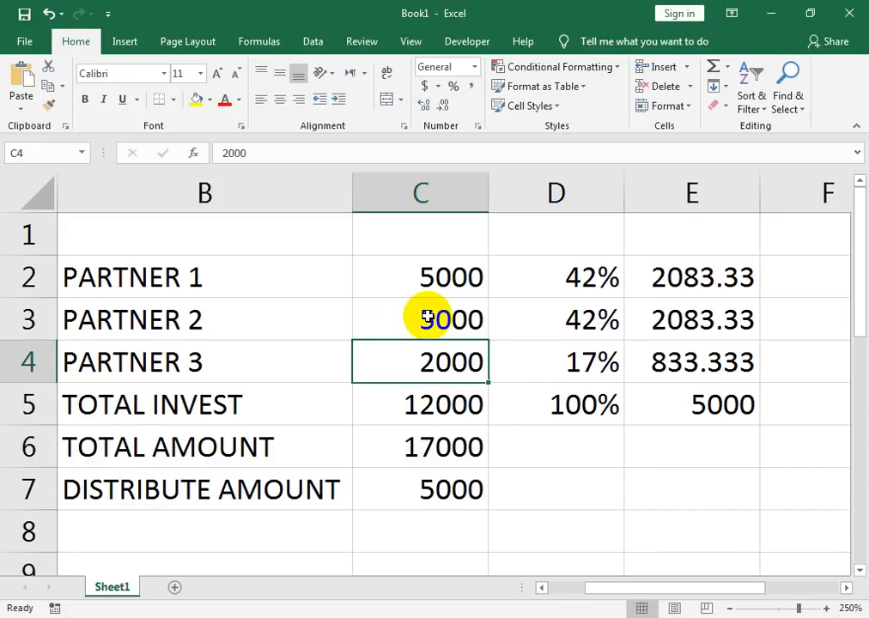
{"action": "type", "text": "5"}
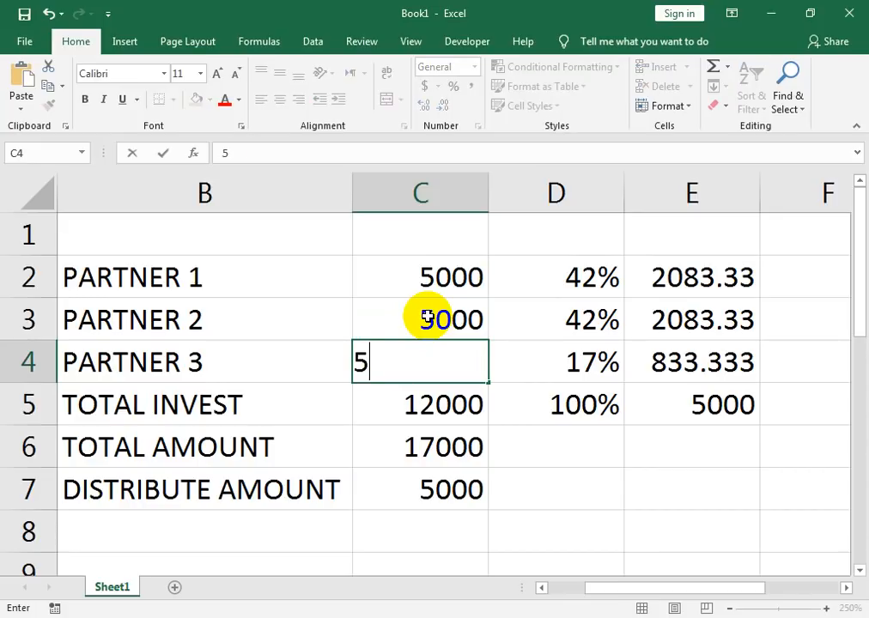
{"action": "type", "text": "000"}
{"action": "key", "text": "Return"}
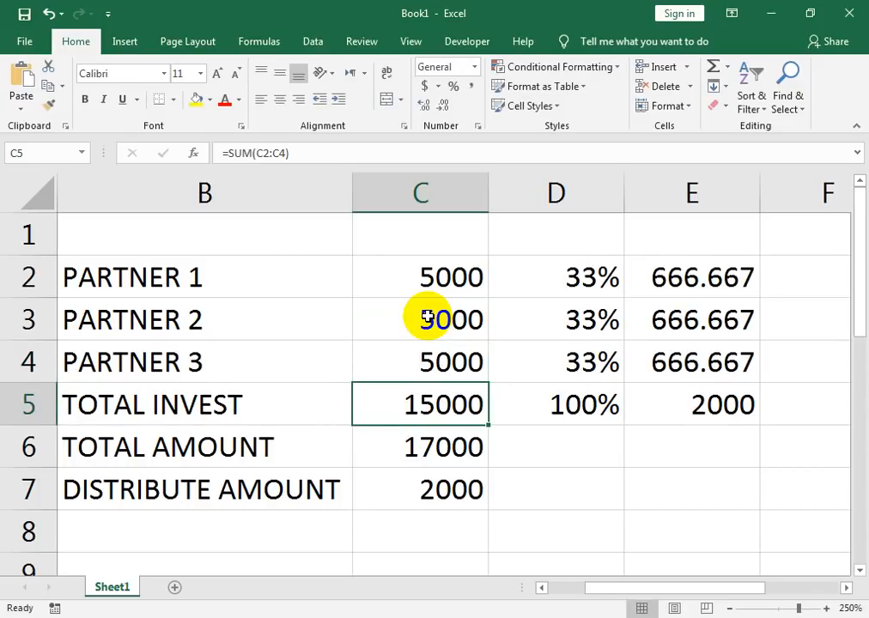
Set the total amount in C6 to 25000.
{"action": "key", "text": "Right"}
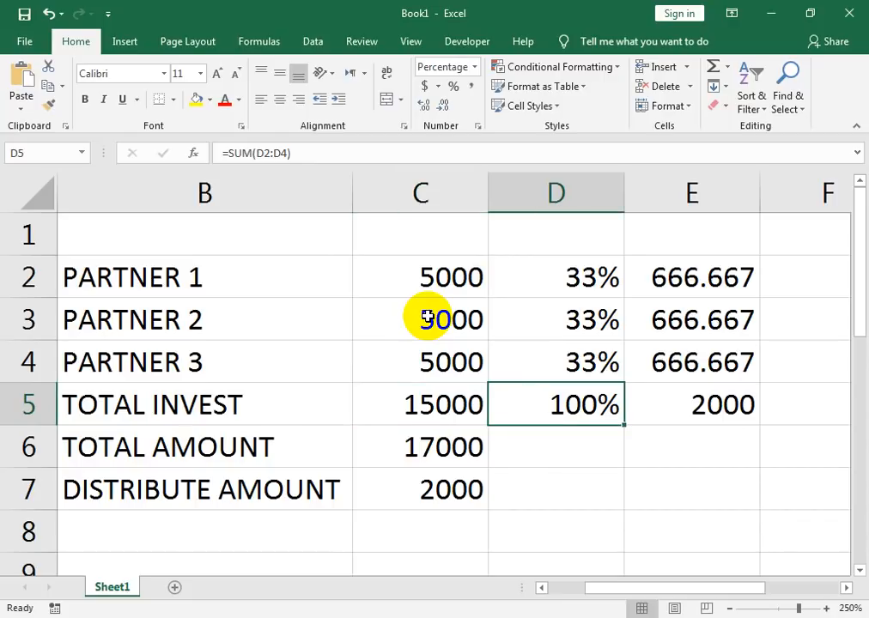
{"action": "key", "text": "Right"}
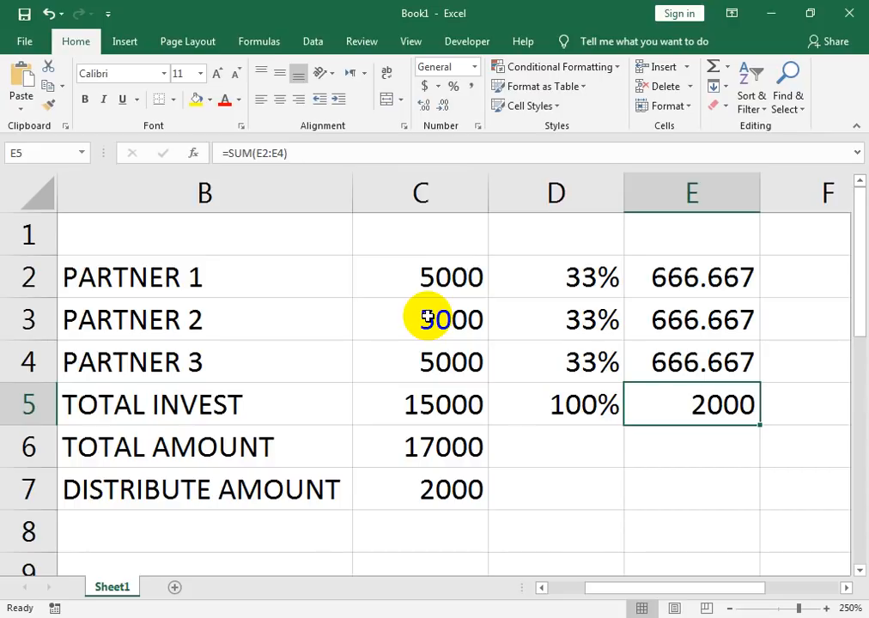
{"action": "key", "text": "Left"}
{"action": "key", "text": "Left"}
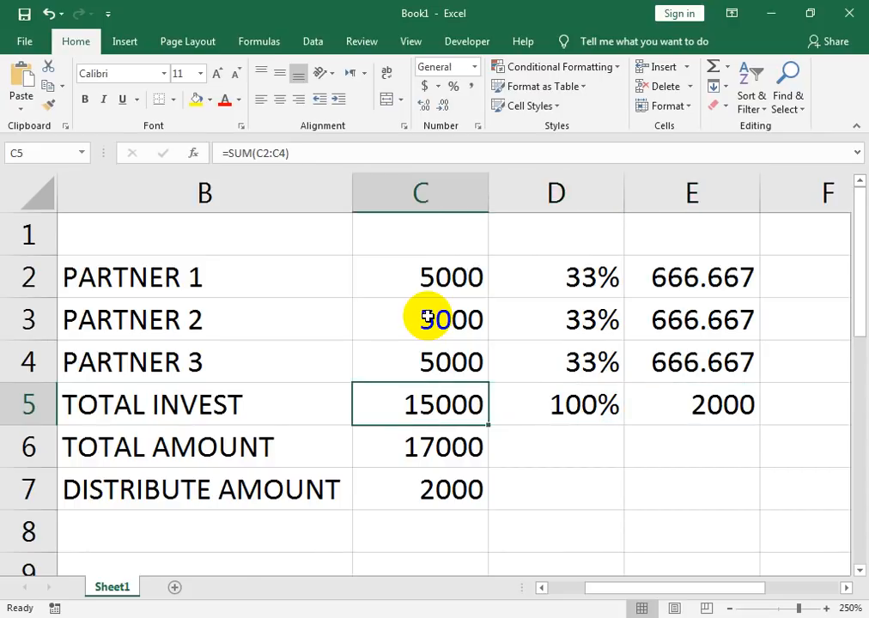
{"action": "key", "text": "Down"}
{"action": "key", "text": "Left"}
{"action": "key", "text": "Right"}
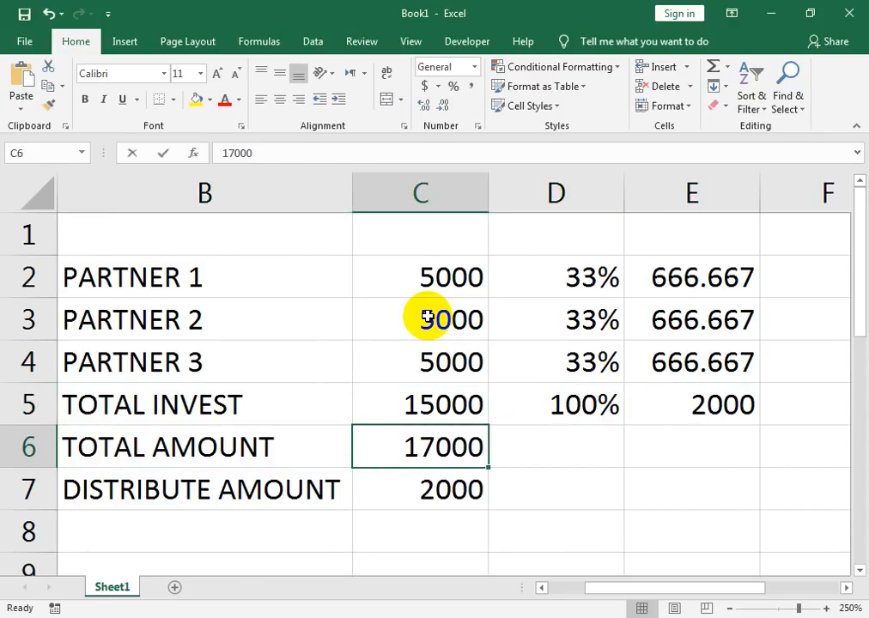
{"action": "key", "text": "F2"}
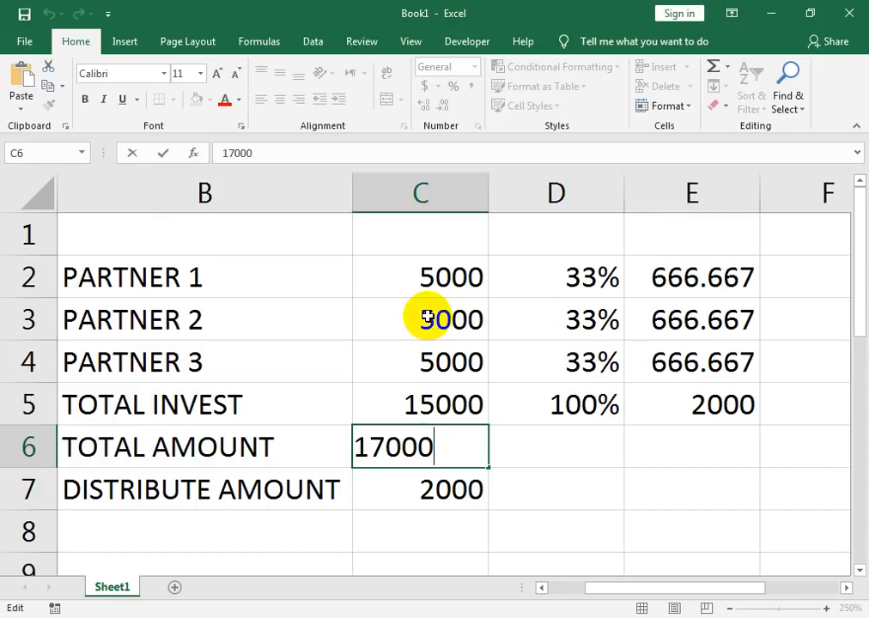
{"action": "key", "text": "Return"}
{"action": "key", "text": "Up"}
{"action": "type", "text": "25000"}
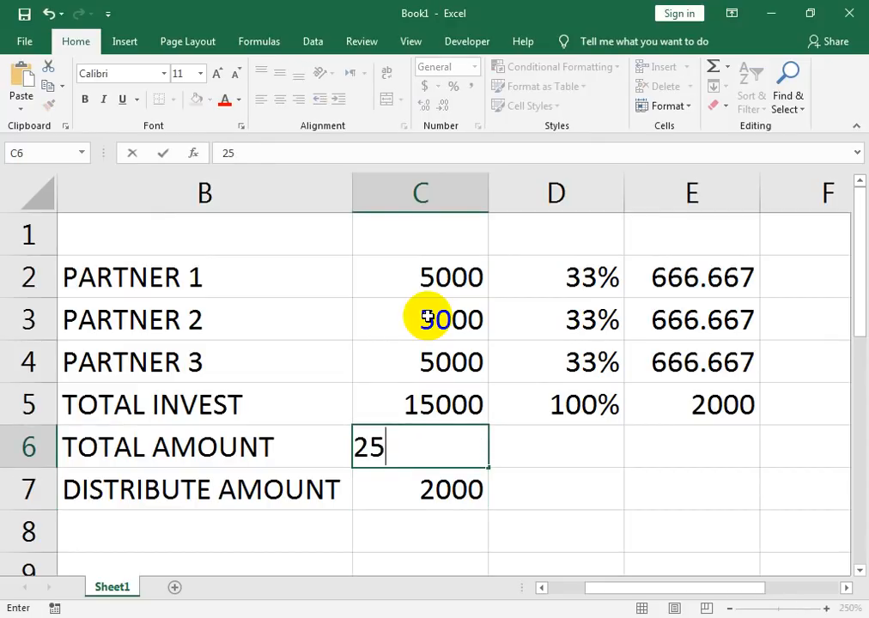
{"action": "key", "text": "Return"}
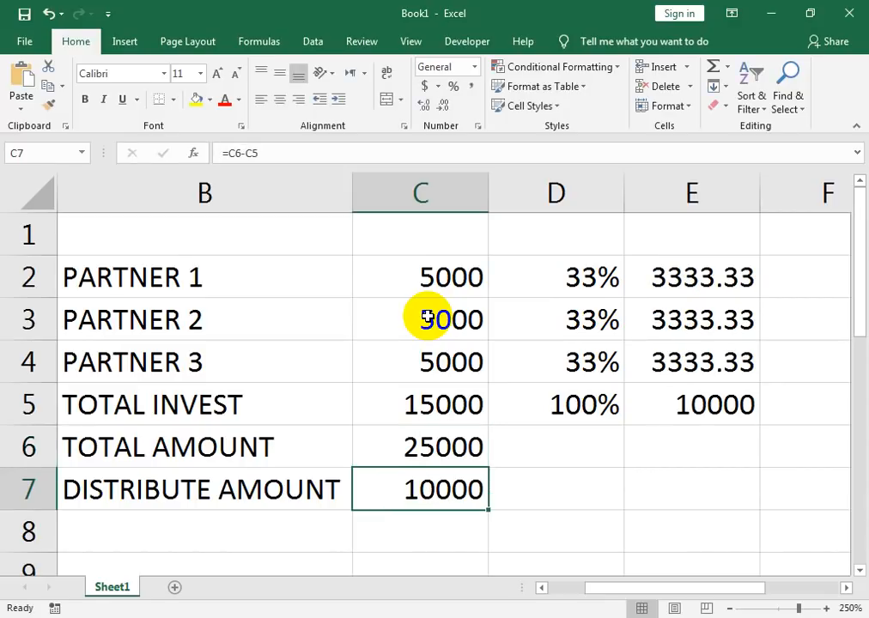
Inspect the distribute amount formula in C7 and the cells it refers to, leaving the formula as it is.
{"action": "double_click", "coordinate": [450, 498]}
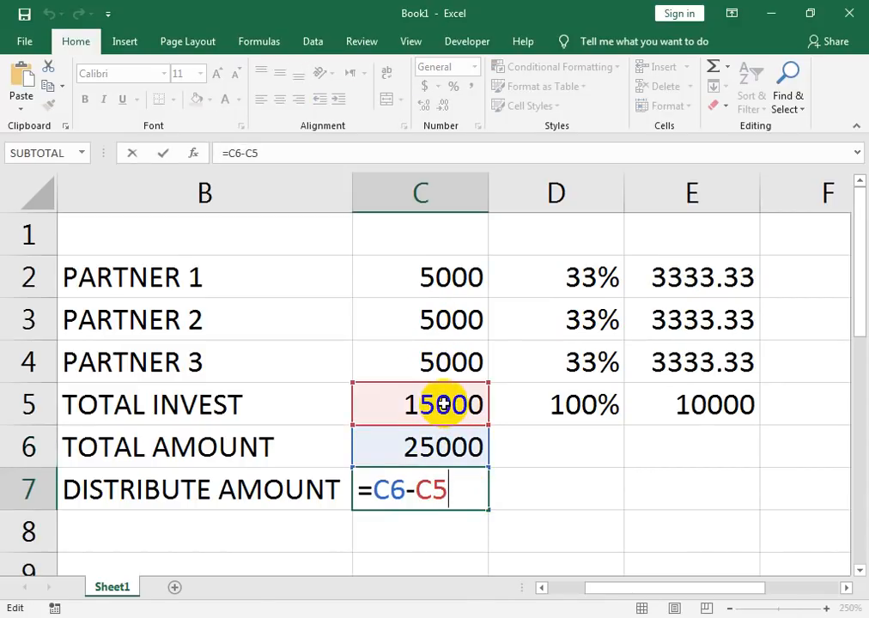
{"action": "key", "text": "Return"}
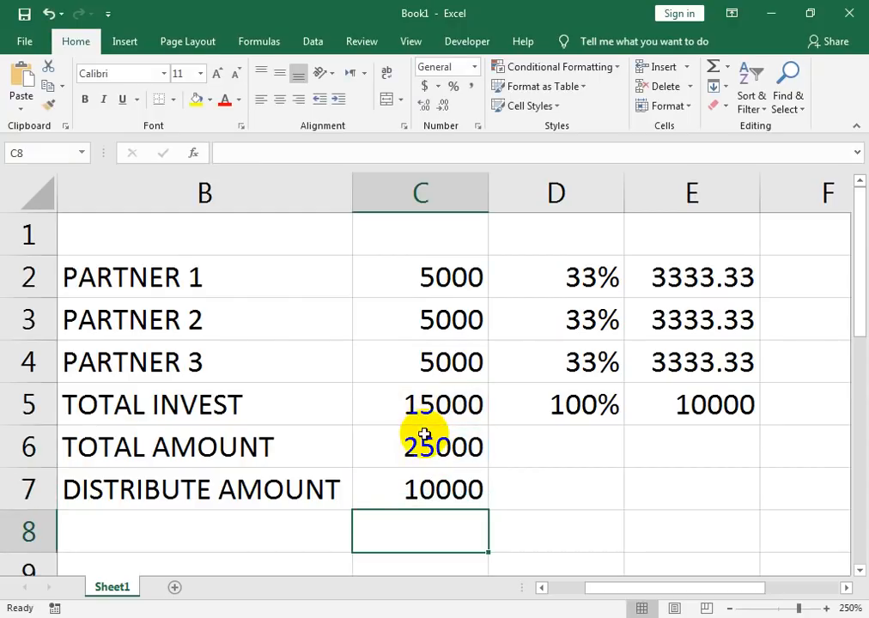
{"action": "double_click", "coordinate": [430, 488]}
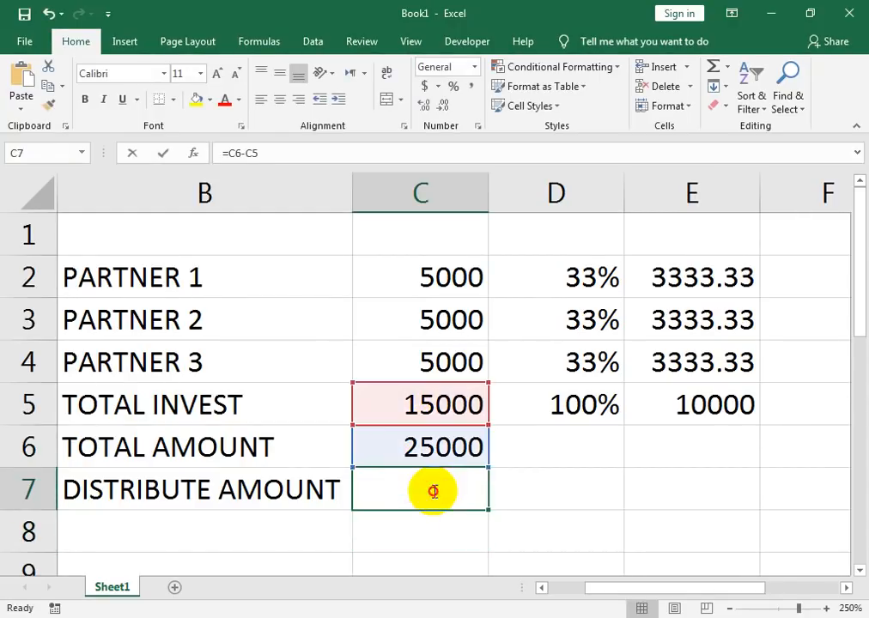
{"action": "key", "text": "Return"}
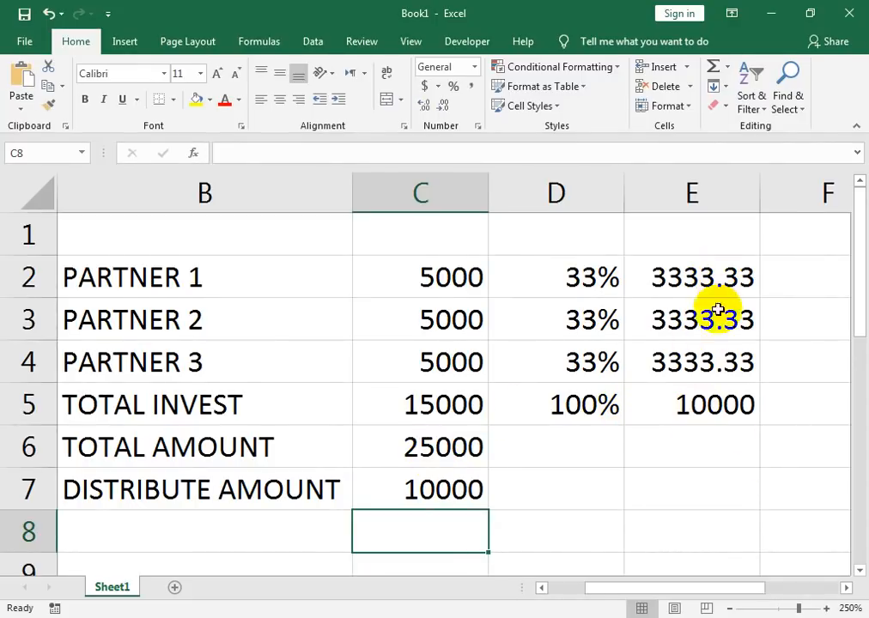
Set the investments of Partner 2 in C3 to 4000 and Partner 3 in C4 to 3000.
{"action": "left_click", "coordinate": [414, 321]}
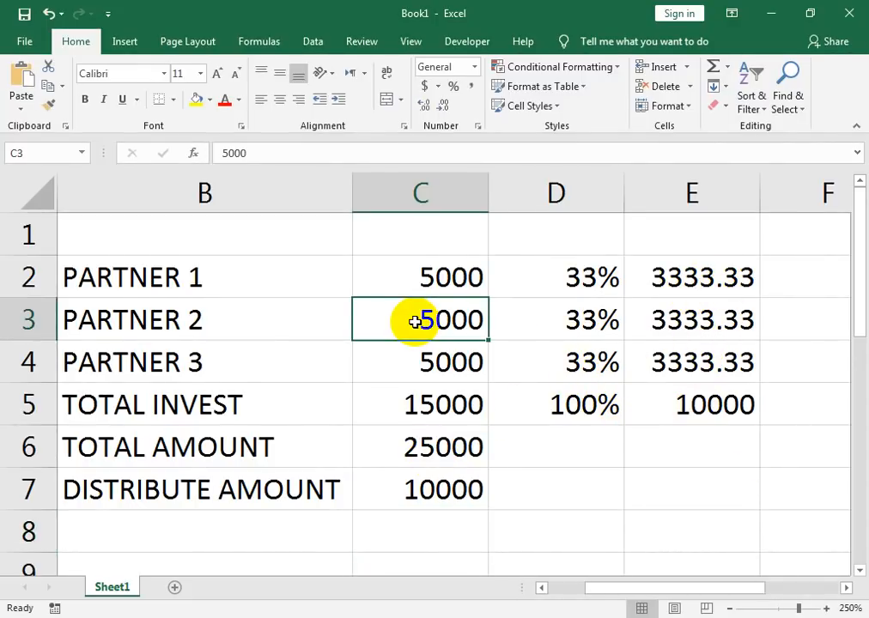
{"action": "type", "text": "4000"}
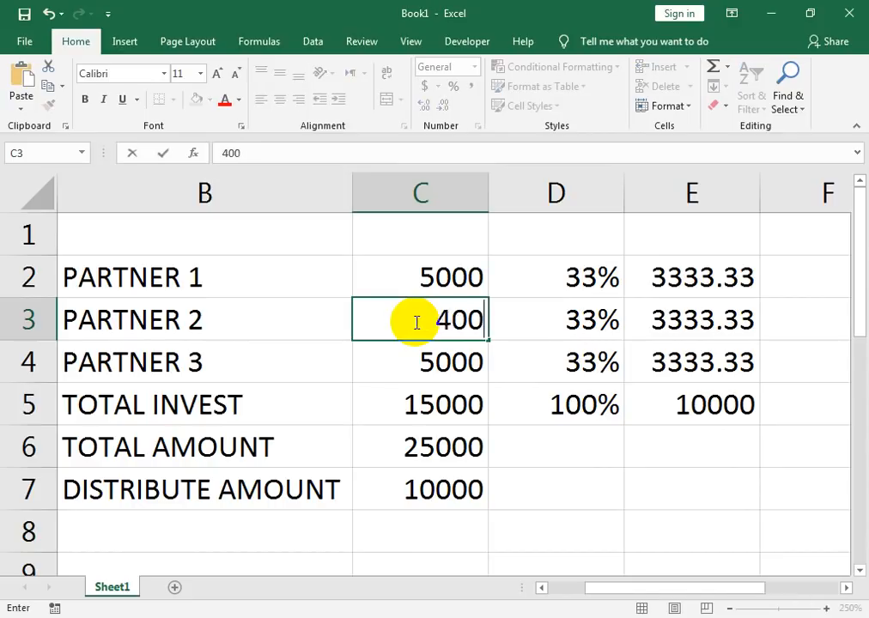
{"action": "key", "text": "Return"}
{"action": "type", "text": "3000"}
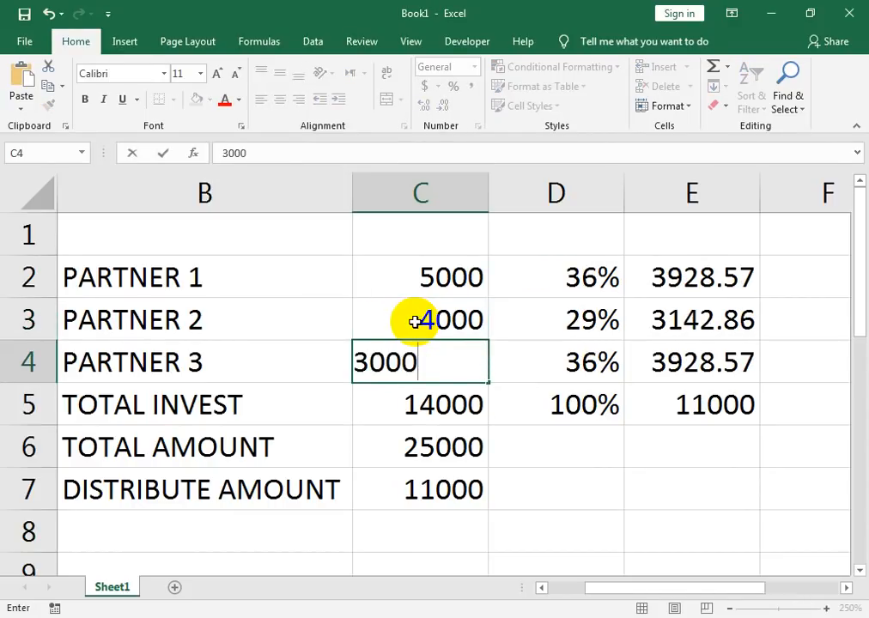
{"action": "key", "text": "Return"}
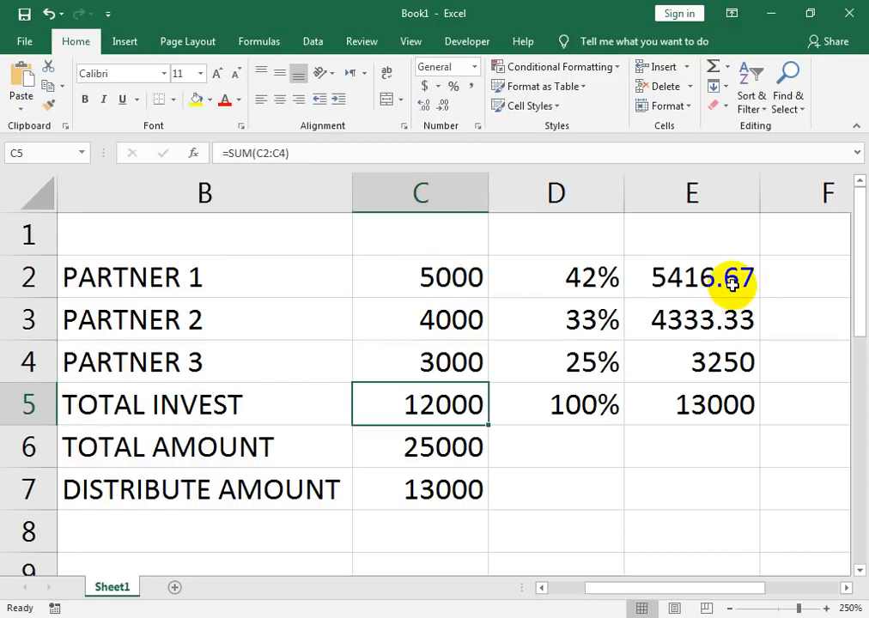
{"action": "left_click", "coordinate": [702, 459]}
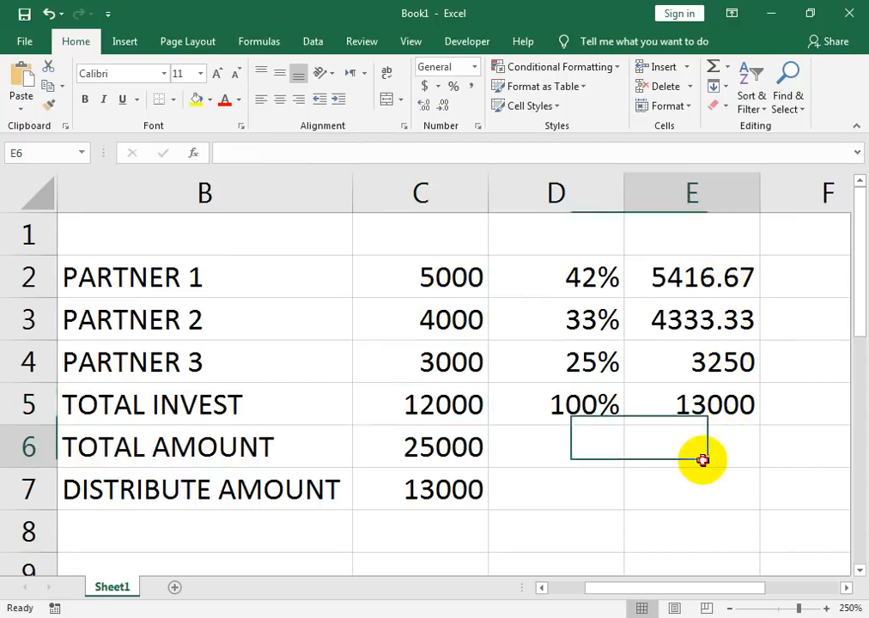
Apply all borders plus a thick outside border to the range B2:E6.
{"action": "left_click_drag", "start_coordinate": [165, 283], "coordinate": [729, 436]}
{"action": "left_click", "coordinate": [173, 99]}
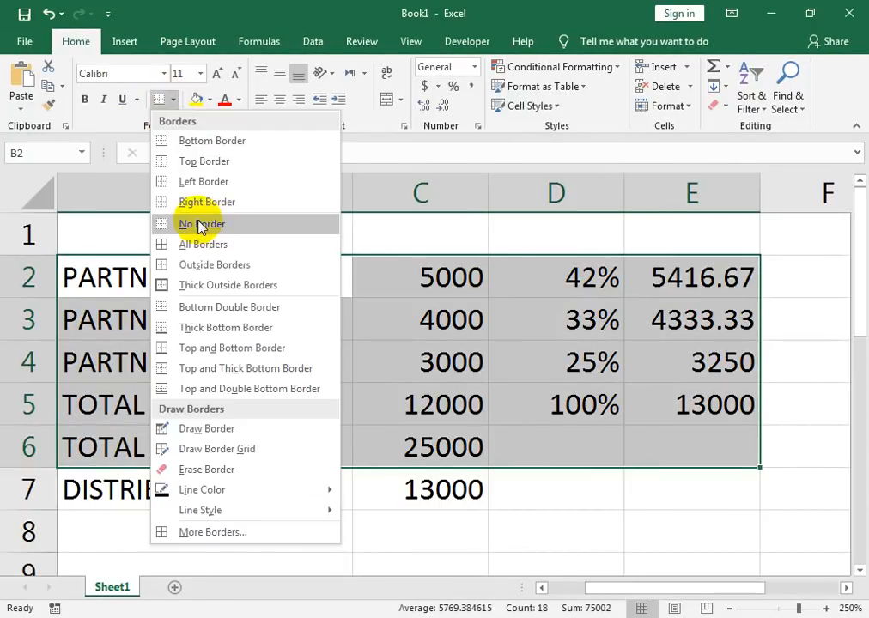
{"action": "left_click", "coordinate": [200, 246]}
{"action": "left_click", "coordinate": [202, 245]}
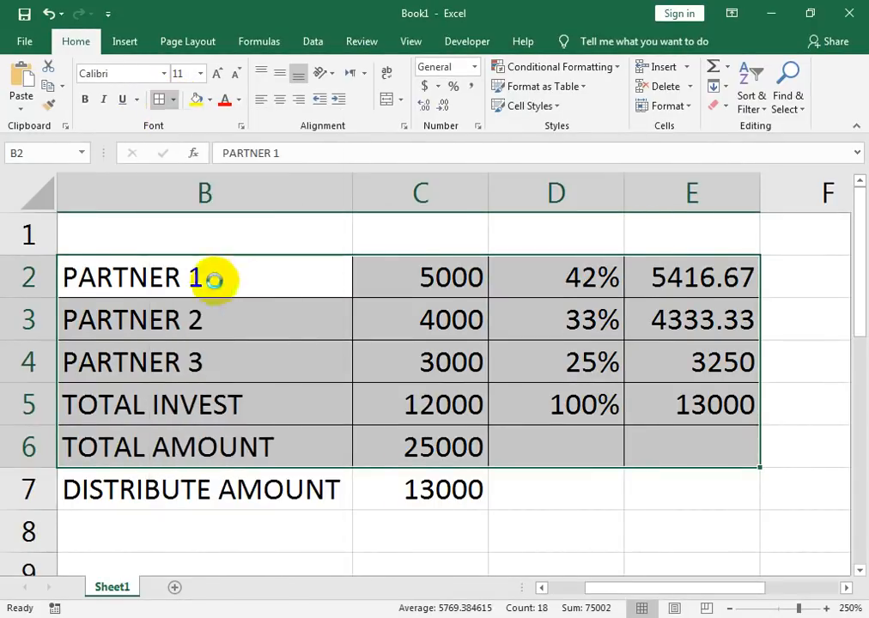
Give the distribute amount row B7:E7 a black fill and white text, and apply Comma Style to C7.
{"action": "left_click_drag", "start_coordinate": [301, 496], "coordinate": [759, 489]}
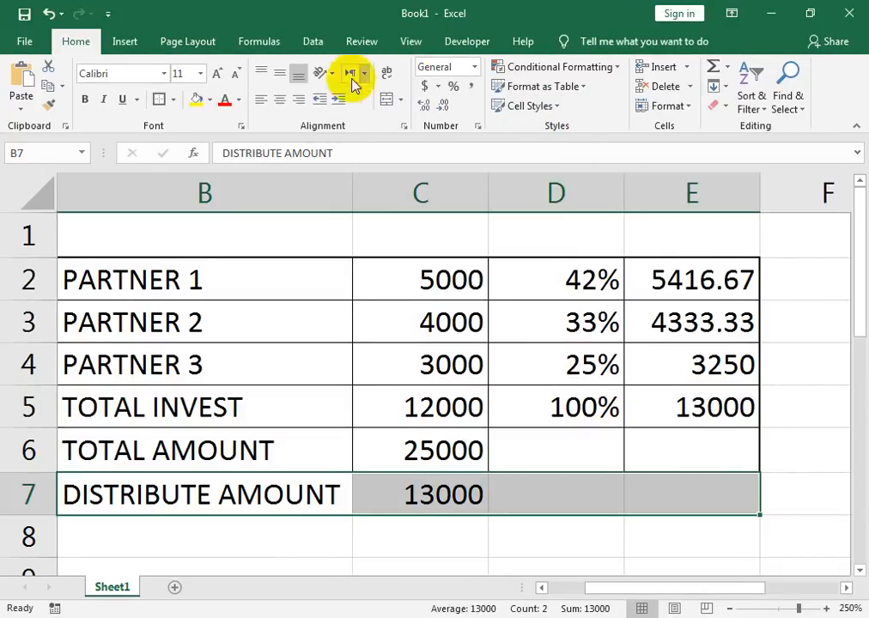
{"action": "left_click", "coordinate": [209, 100]}
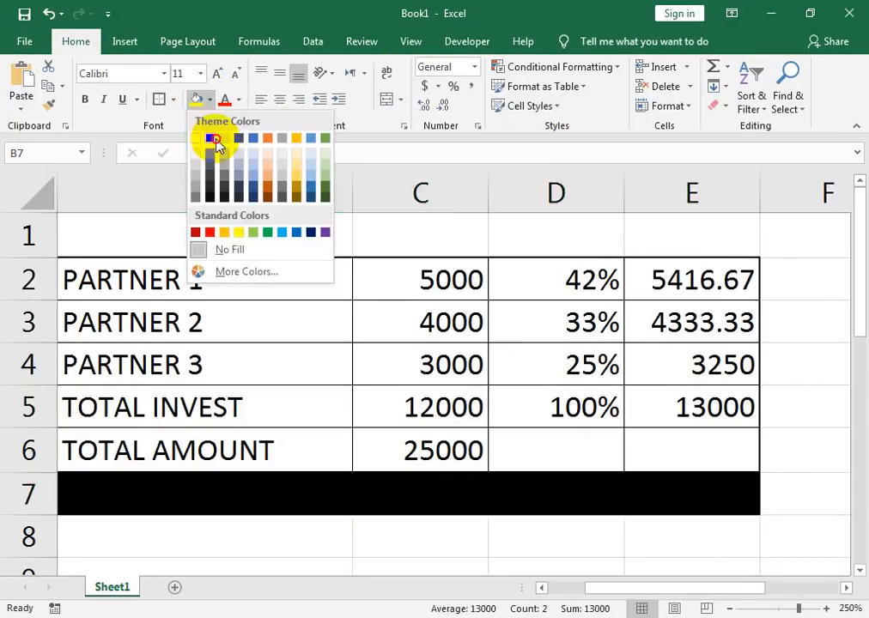
{"action": "left_click", "coordinate": [209, 138]}
{"action": "left_click", "coordinate": [237, 100]}
{"action": "left_click", "coordinate": [230, 158]}
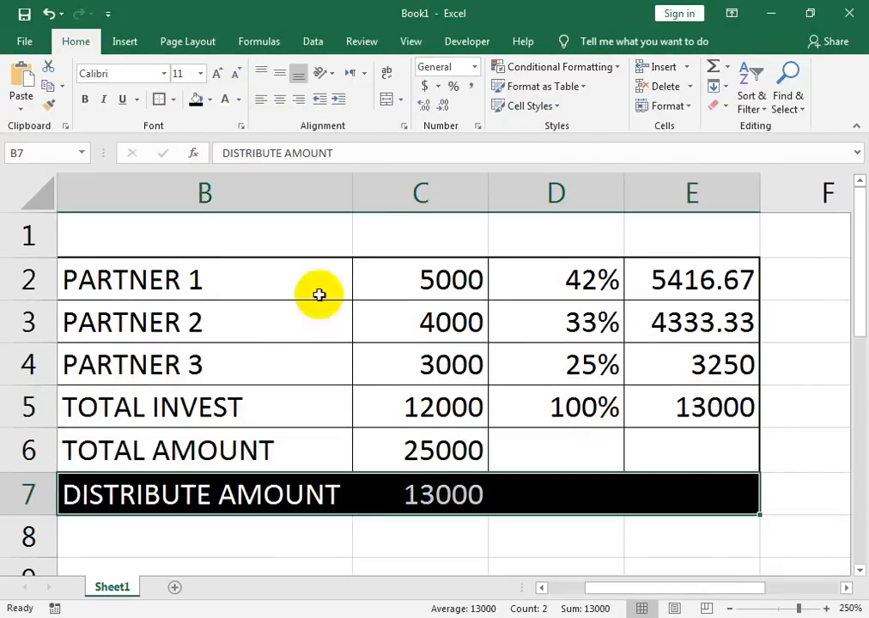
{"action": "left_click", "coordinate": [419, 498]}
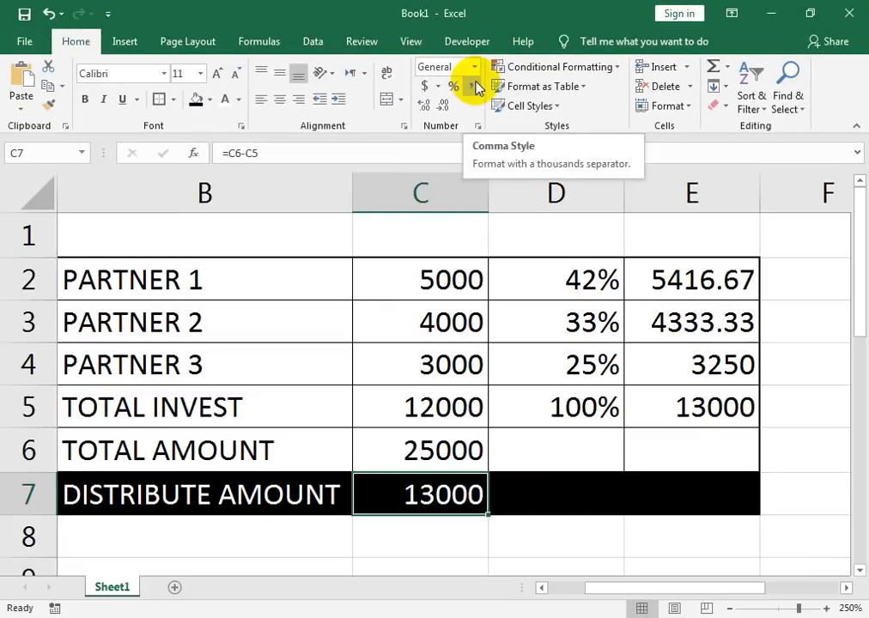
{"action": "left_click", "coordinate": [434, 175]}
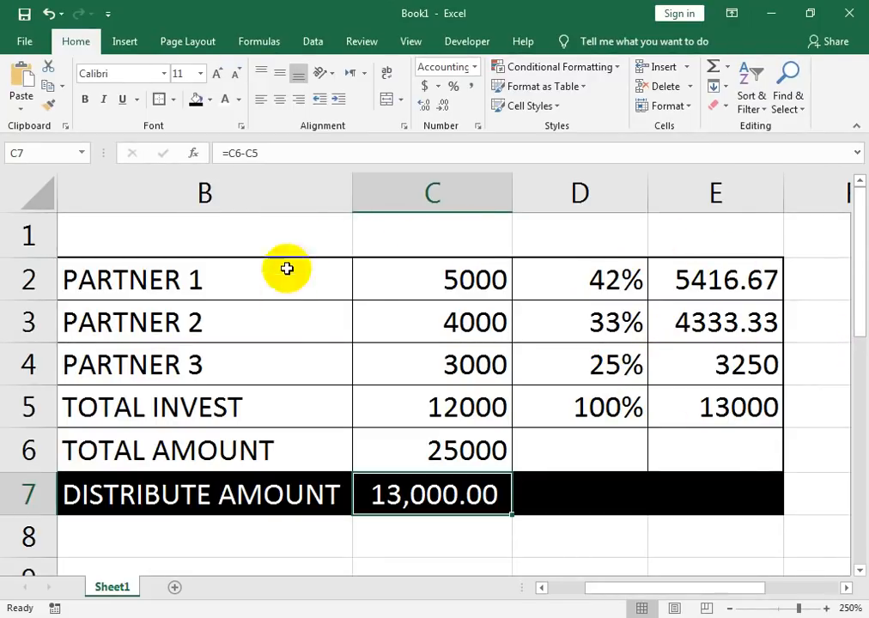
Enter the column headers NAME in B1 and AMOUNT in C1.
{"action": "left_click", "coordinate": [288, 217]}
{"action": "type", "text": "NAME"}
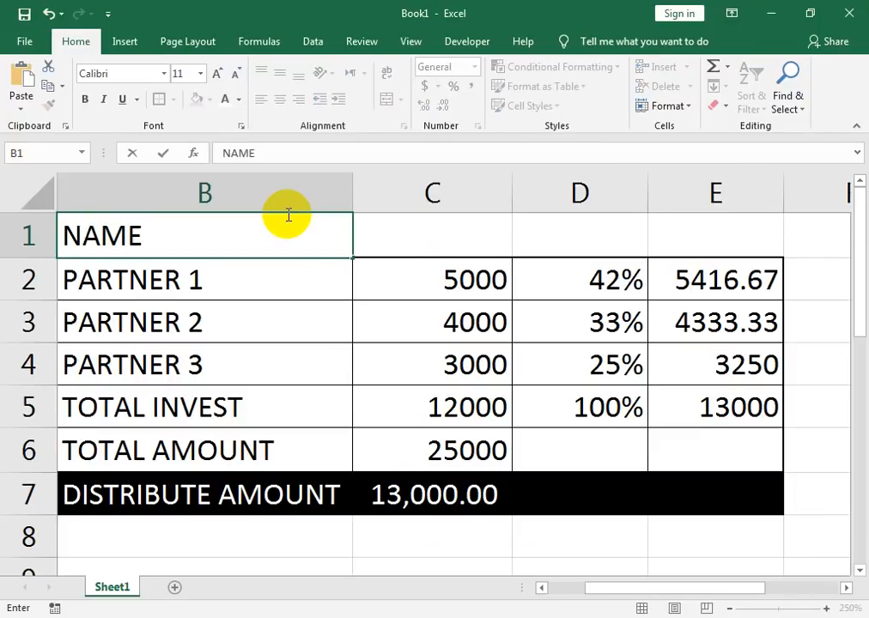
{"action": "key", "text": "Tab"}
{"action": "type", "text": "AMU"}
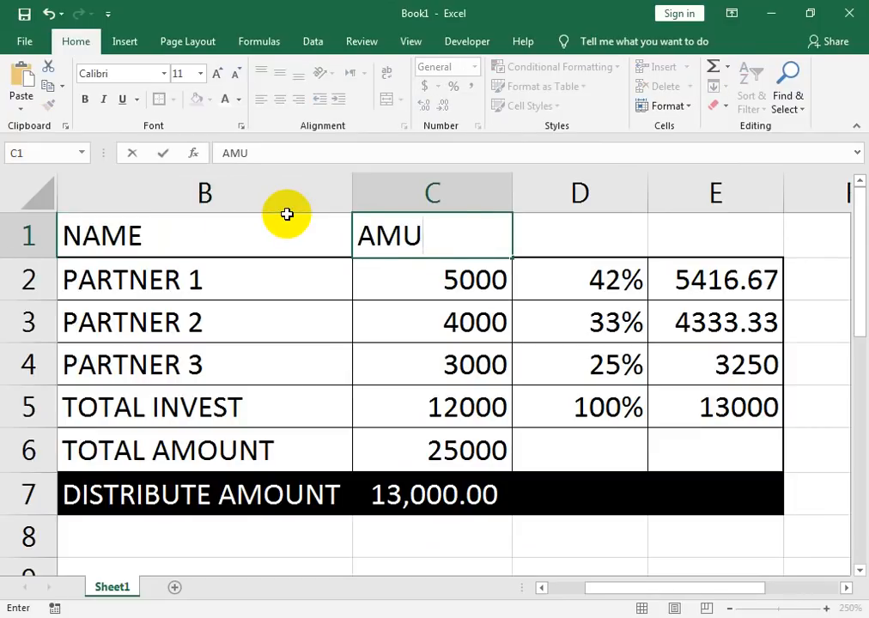
{"action": "type", "text": "NT"}
{"action": "key", "text": "Tab"}
{"action": "key", "text": "Left"}
{"action": "key", "text": "F2"}
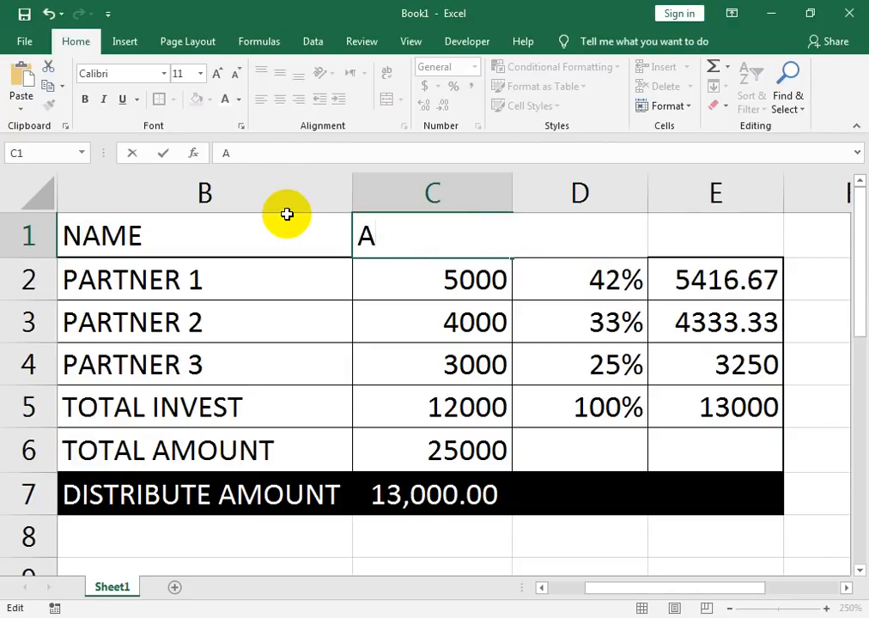
{"action": "key", "text": "Tab"}
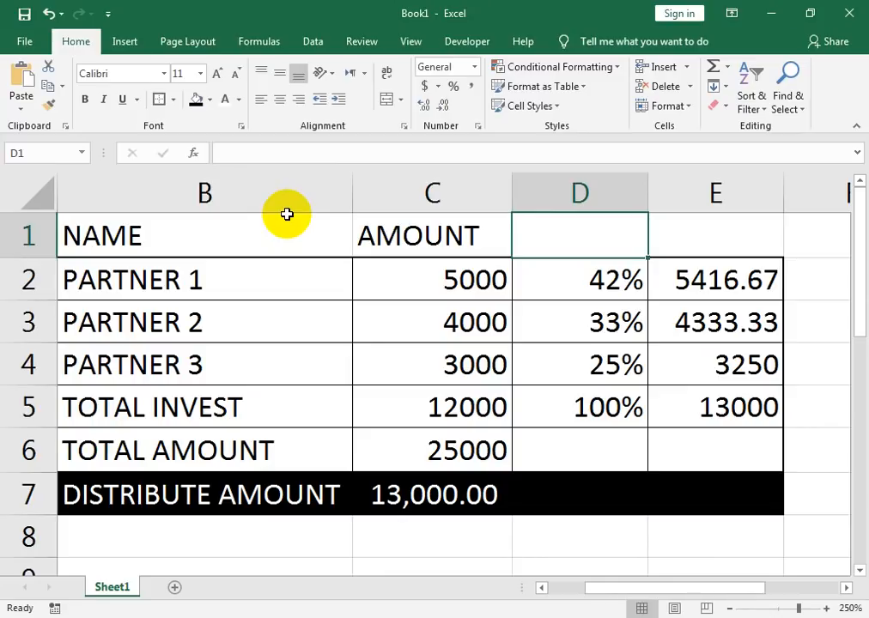
Enter the column headers PERCENT in D1 and DISTRIBUE AMOUNT in E1.
{"action": "type", "text": "PERCENT"}
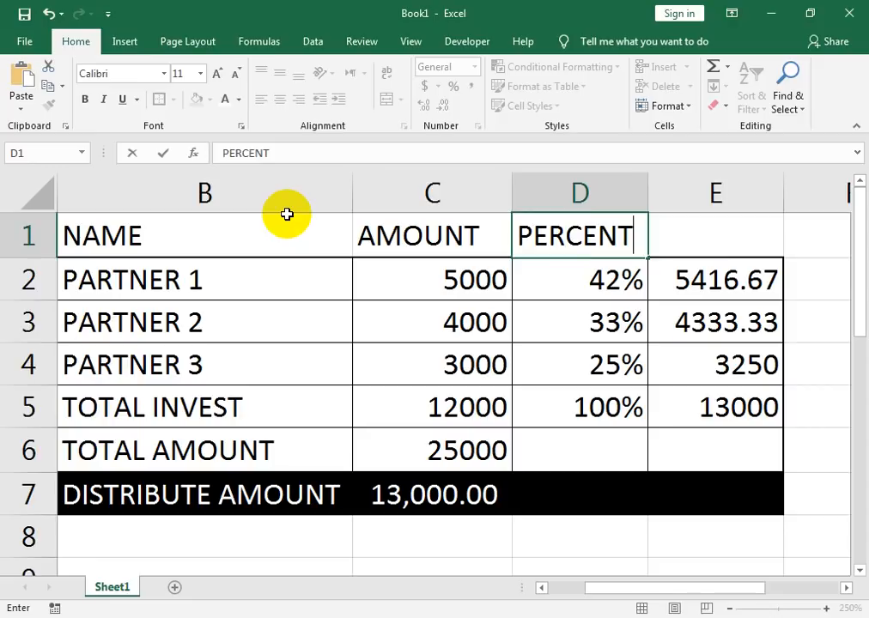
{"action": "key", "text": "Tab"}
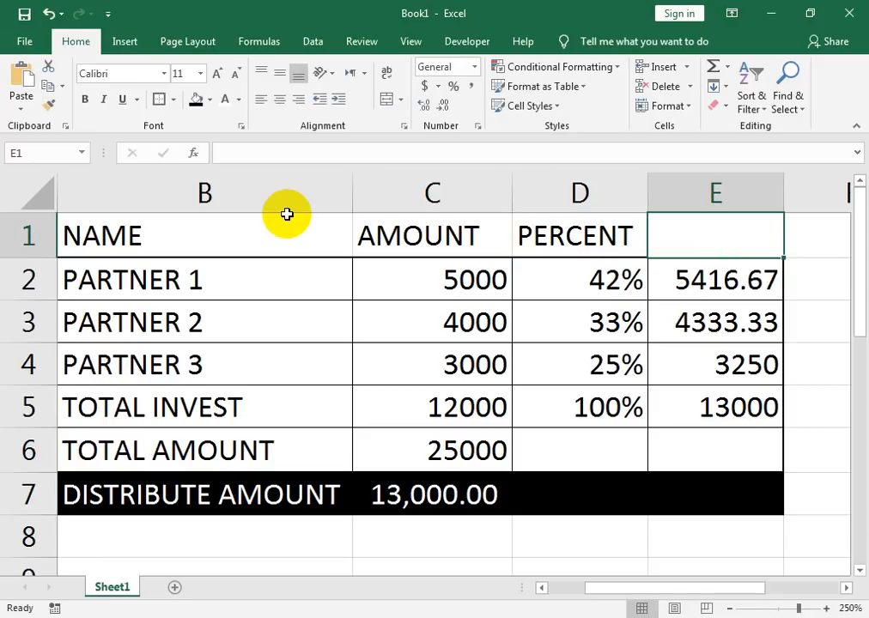
{"action": "type", "text": "DISTRIBUE"}
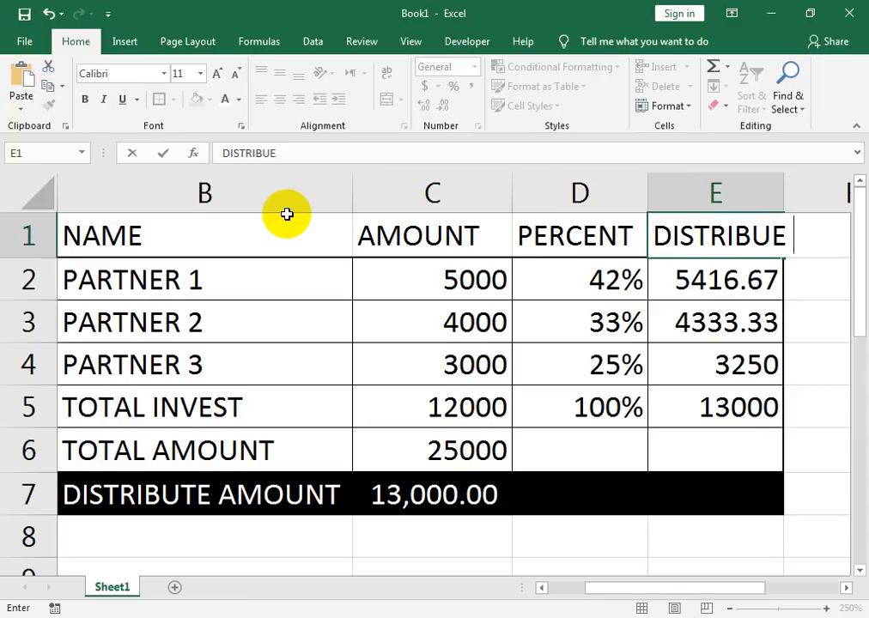
{"action": "type", "text": " AMOUNT"}
{"action": "key", "text": "Return"}
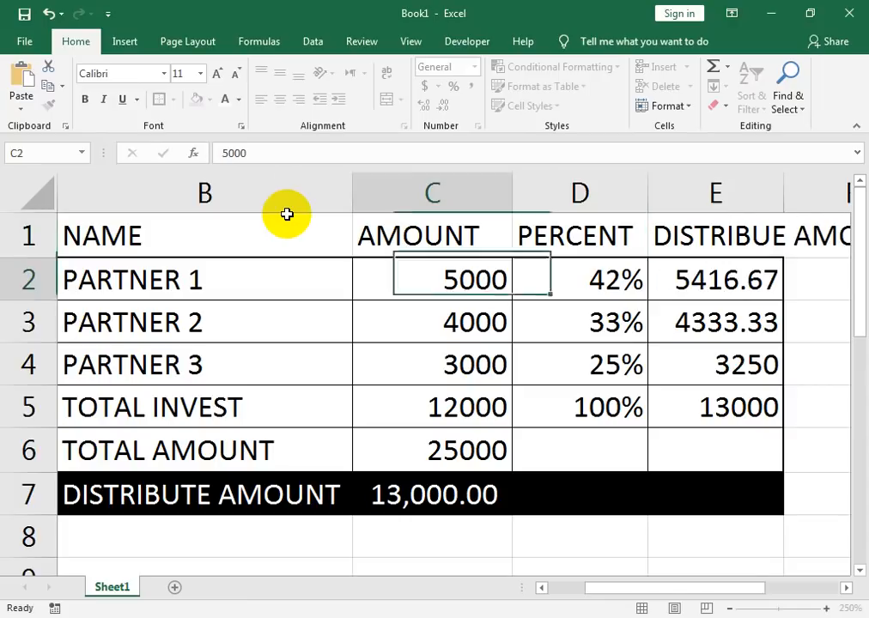
Wrap the text of the header in E1 and widen column E so the header fits on two lines.
{"action": "left_click", "coordinate": [683, 233]}
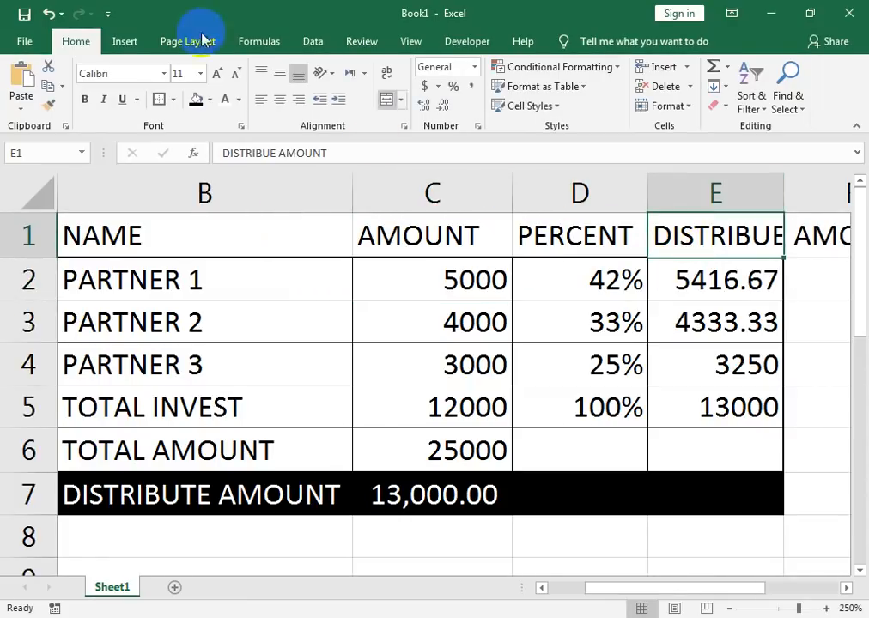
{"action": "left_click", "coordinate": [385, 75]}
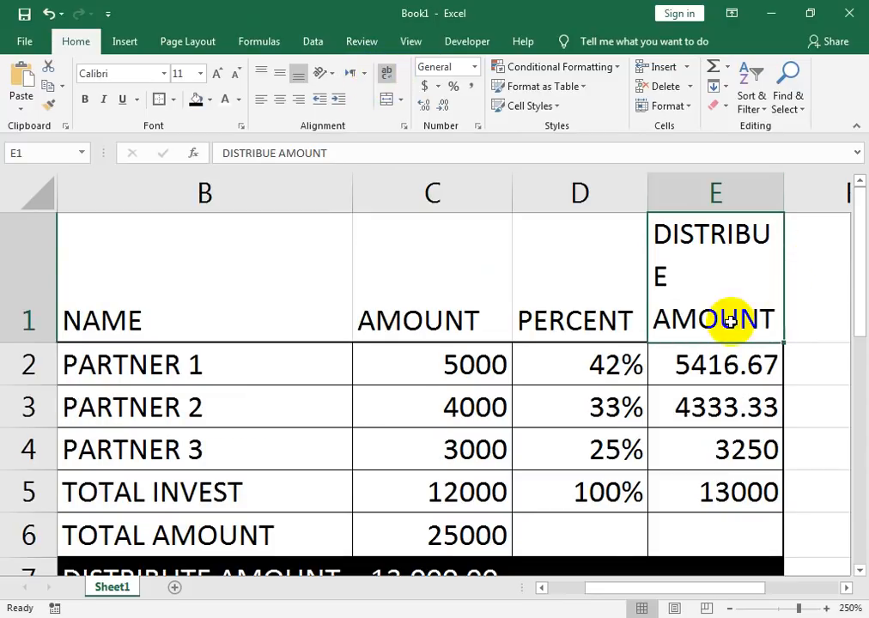
{"action": "left_click_drag", "start_coordinate": [790, 192], "coordinate": [820, 189]}
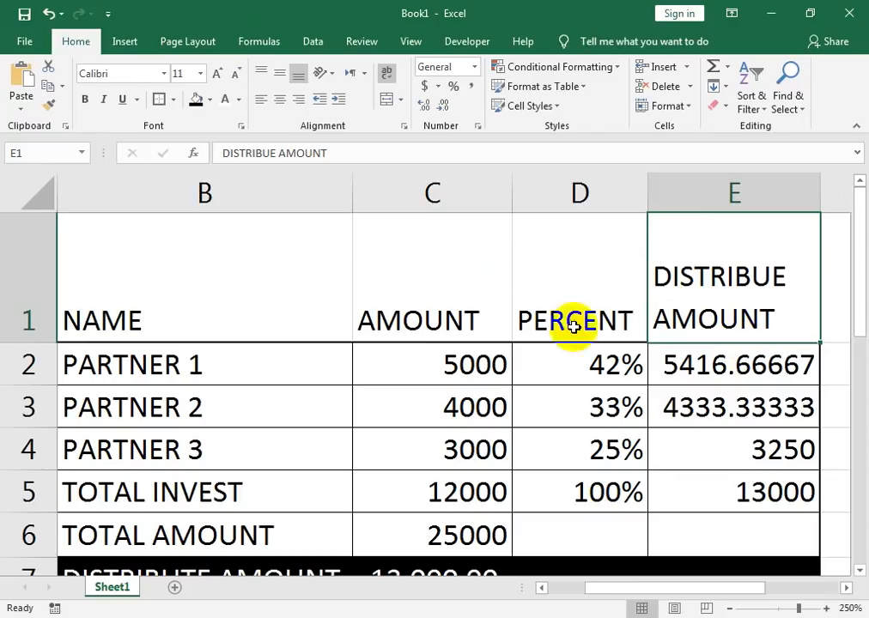
Select the header cells B1:E1 and narrow the empty column A to a thin strip.
{"action": "left_click", "coordinate": [89, 245]}
{"action": "left_click_drag", "start_coordinate": [402, 257], "coordinate": [283, 273]}
{"action": "left_click_drag", "start_coordinate": [674, 592], "coordinate": [455, 591]}
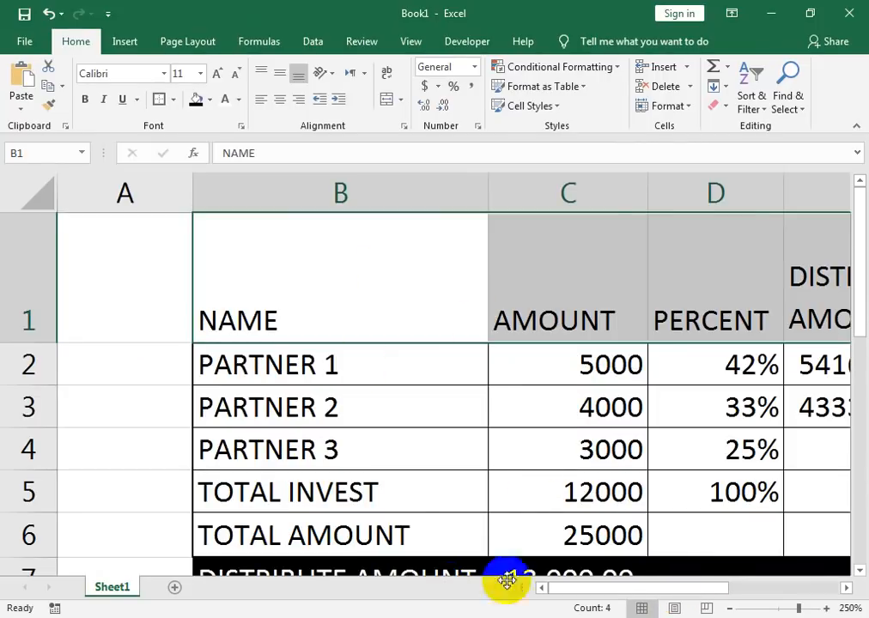
{"action": "left_click_drag", "start_coordinate": [186, 196], "coordinate": [51, 194]}
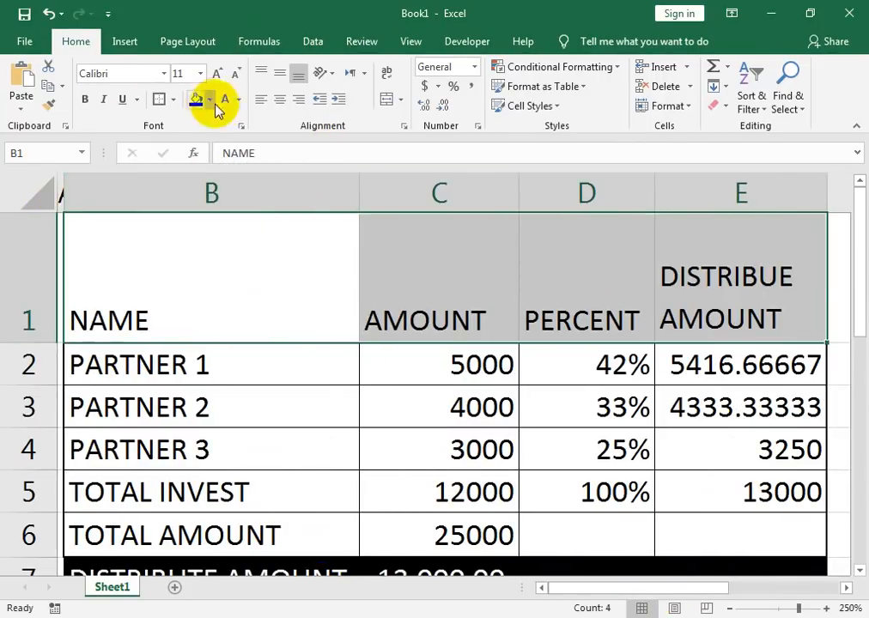
Center the header cells B1:E1 horizontally and vertically and reduce their font size to 8.
{"action": "left_click", "coordinate": [263, 101]}
{"action": "left_click", "coordinate": [279, 101]}
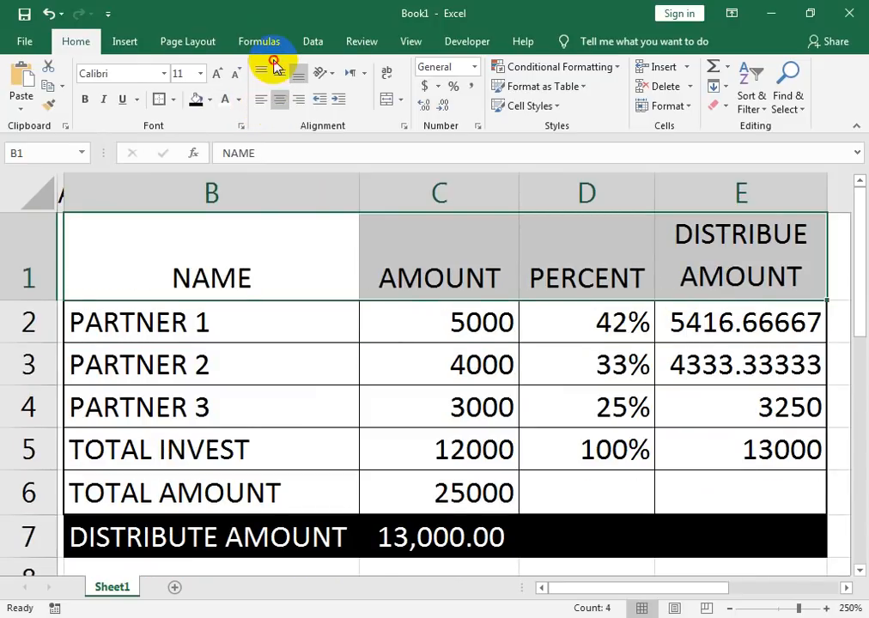
{"action": "left_click", "coordinate": [236, 75]}
{"action": "left_click", "coordinate": [236, 74]}
{"action": "left_click", "coordinate": [236, 75]}
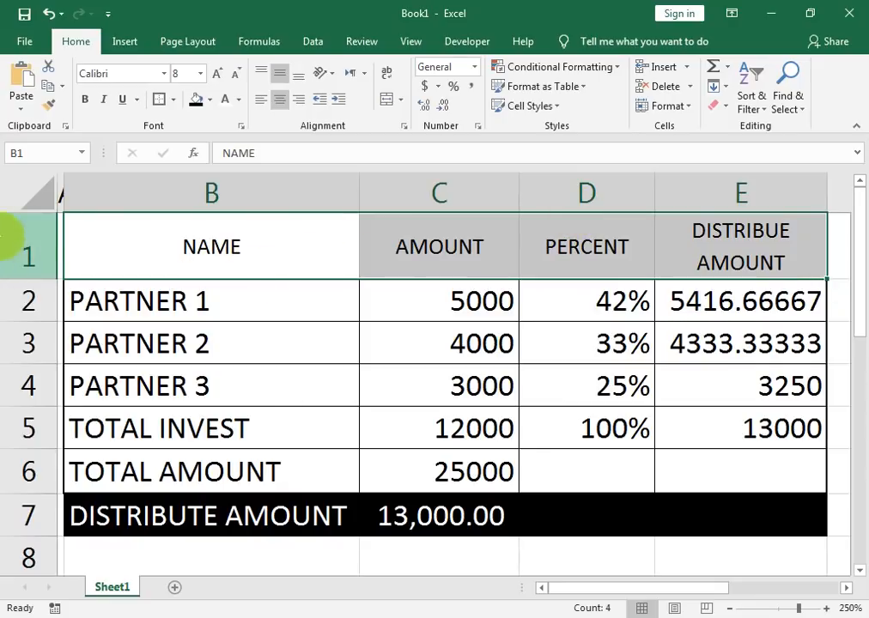
Insert a blank row above the headers and merge and center the whole new row 1.
{"action": "left_click", "coordinate": [30, 237]}
{"action": "key", "text": "ctrl+shift+plus"}
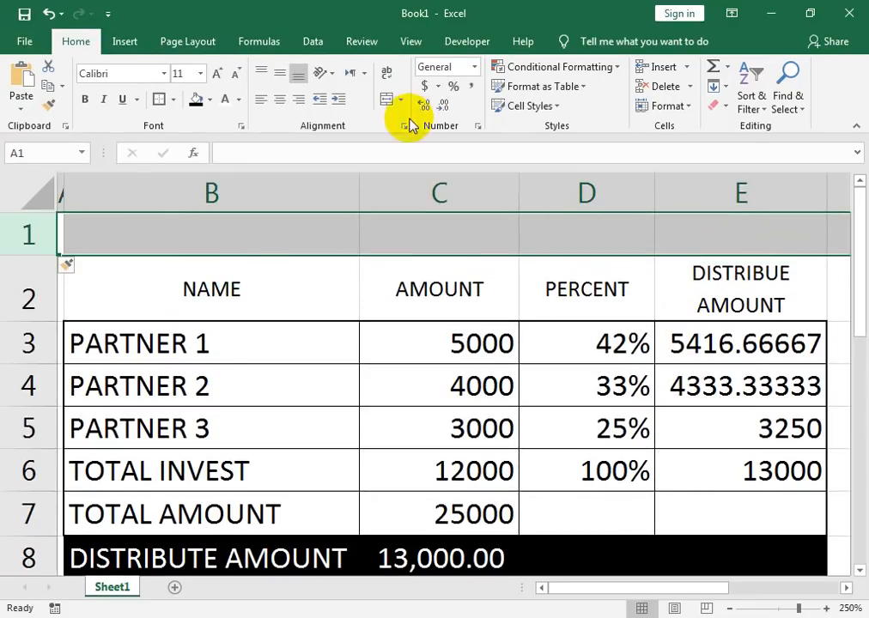
{"action": "left_click", "coordinate": [384, 100]}
Enter the title INVESTMENT PROFIT BALANCE DISTRIBUTE in the merged cell A1 and reselect that cell.
{"action": "type", "text": "I"}
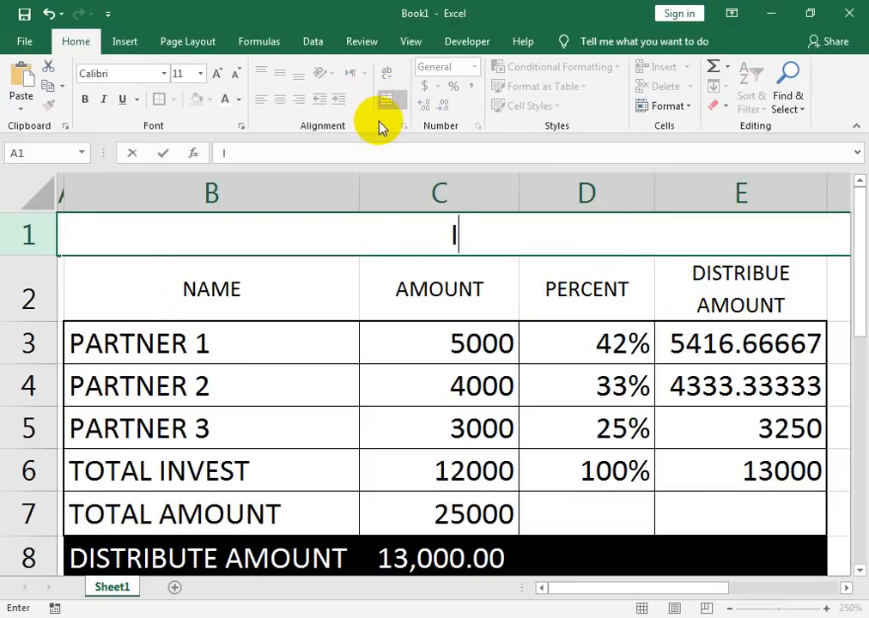
{"action": "type", "text": "NVESTM"}
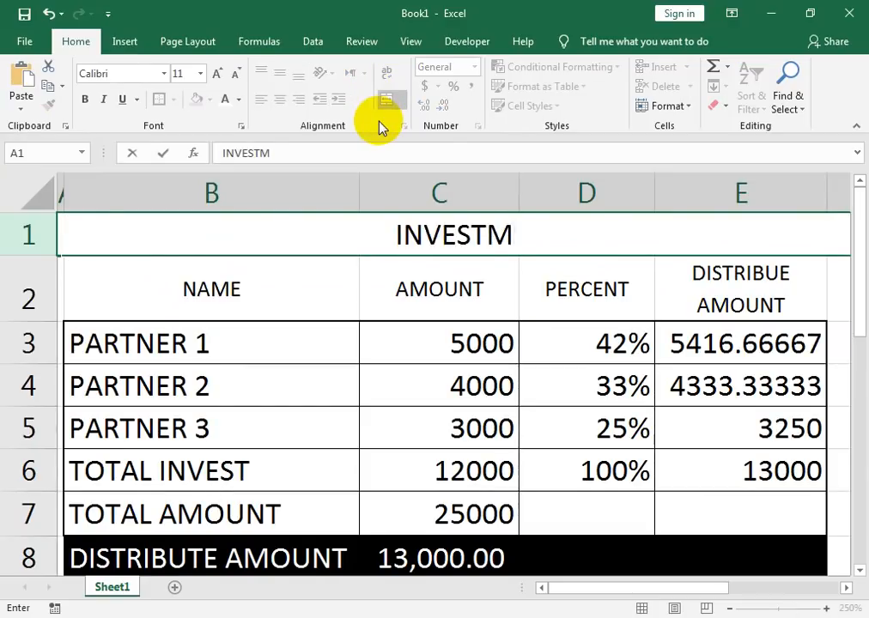
{"action": "type", "text": "ENT PROF"}
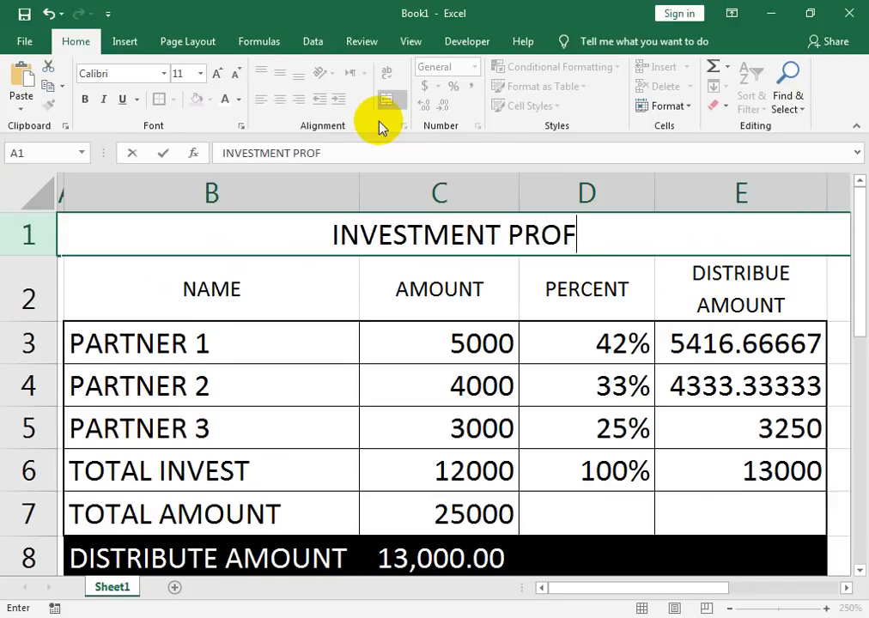
{"action": "type", "text": "IT BALANC"}
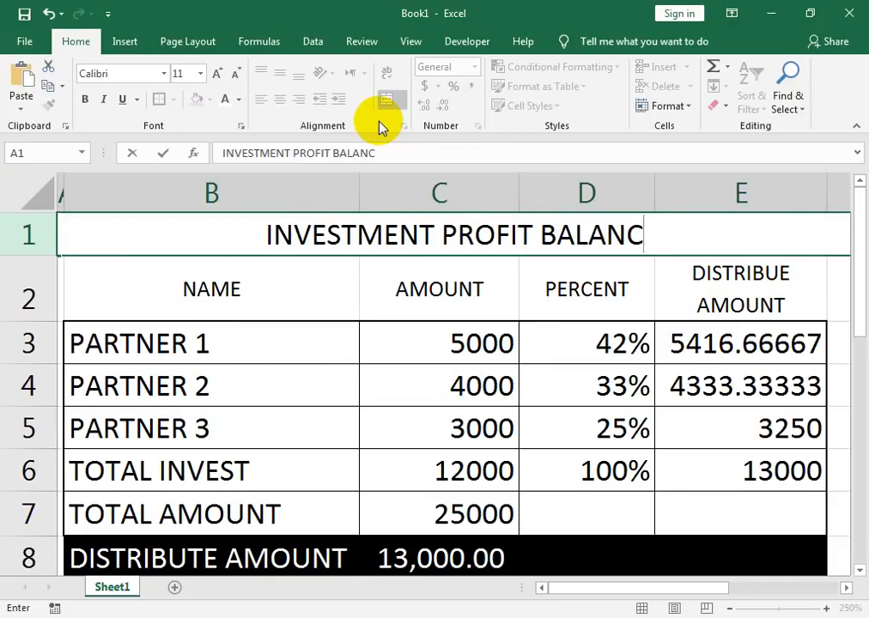
{"action": "type", "text": "E DISTRIBUTE"}
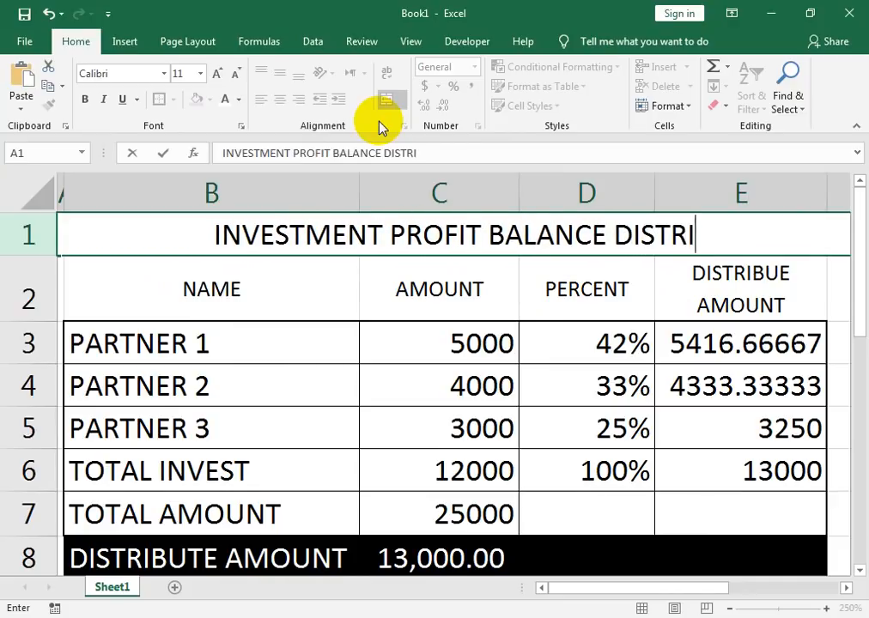
{"action": "left_click", "coordinate": [362, 264]}
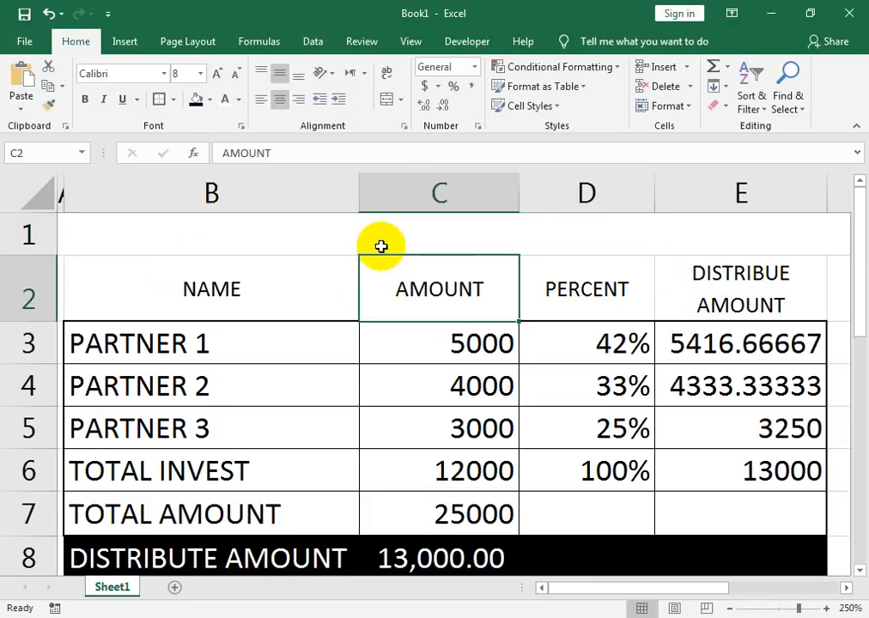
{"action": "left_click", "coordinate": [382, 243]}
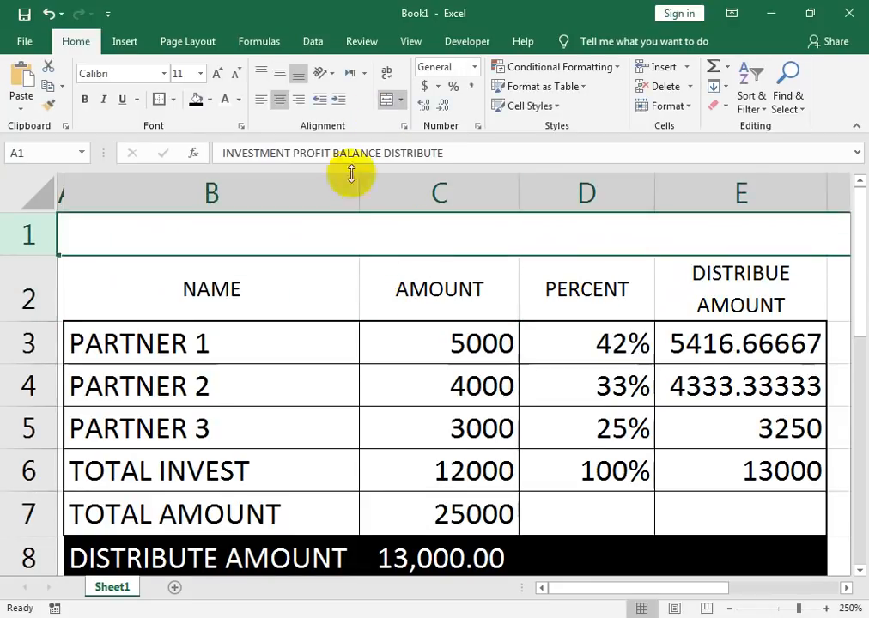
Fill the merged title row 1 with blue and set its text color to light gold.
{"action": "left_click", "coordinate": [210, 100]}
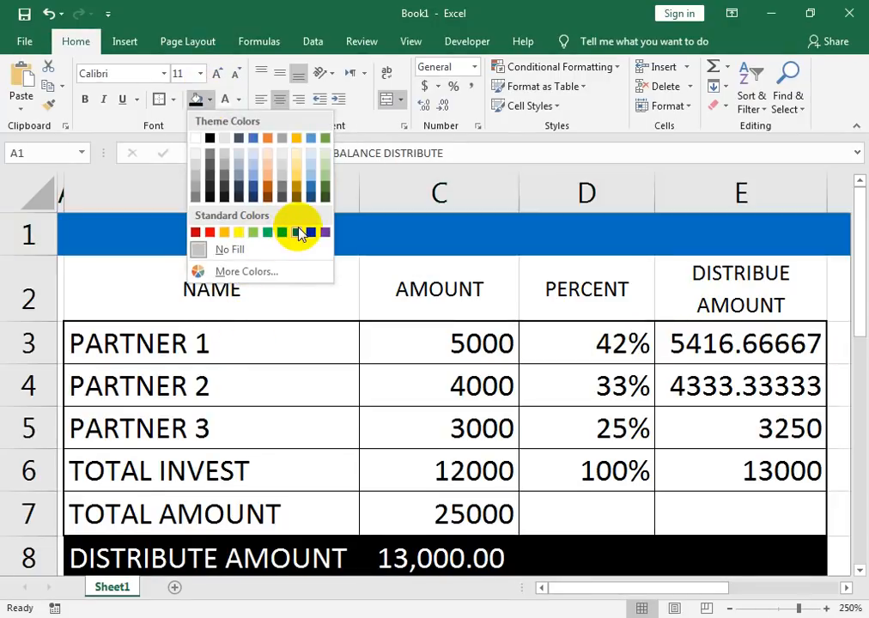
{"action": "left_click", "coordinate": [299, 232]}
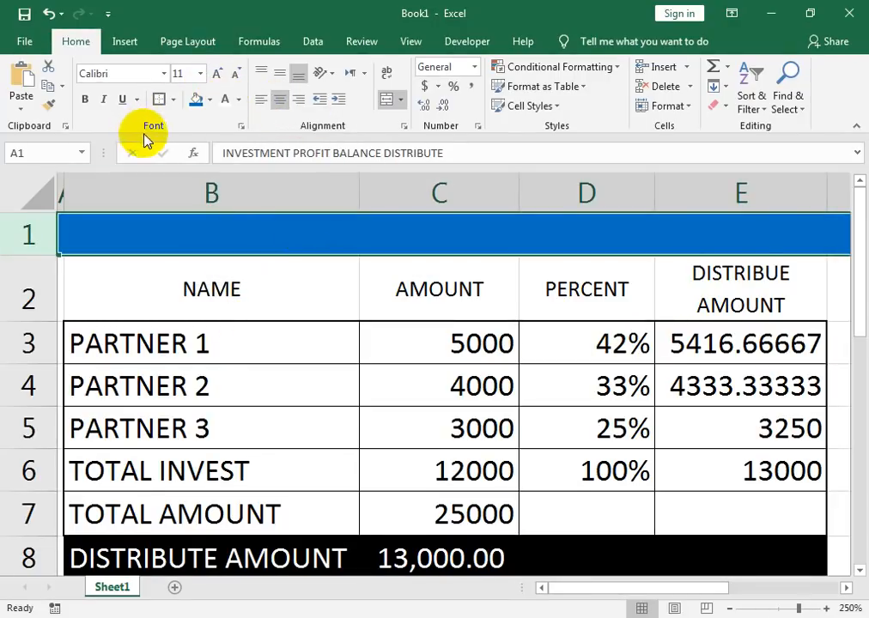
{"action": "left_click", "coordinate": [239, 100]}
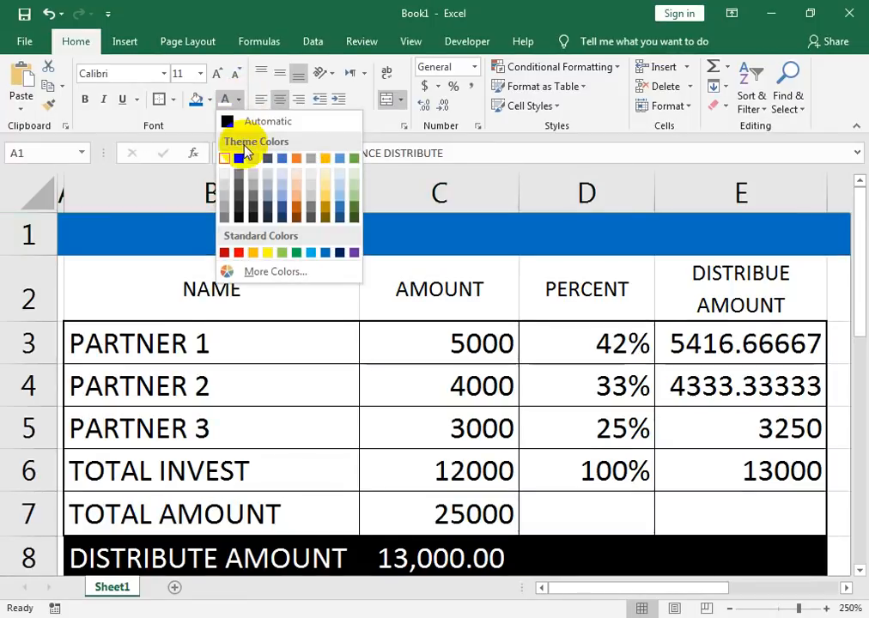
{"action": "left_click", "coordinate": [382, 231]}
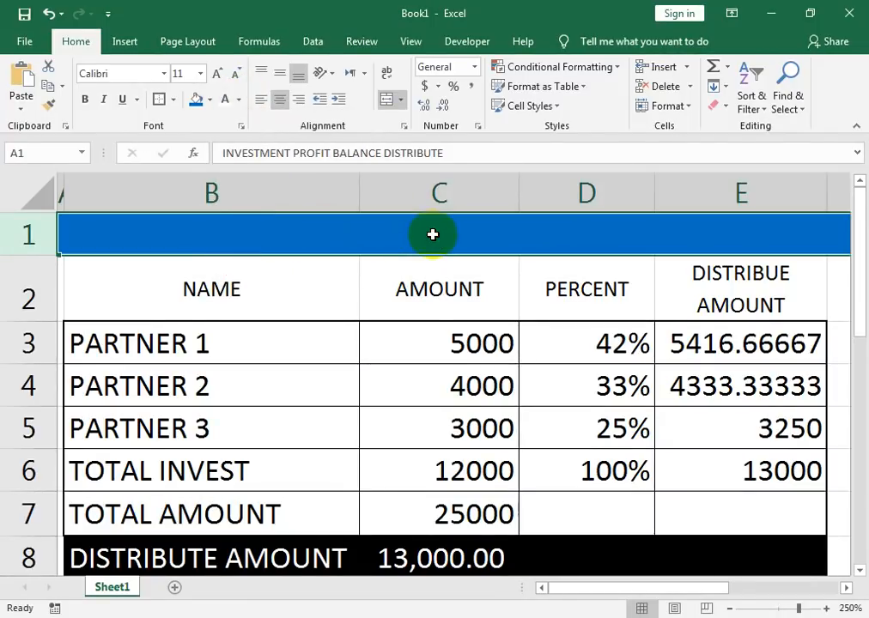
{"action": "left_click", "coordinate": [244, 100]}
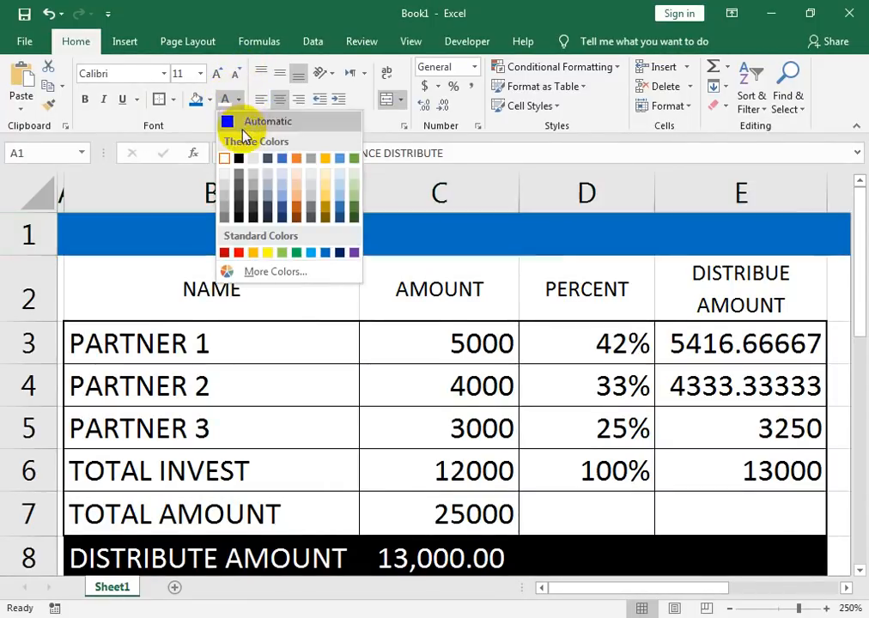
{"action": "left_click", "coordinate": [326, 182]}
{"action": "left_click", "coordinate": [384, 262]}
{"action": "left_click", "coordinate": [362, 242]}
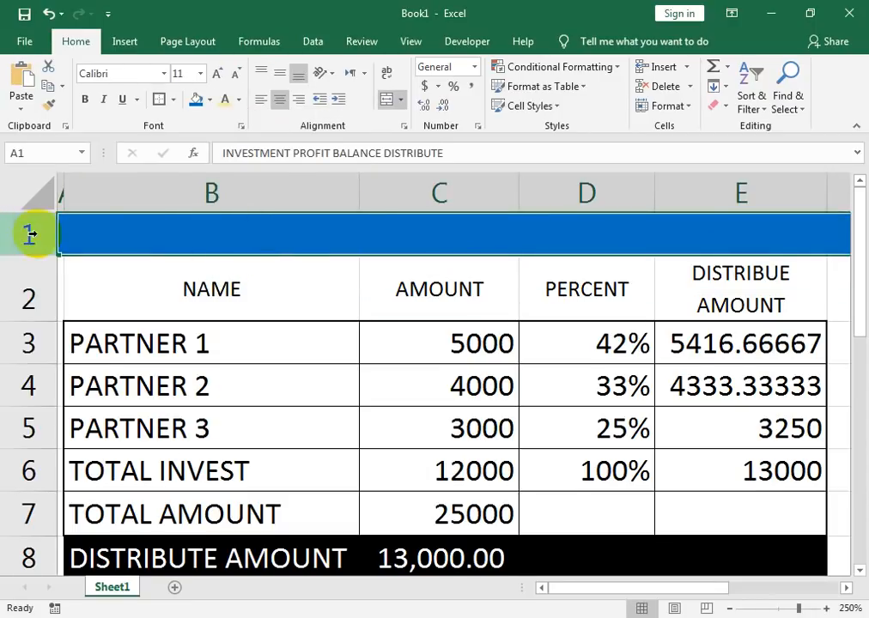
Unmerge the title row and merge and center the title across A1:E1 only.
{"action": "left_click", "coordinate": [385, 103]}
{"action": "left_click", "coordinate": [385, 103]}
{"action": "left_click", "coordinate": [386, 103]}
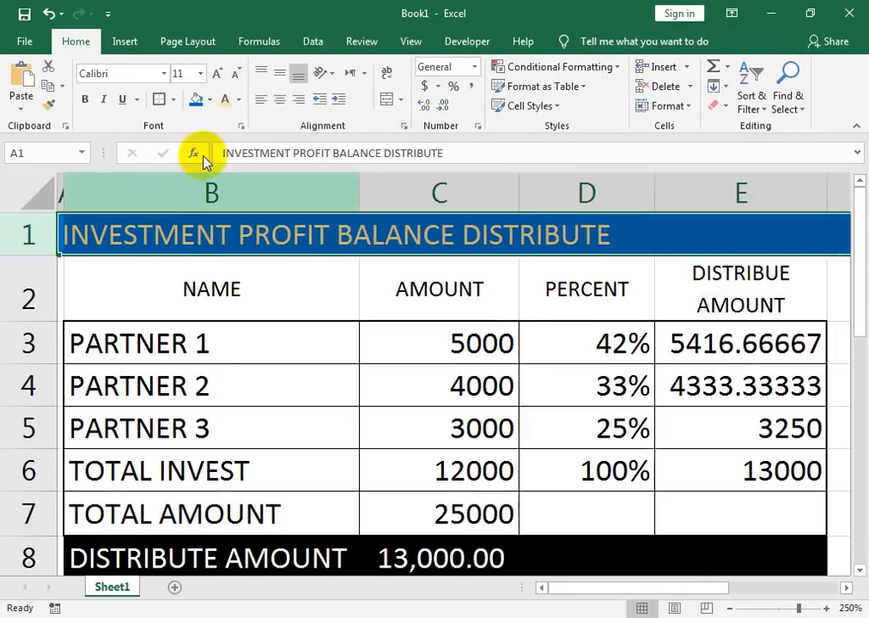
{"action": "left_click", "coordinate": [387, 103]}
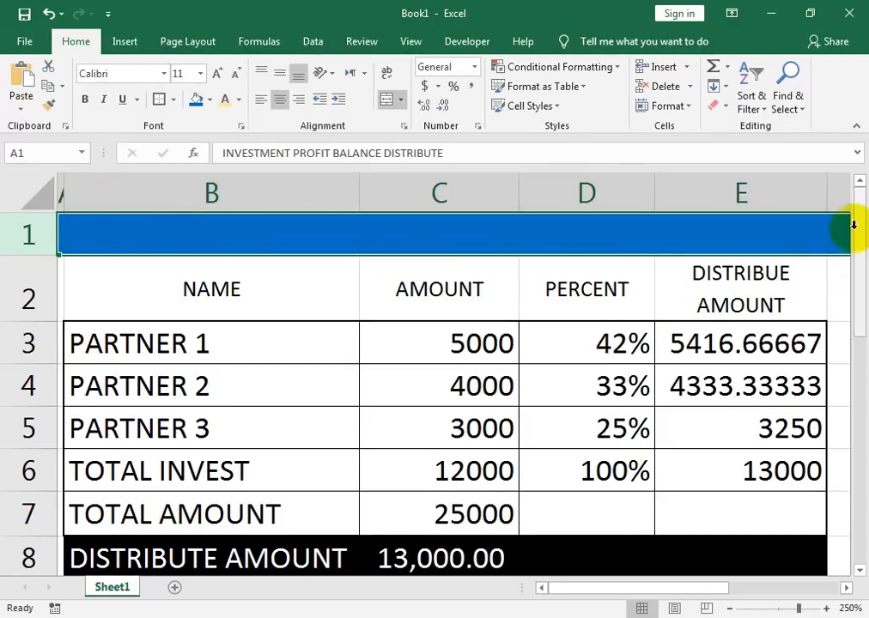
{"action": "left_click", "coordinate": [259, 101]}
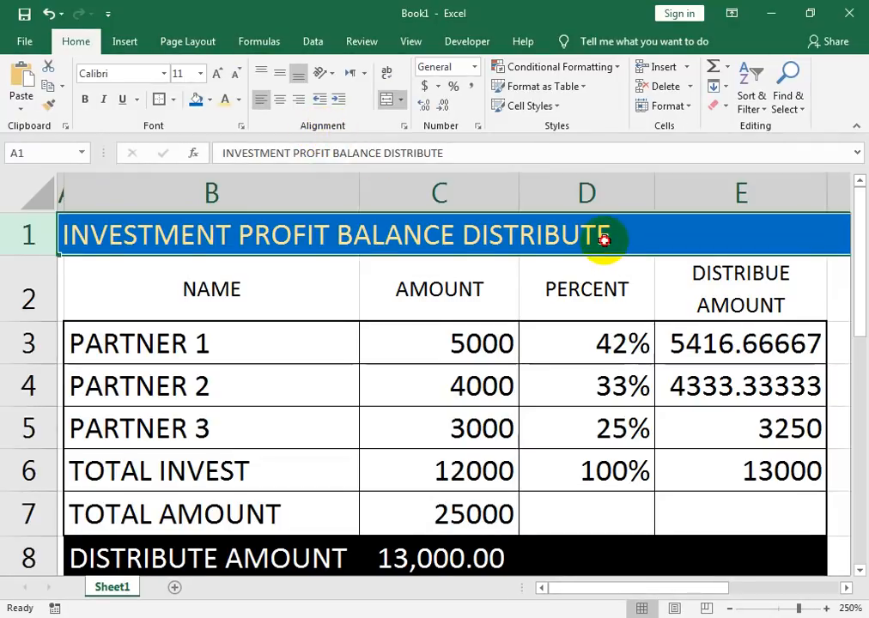
{"action": "left_click", "coordinate": [391, 99]}
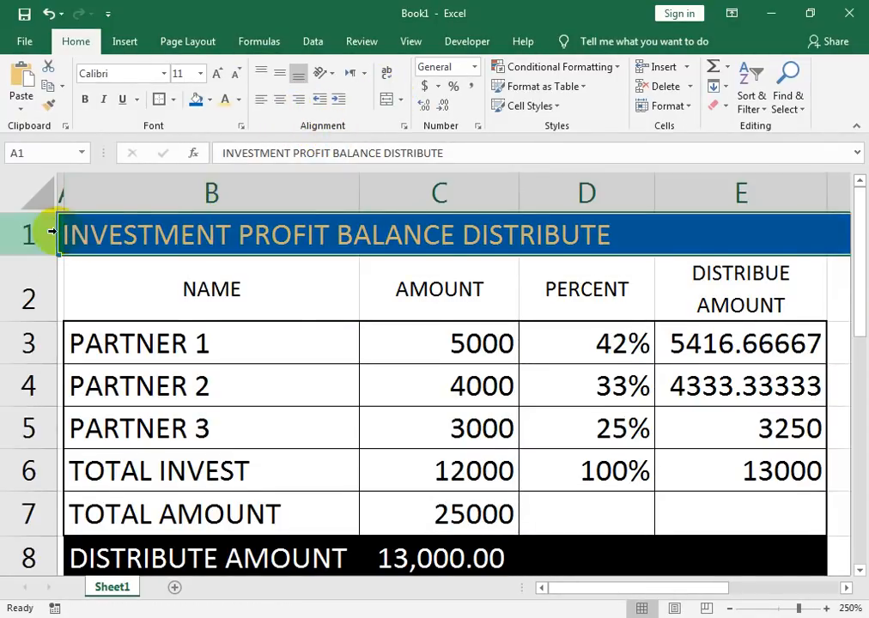
{"action": "left_click_drag", "start_coordinate": [64, 235], "coordinate": [749, 232]}
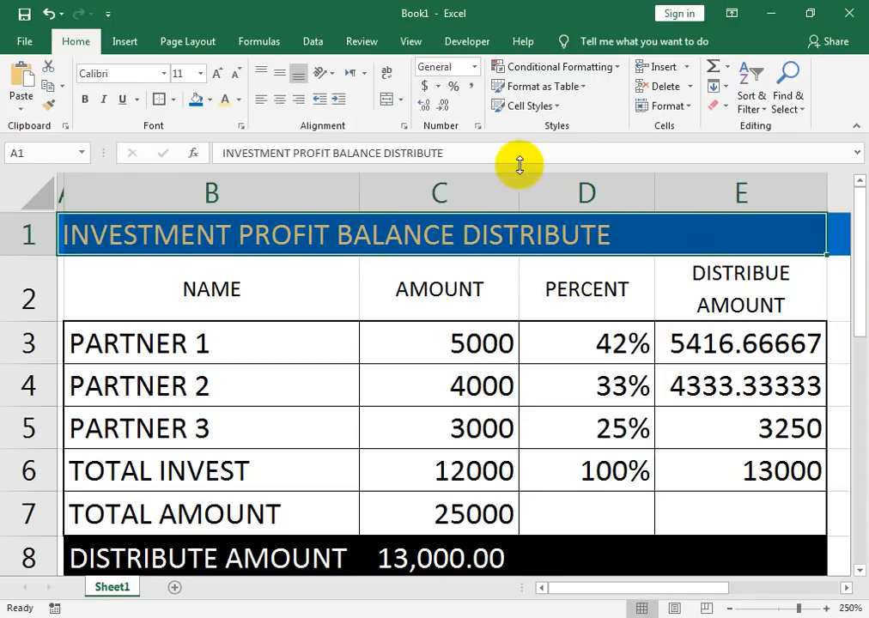
{"action": "left_click", "coordinate": [387, 98]}
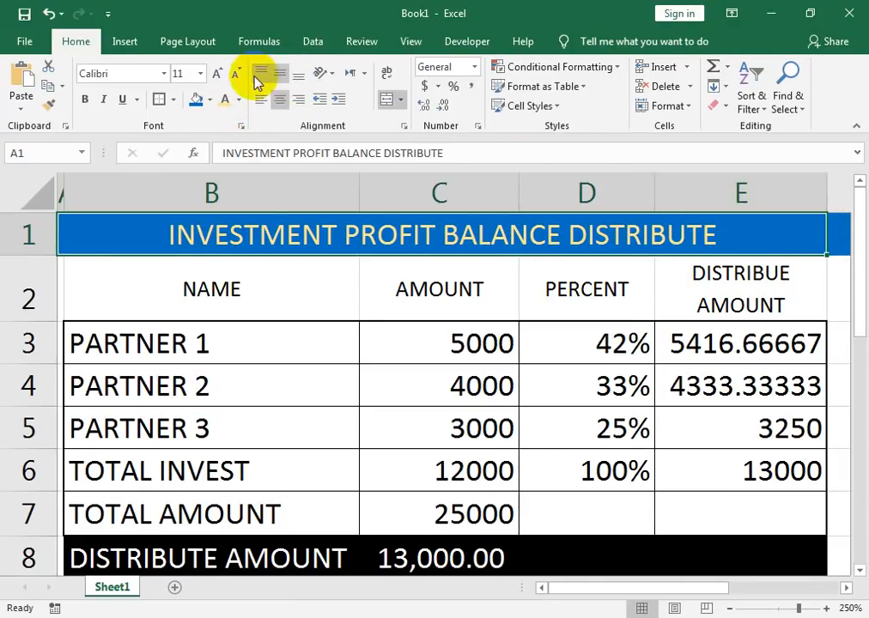
Fill the merged title A1:E1 with purple, make its text bold and enlarge its font.
{"action": "left_click", "coordinate": [210, 100]}
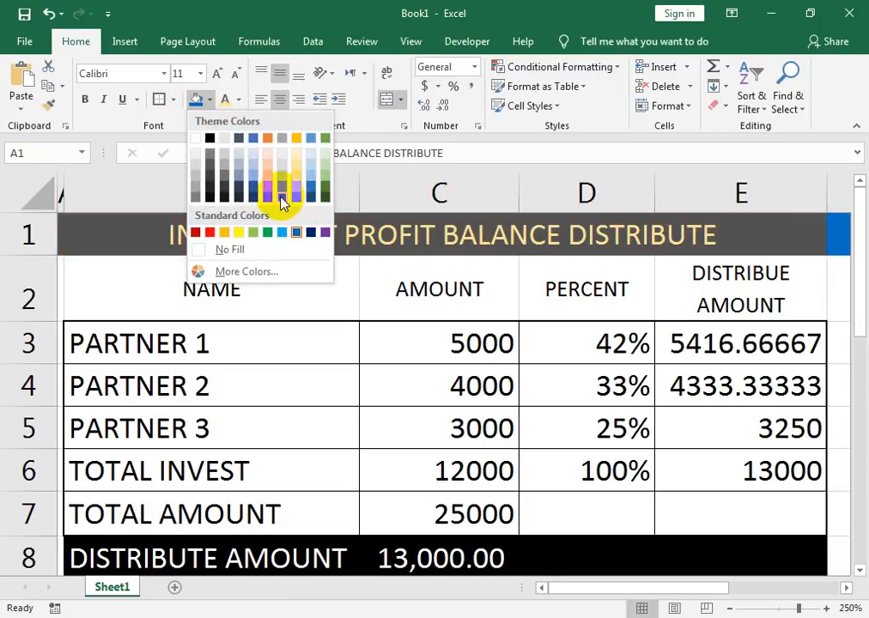
{"action": "left_click", "coordinate": [324, 231]}
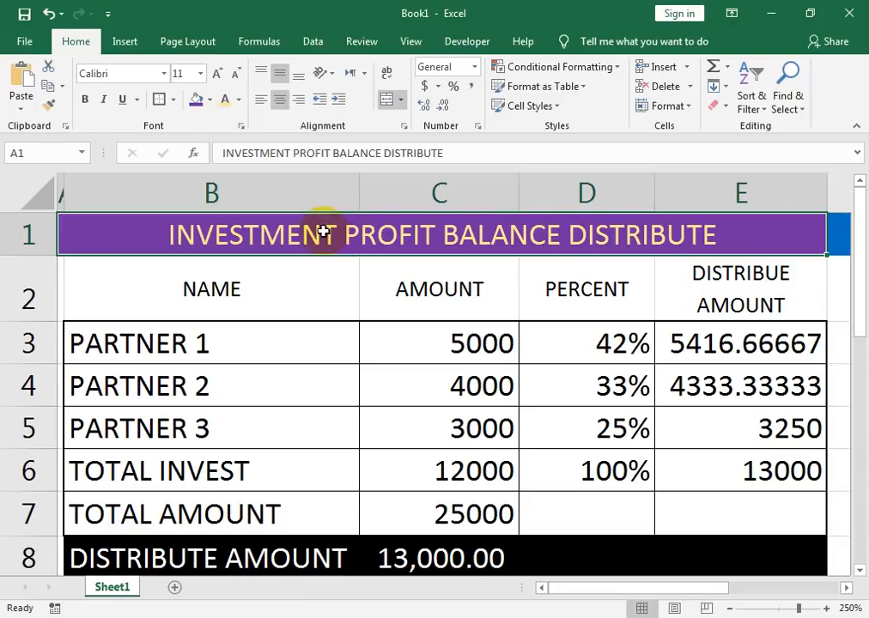
{"action": "left_click", "coordinate": [86, 101]}
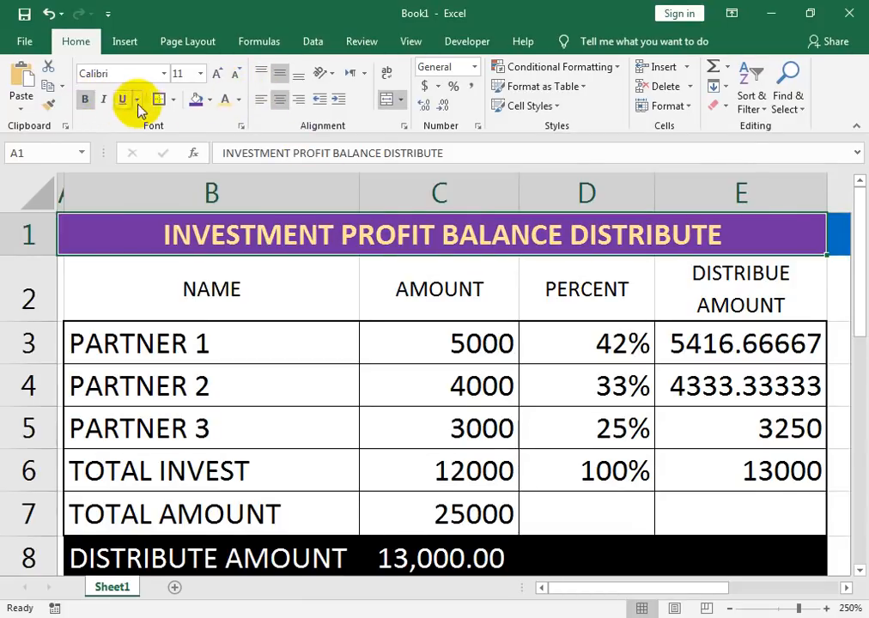
{"action": "left_click", "coordinate": [215, 74]}
{"action": "left_click", "coordinate": [215, 74]}
{"action": "left_click", "coordinate": [216, 74]}
{"action": "left_click", "coordinate": [215, 73]}
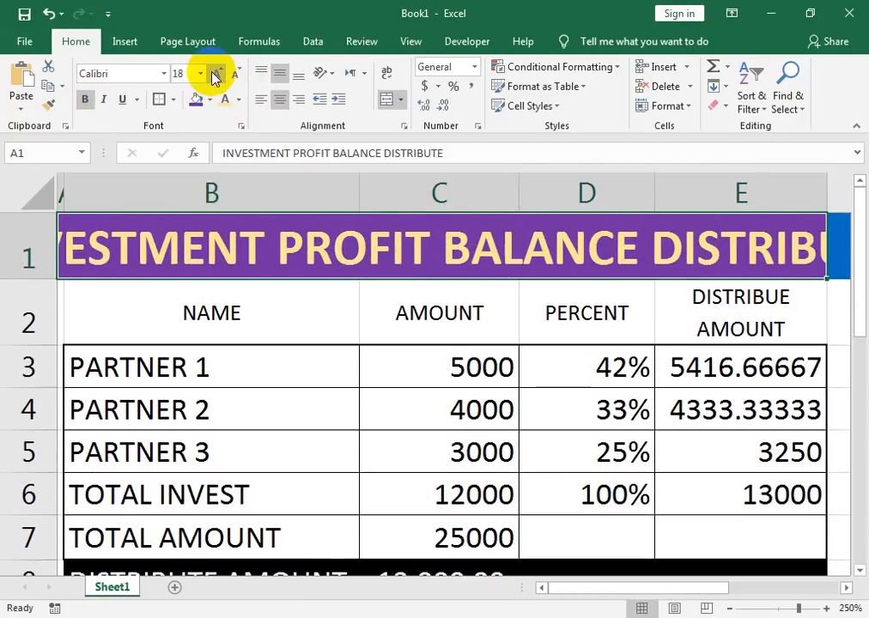
{"action": "left_click", "coordinate": [232, 79]}
Format the header cells B2:E2 with a dark blue-gray fill and bold light gold text.
{"action": "left_click_drag", "start_coordinate": [227, 290], "coordinate": [717, 297]}
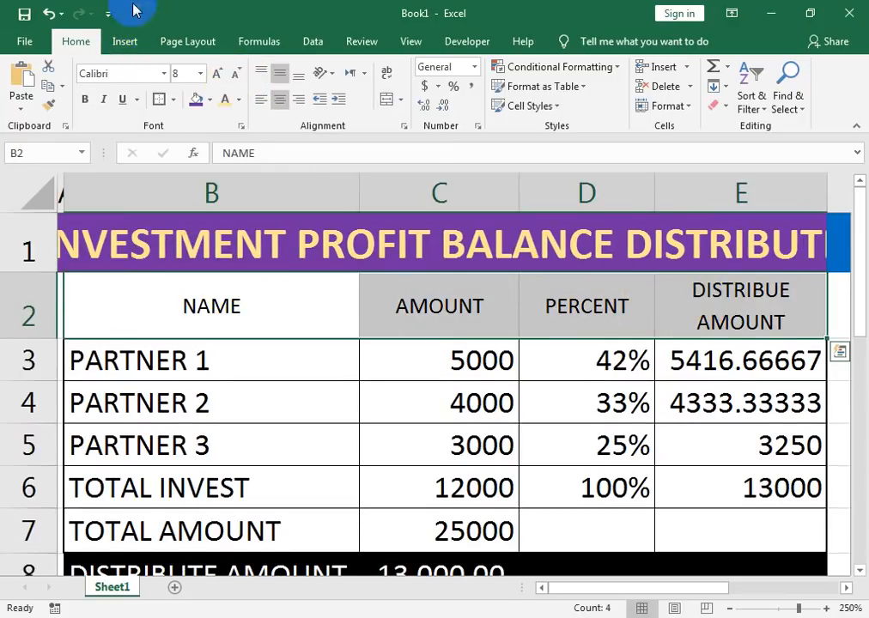
{"action": "left_click", "coordinate": [211, 101]}
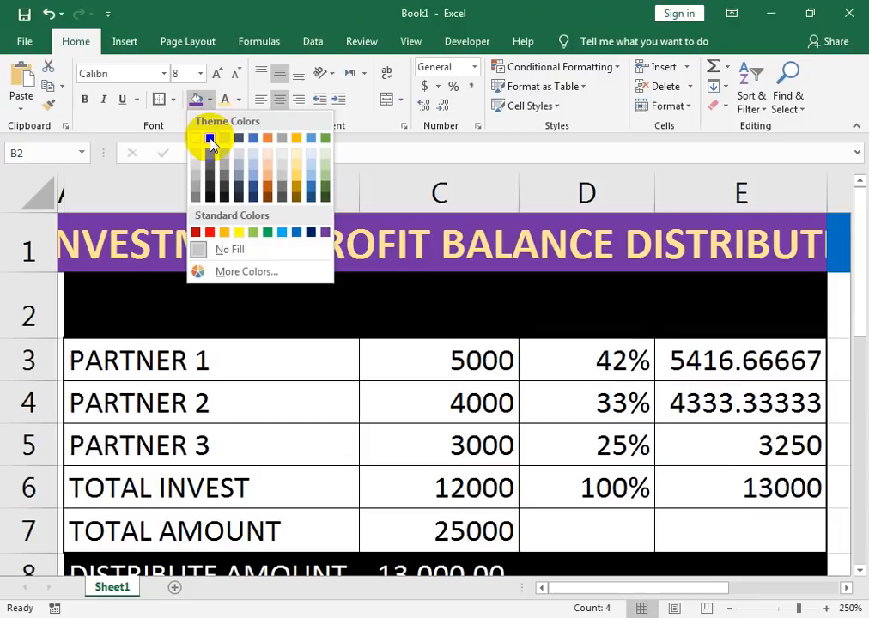
{"action": "left_click", "coordinate": [225, 100]}
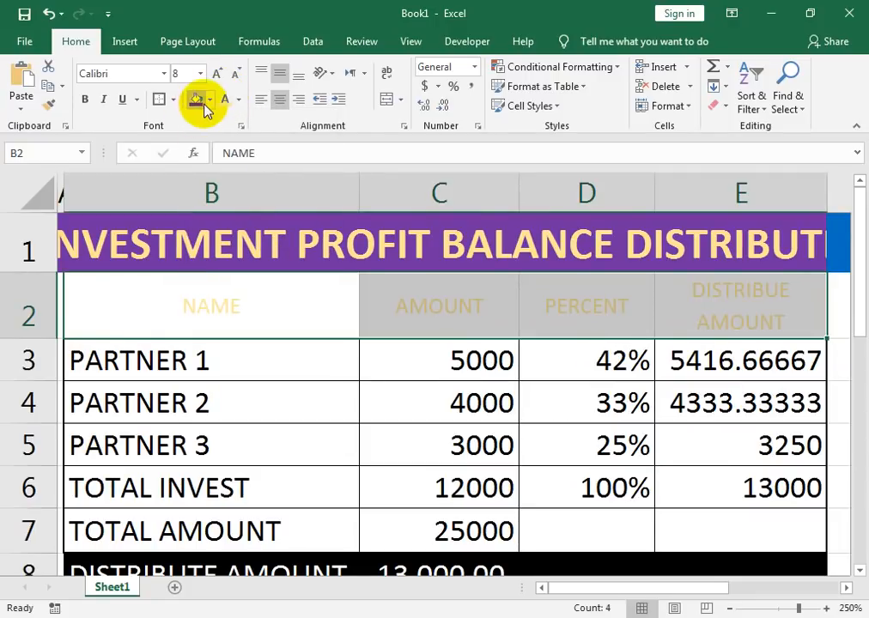
{"action": "left_click", "coordinate": [214, 101]}
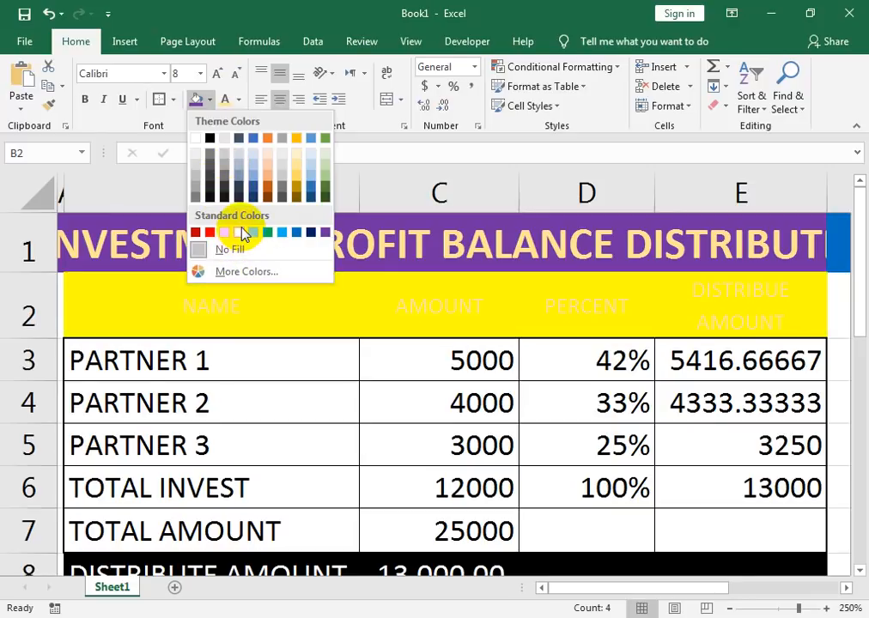
{"action": "left_click", "coordinate": [236, 197]}
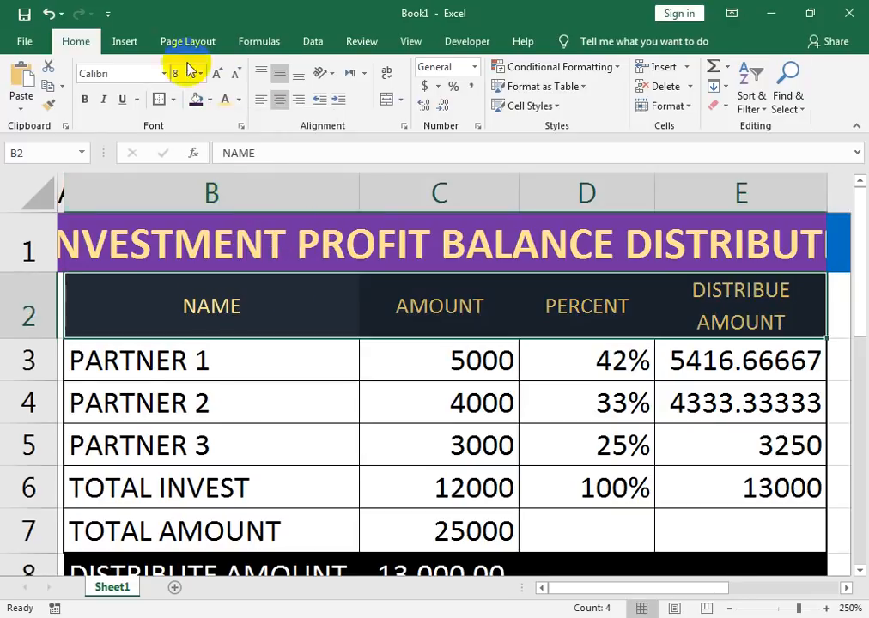
{"action": "left_click", "coordinate": [84, 99]}
Reduce the font size of the title in A1 to 14.
{"action": "left_click", "coordinate": [310, 434]}
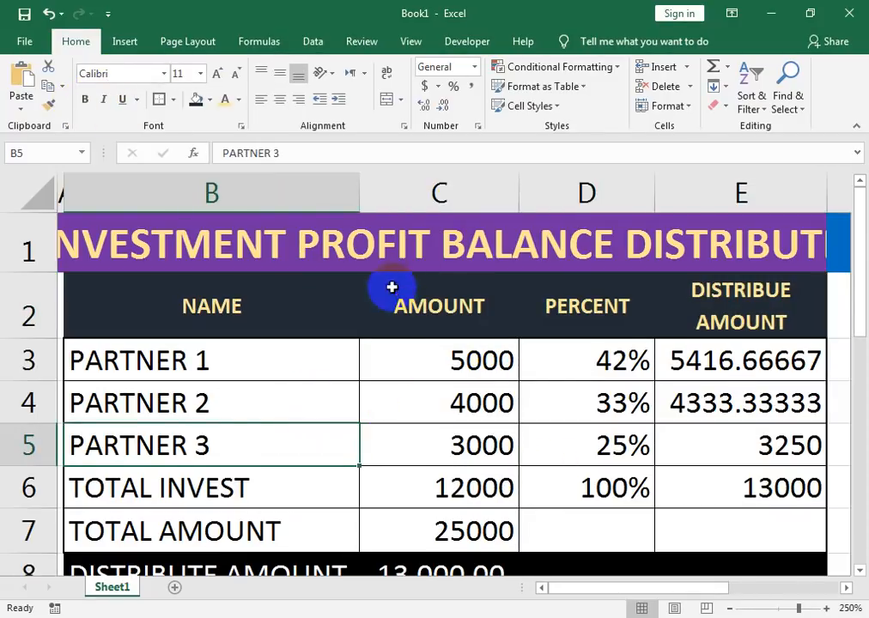
{"action": "left_click", "coordinate": [326, 227]}
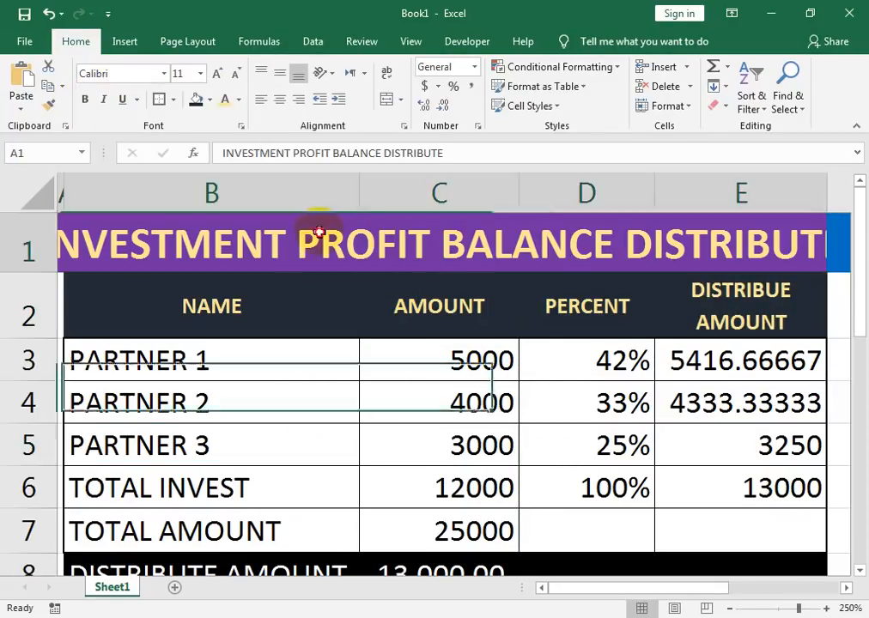
{"action": "left_click", "coordinate": [239, 76]}
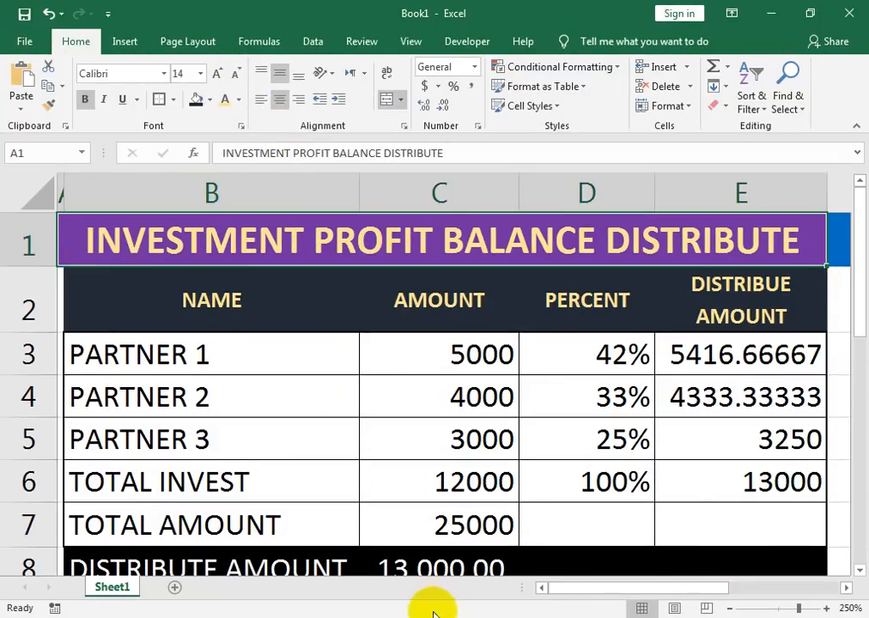
Move the percent total from D6 to D8 and the distributed amount total from E6 to E8.
{"action": "left_click_drag", "start_coordinate": [857, 311], "coordinate": [858, 336]}
{"action": "left_click", "coordinate": [613, 439]}
{"action": "left_click", "coordinate": [613, 479]}
{"action": "left_click_drag", "start_coordinate": [618, 506], "coordinate": [616, 567]}
{"action": "left_click", "coordinate": [768, 474]}
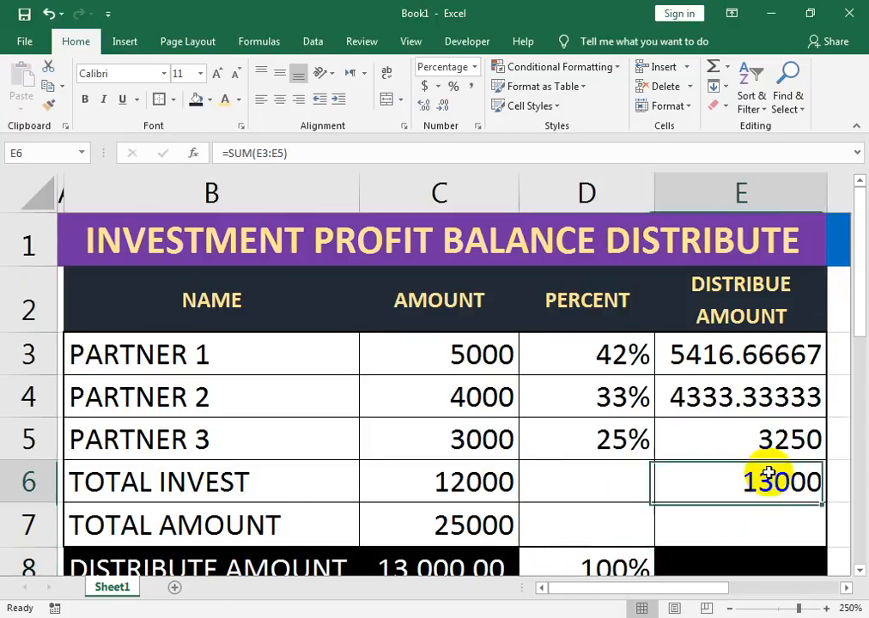
{"action": "left_click_drag", "start_coordinate": [772, 504], "coordinate": [770, 558]}
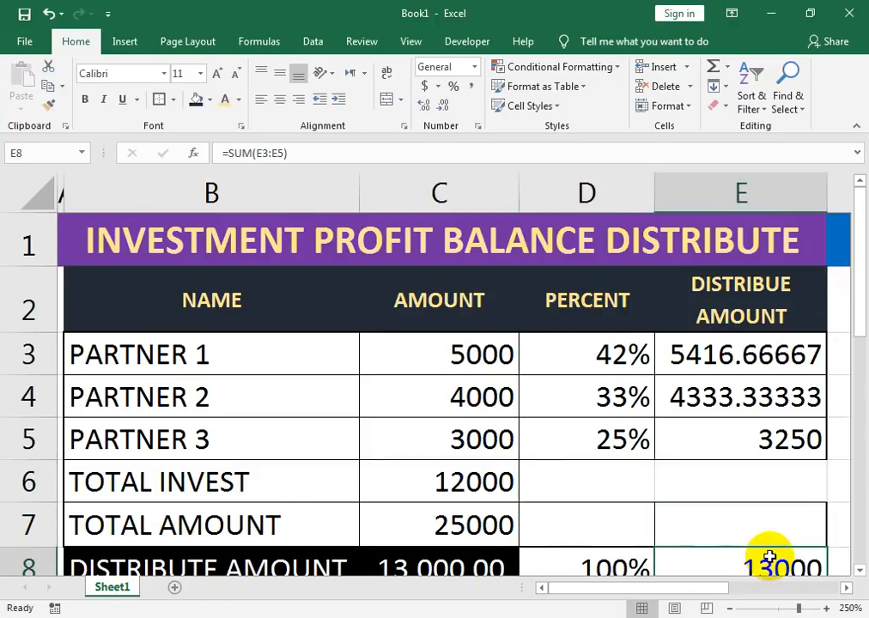
Apply all borders to the empty cells D6:E7.
{"action": "left_click_drag", "start_coordinate": [710, 498], "coordinate": [626, 517]}
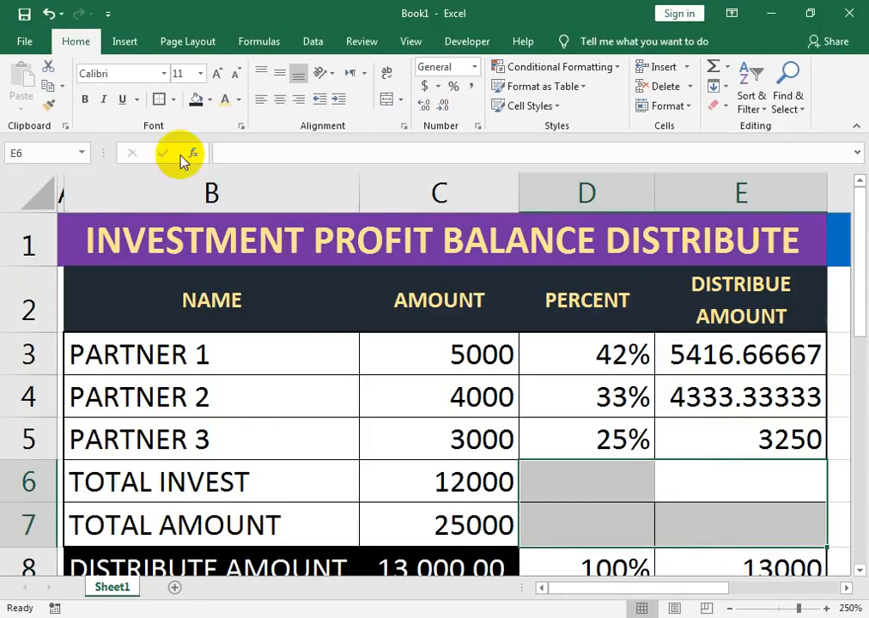
{"action": "left_click", "coordinate": [174, 99]}
{"action": "left_click", "coordinate": [172, 208]}
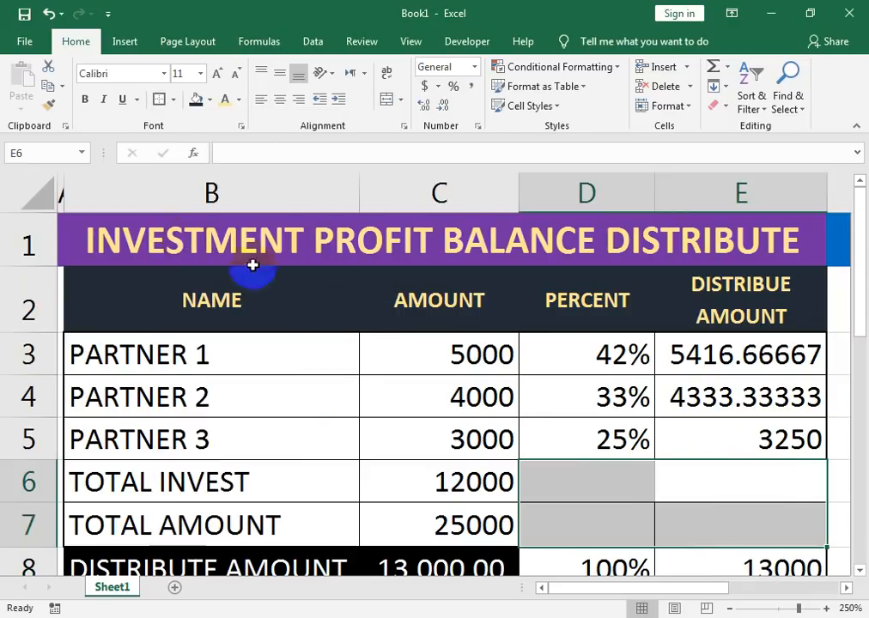
{"action": "left_click", "coordinate": [608, 460]}
{"action": "left_click", "coordinate": [711, 463]}
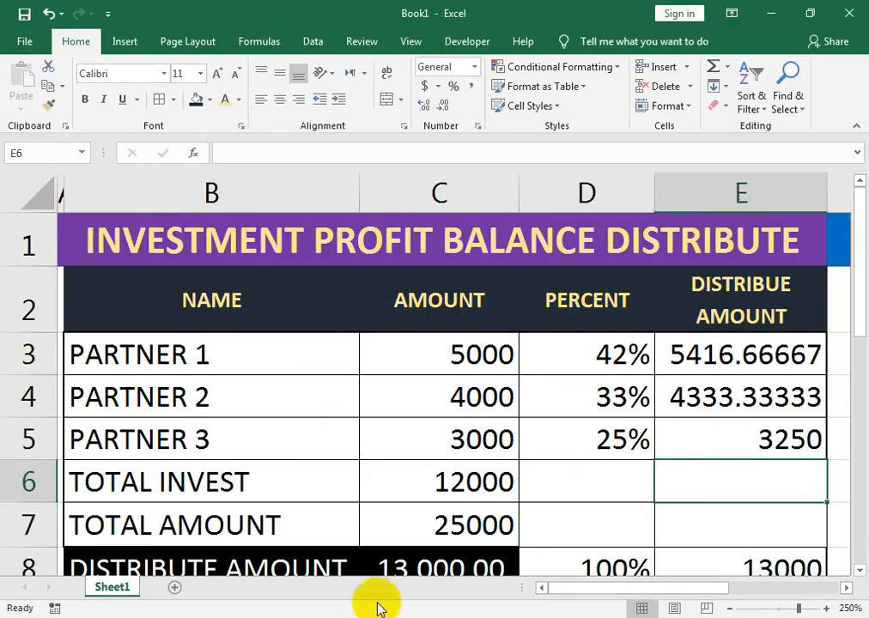
Switch to the browser window with the YouTube channel's videos page.
{"action": "left_click", "coordinate": [285, 617]}
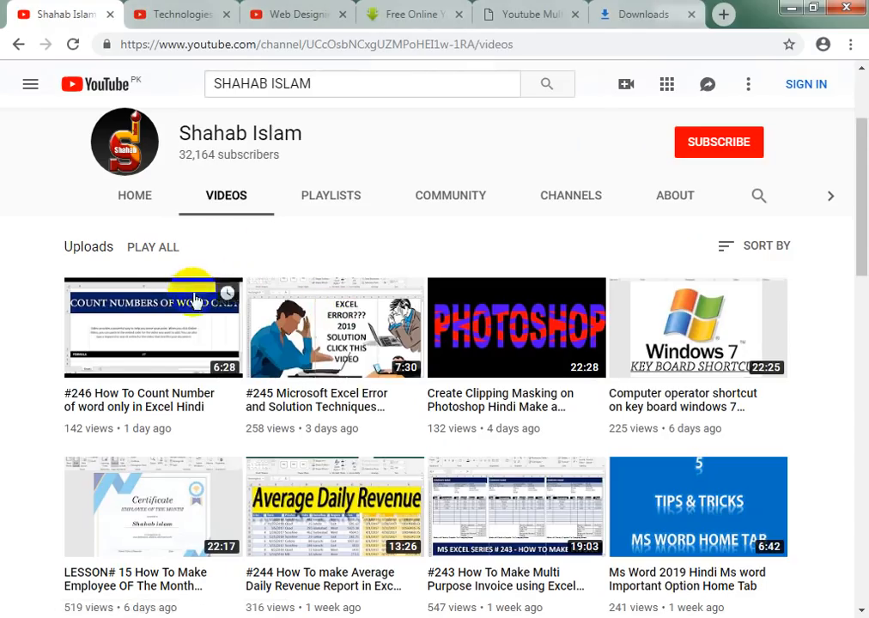